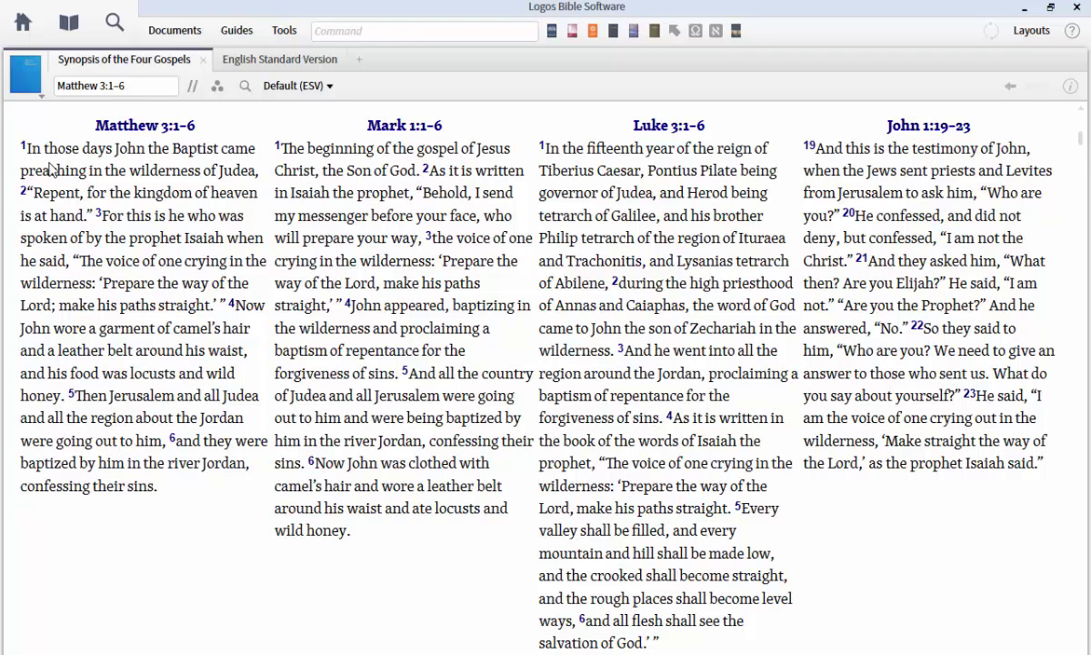
Look over the Bible harmony resources in the library, and close the list
click(69, 23)
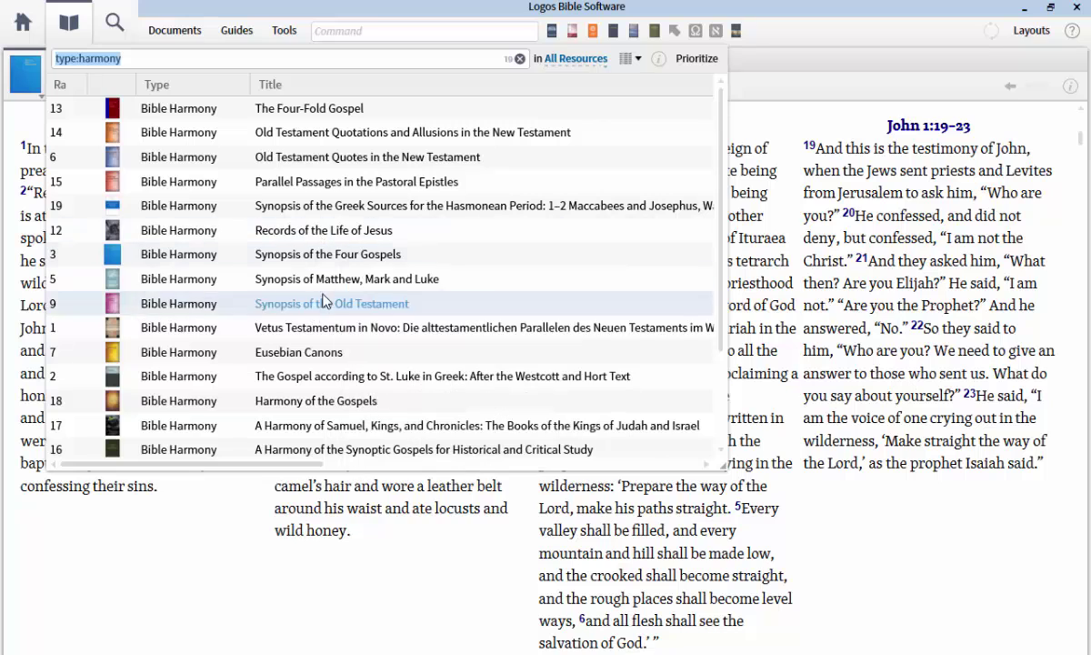
click(337, 13)
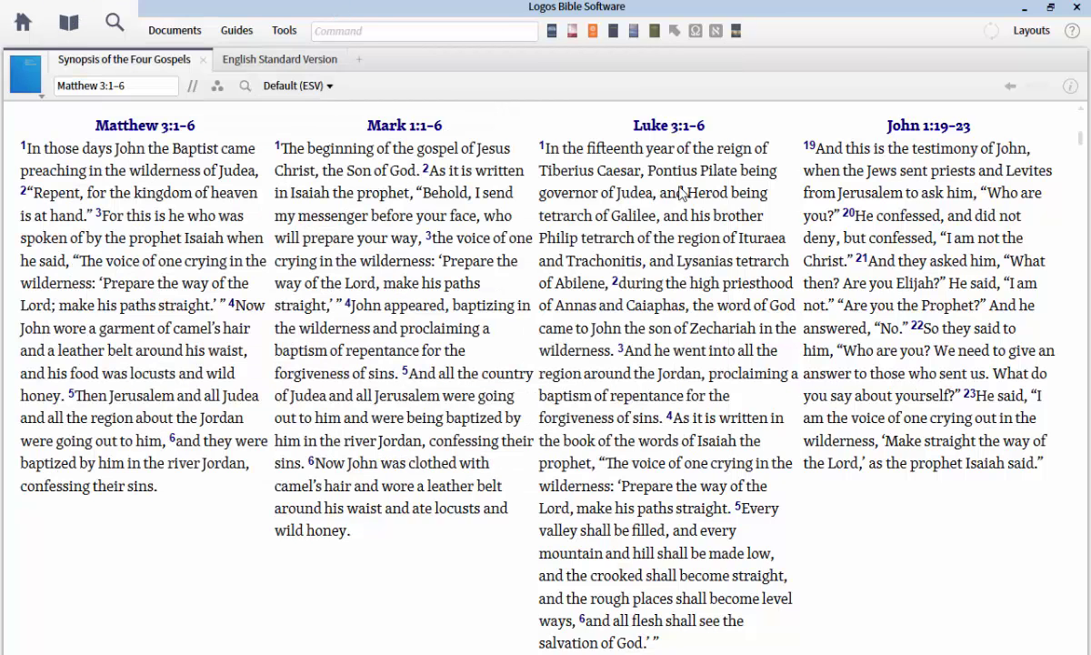
Highlight the Isaiah quotation about preparing the way of the Lord in the Matthew, Mark and John columns in turn
mouse_move(679, 169)
drag(80, 260, 214, 312)
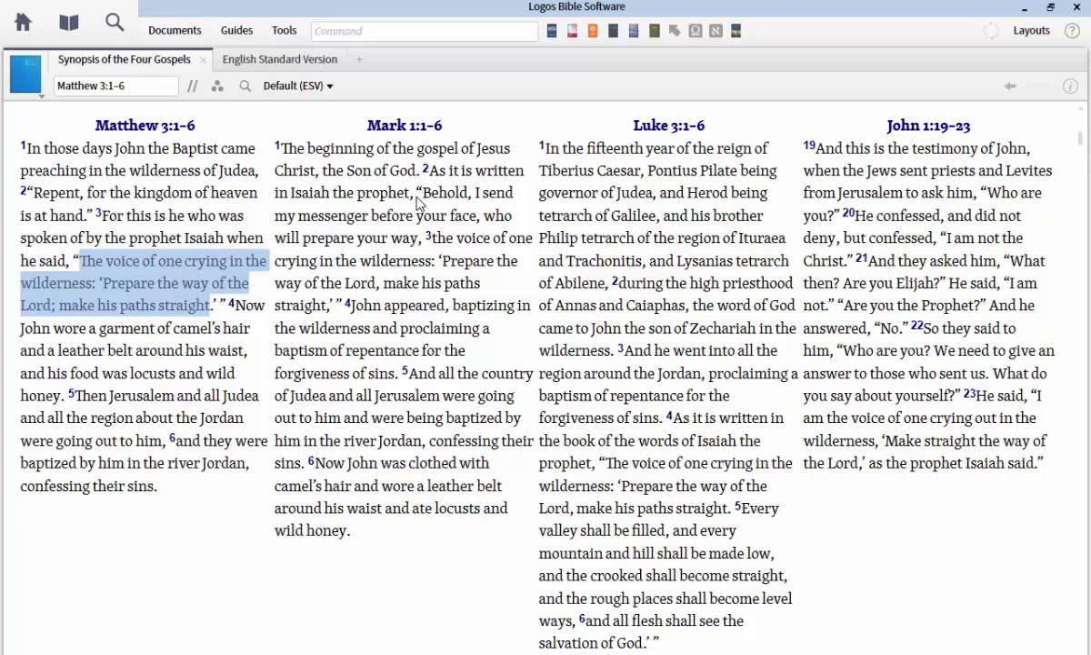
drag(441, 261, 327, 317)
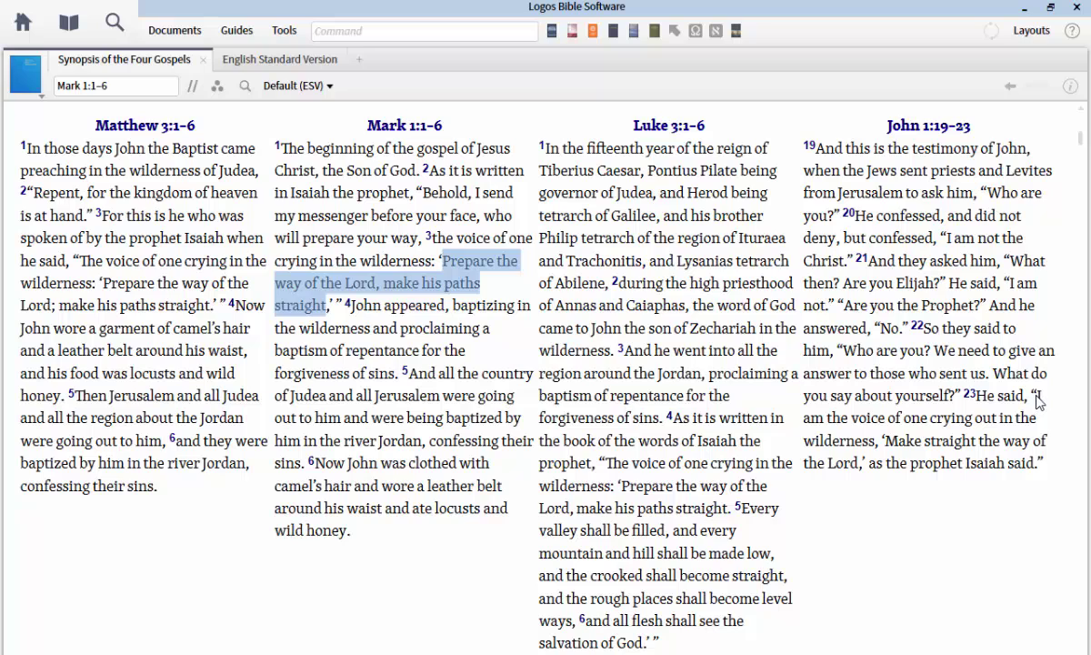
drag(1037, 400, 1039, 467)
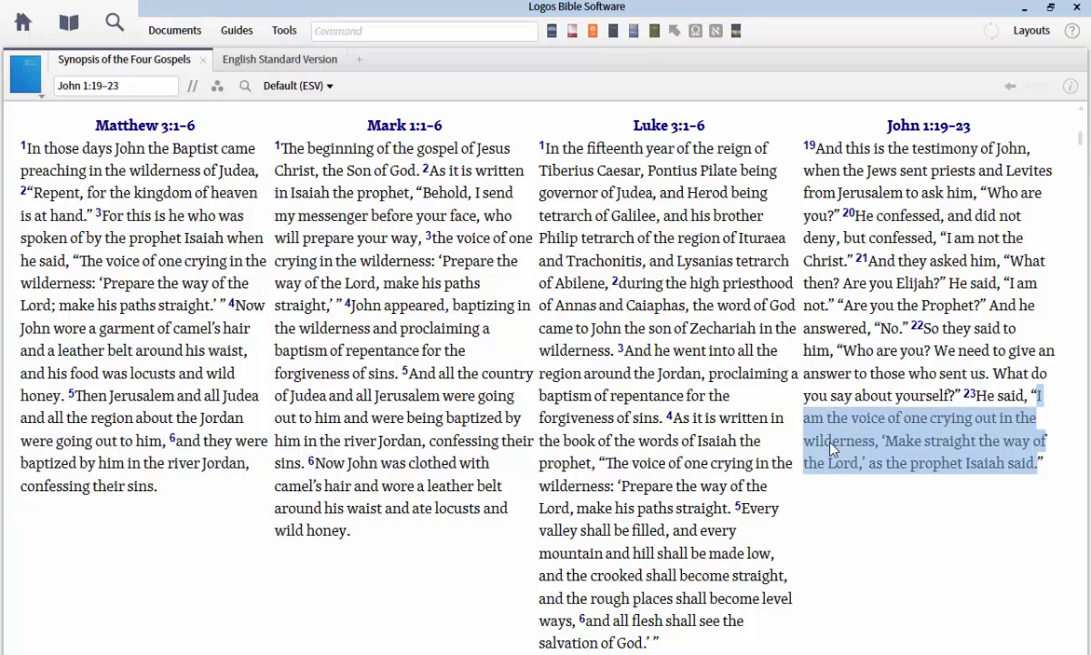
Highlight the full Isaiah quotation in the Luke 3:1–6 column, and its closing words "and all flesh shall see the salvation of God"
click(662, 453)
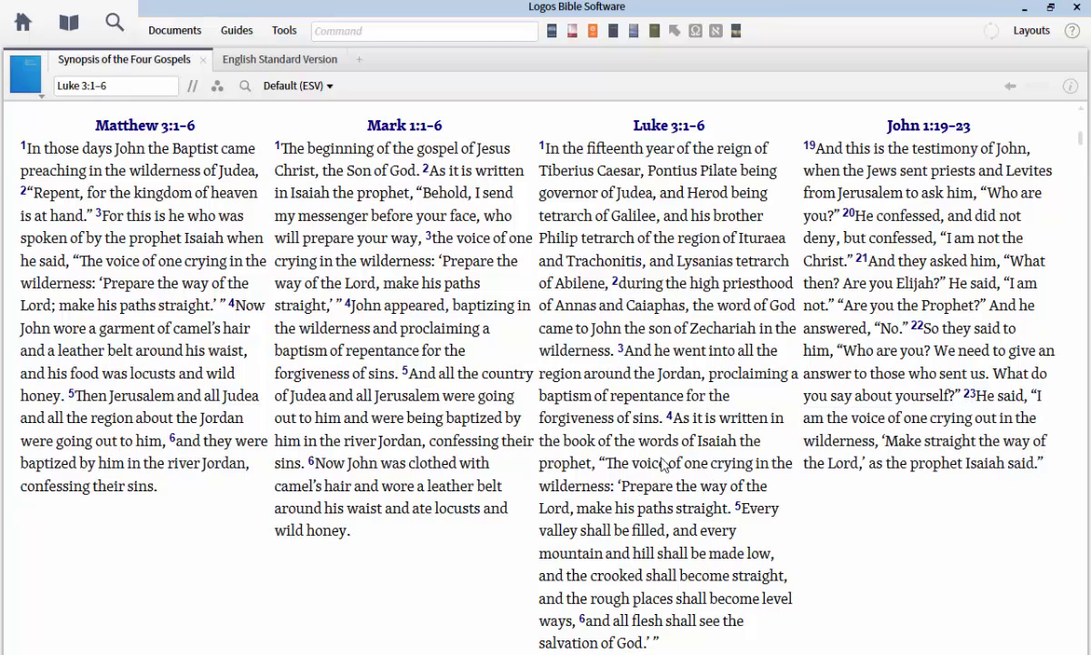
drag(612, 471, 647, 641)
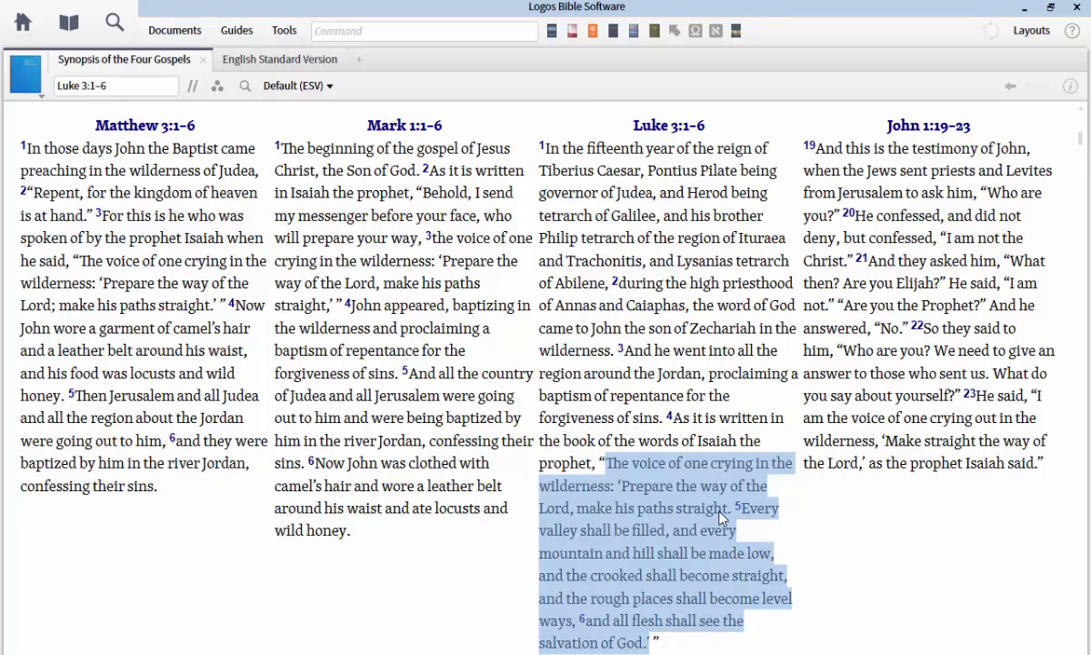
click(600, 634)
drag(586, 621, 646, 642)
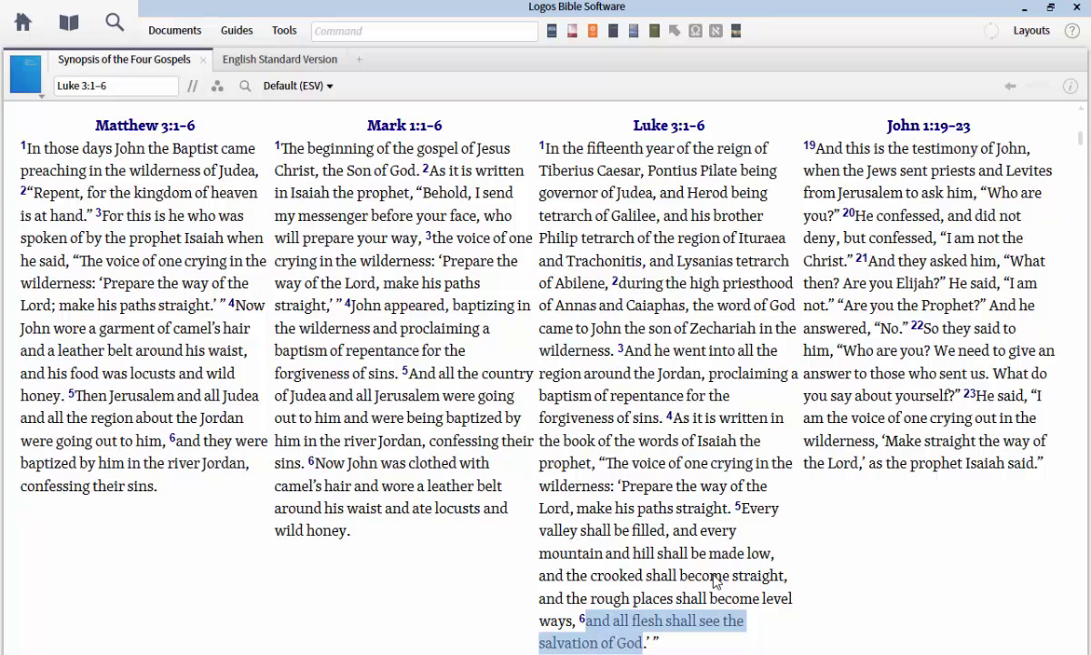
click(596, 630)
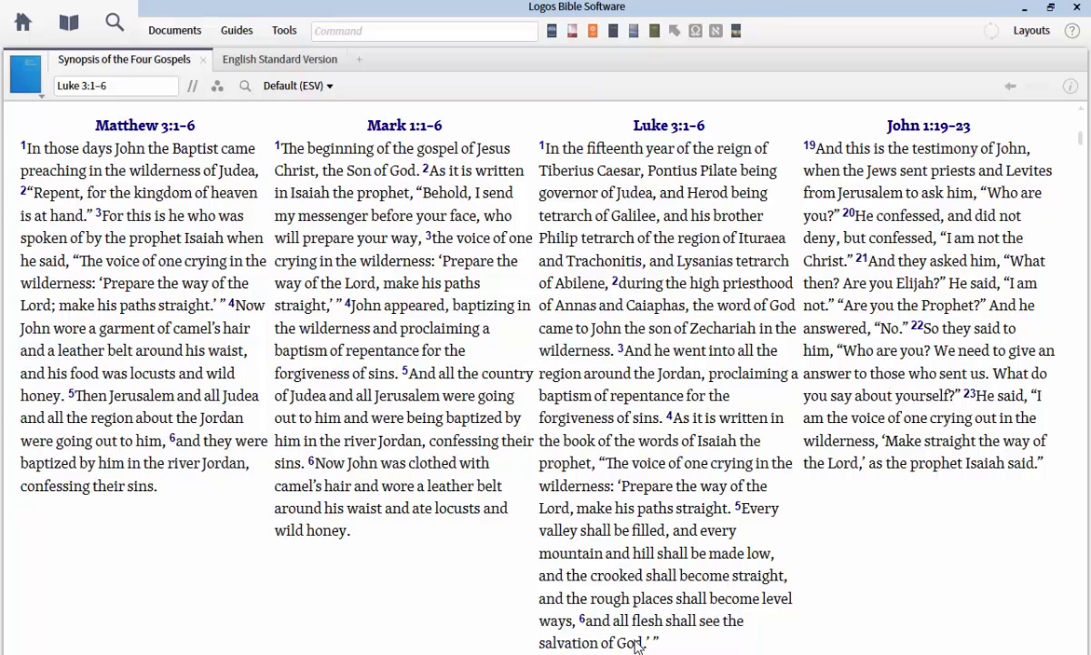
drag(643, 644, 586, 625)
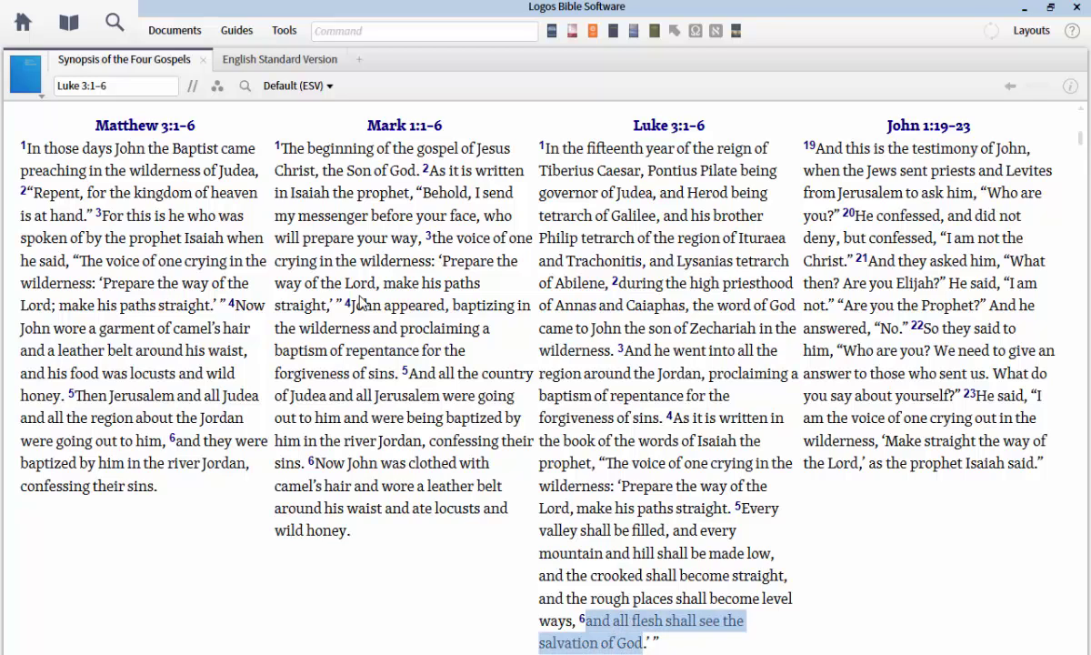
Switch to the English Standard Version at Luke 4:16 and highlight "anointed me" in verse 18
click(250, 62)
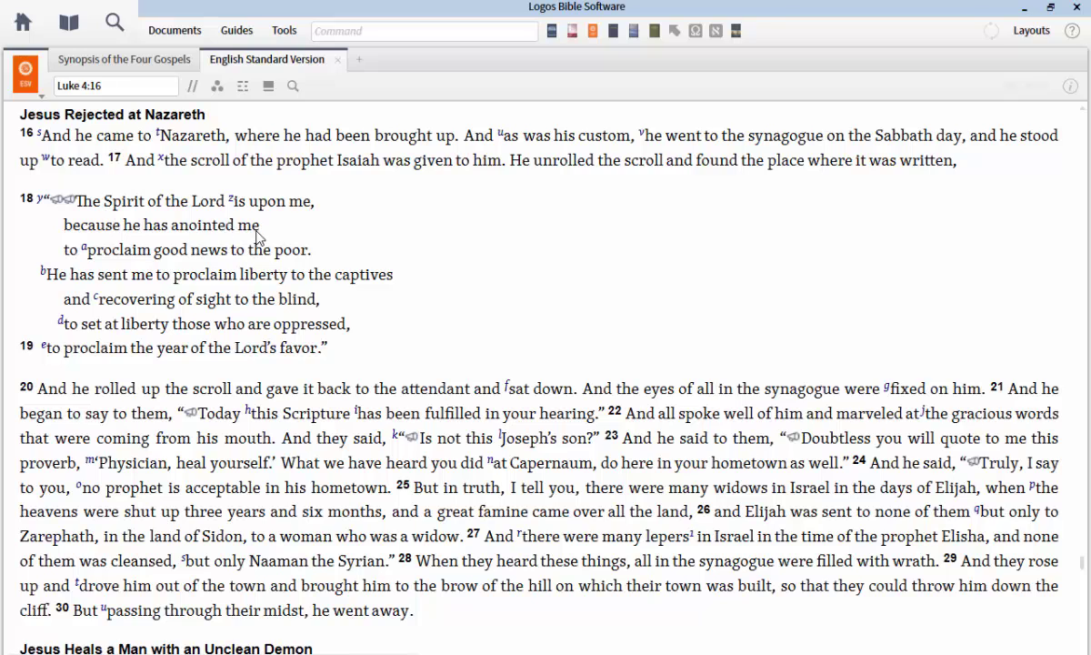
drag(255, 231, 175, 238)
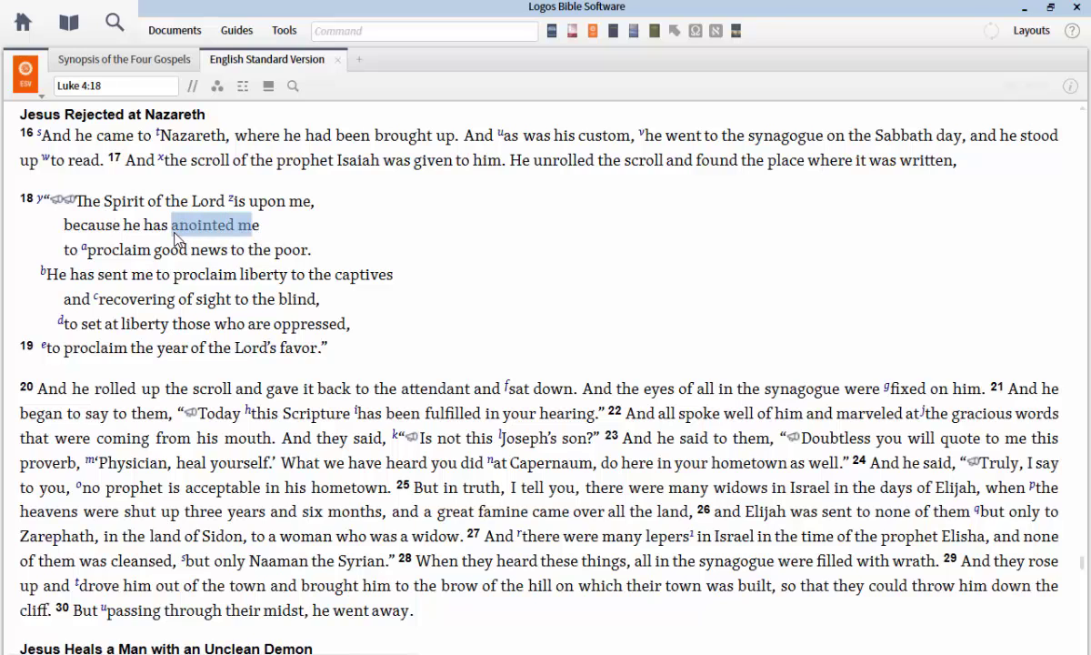
click(188, 226)
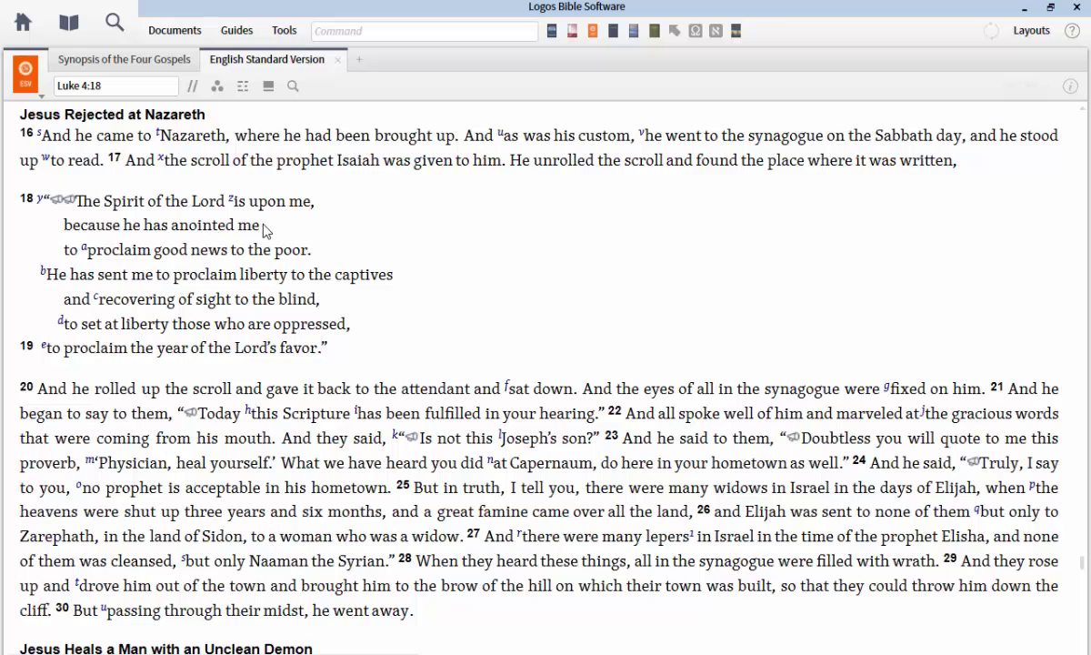
drag(239, 229, 174, 230)
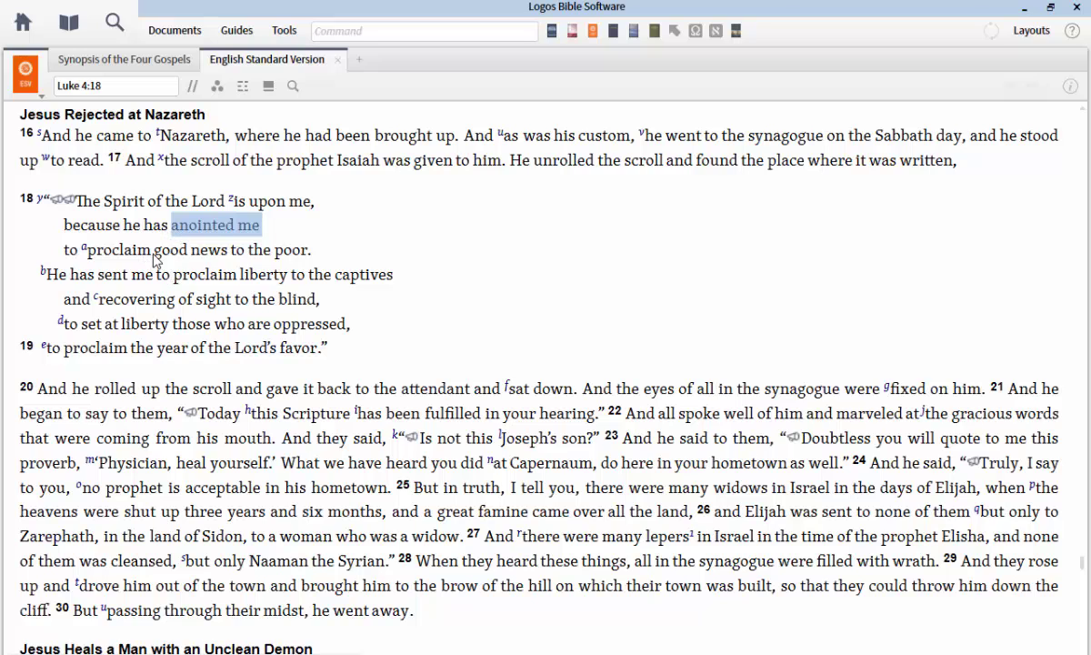
Highlight the words "poor", "captives" and "blind" one after another in Luke 4:18
click(246, 259)
double_click(293, 250)
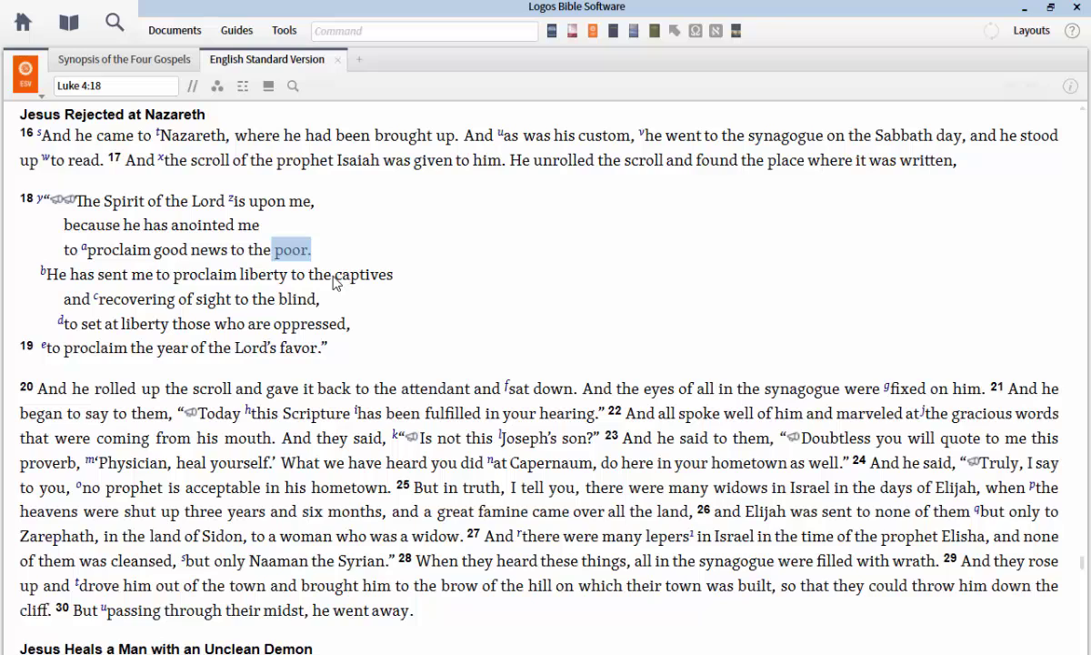
drag(335, 275, 393, 282)
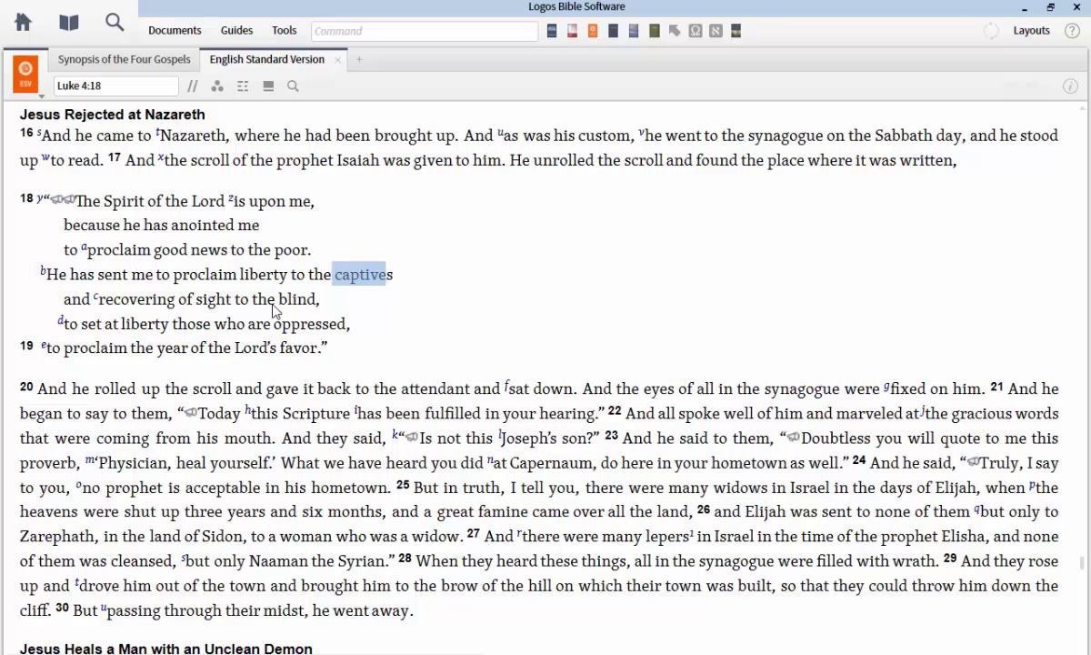
drag(278, 300, 318, 309)
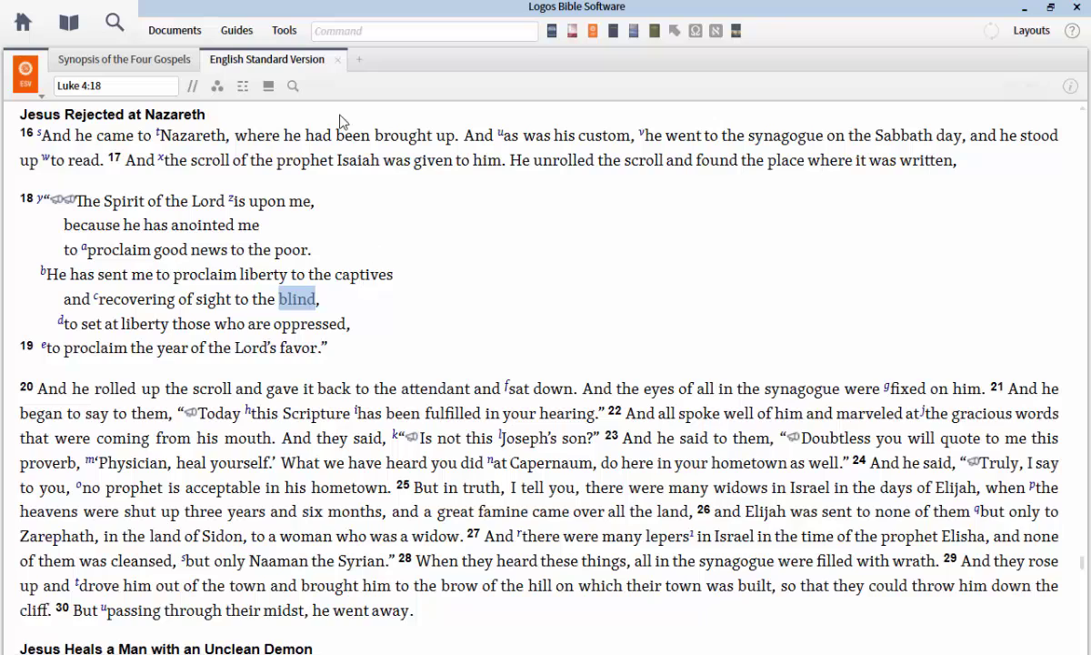
Close the English Standard Version and the Synopsis of the Four Gospels
click(336, 62)
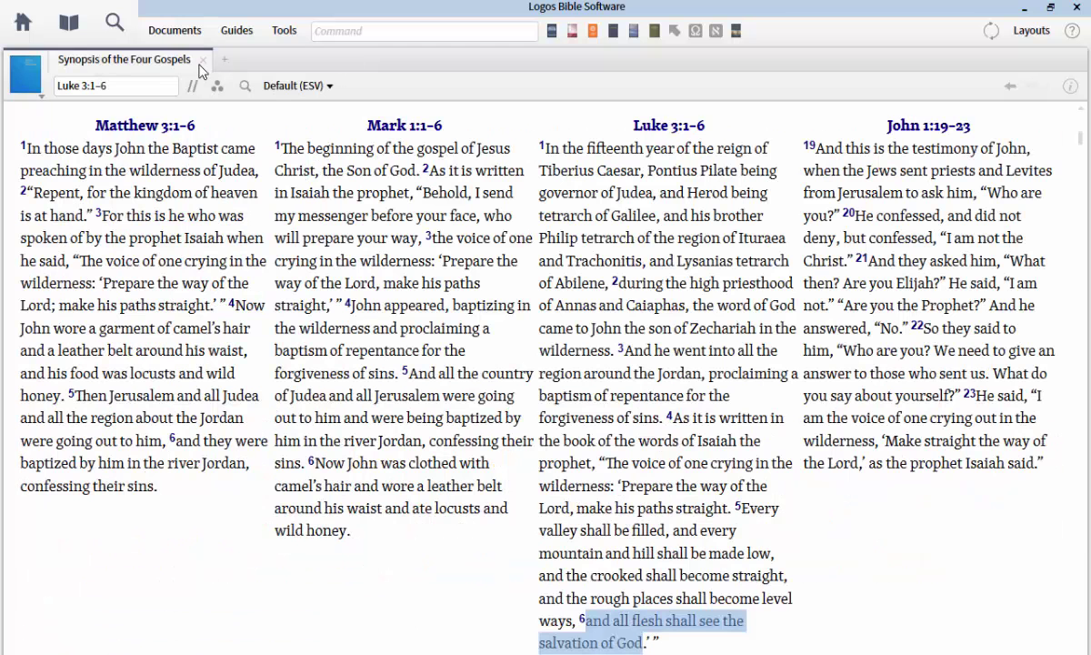
key(ctrl+w)
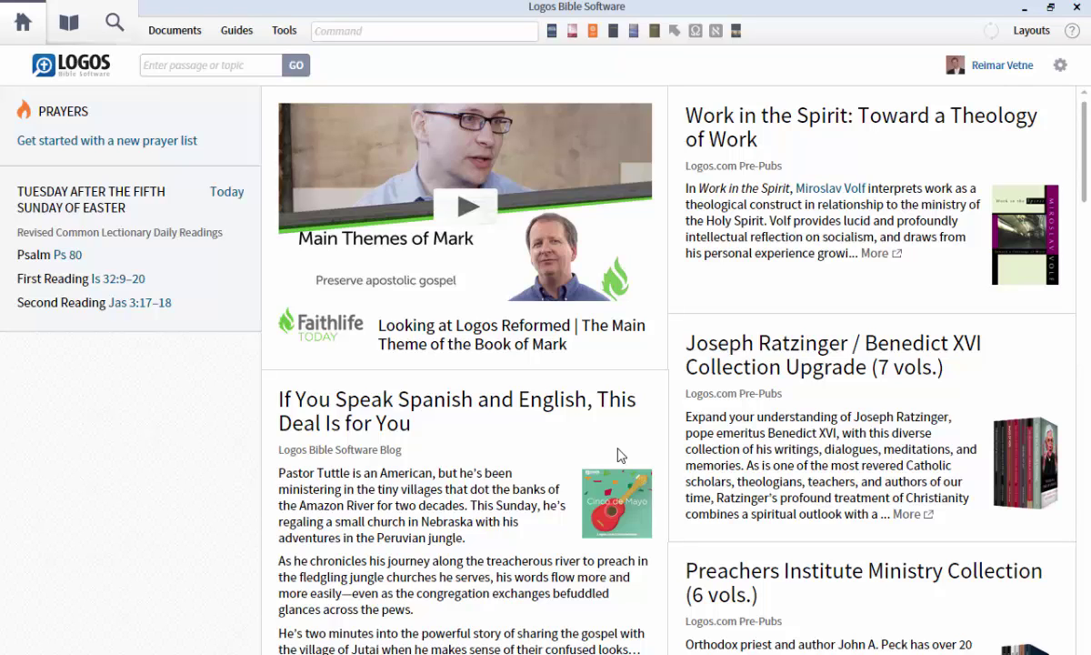
Open the Factbook and look up the entry for the woman Elizabeth
click(284, 35)
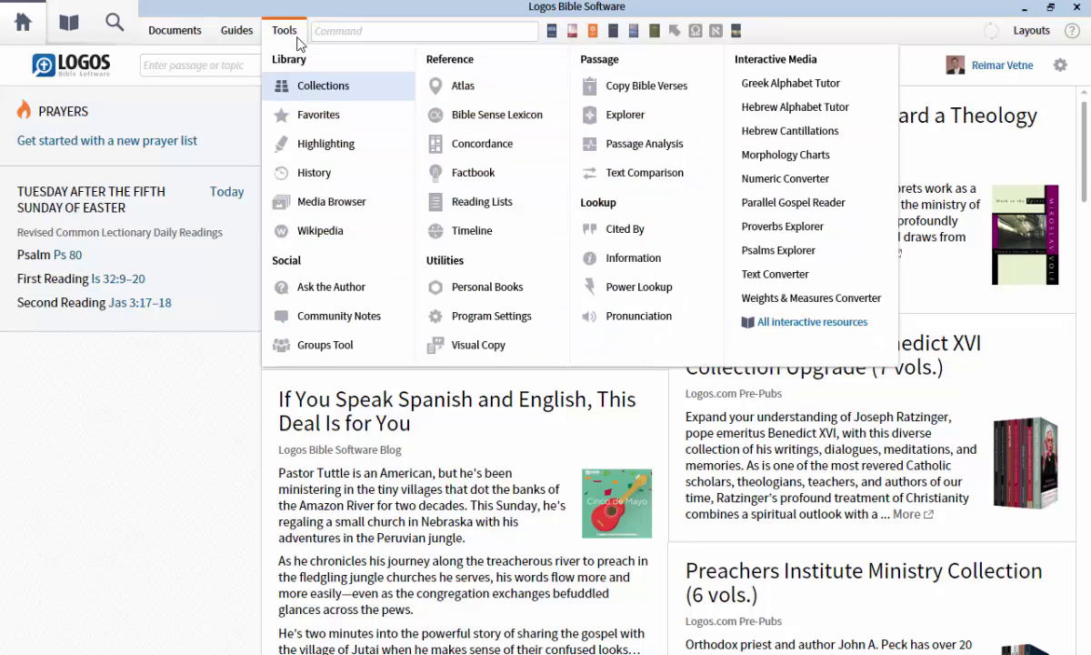
click(468, 173)
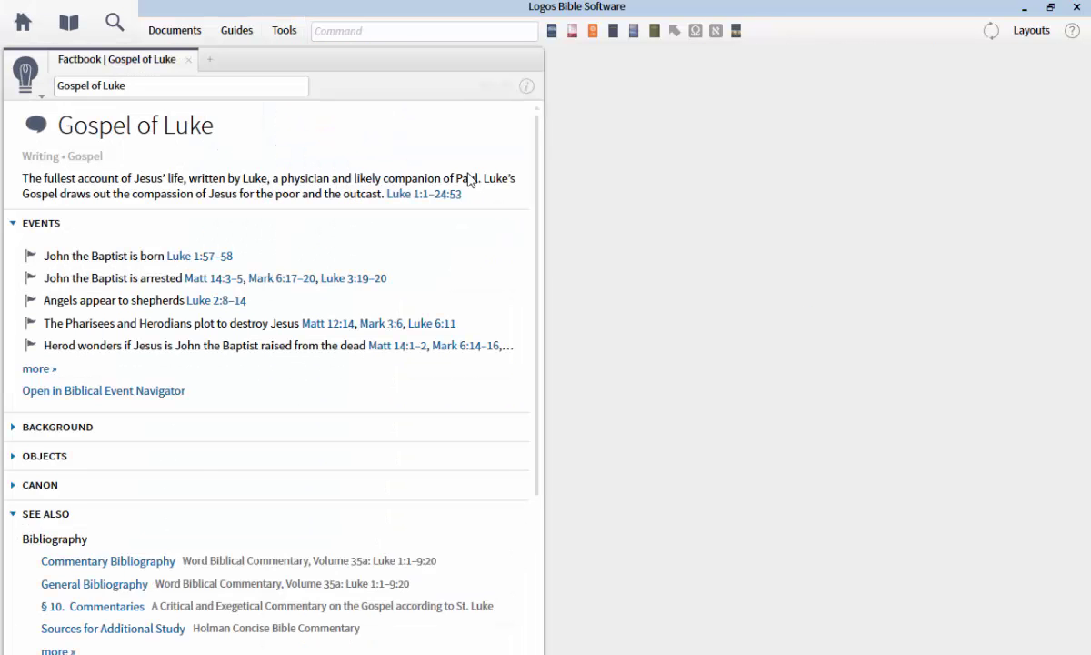
click(116, 86)
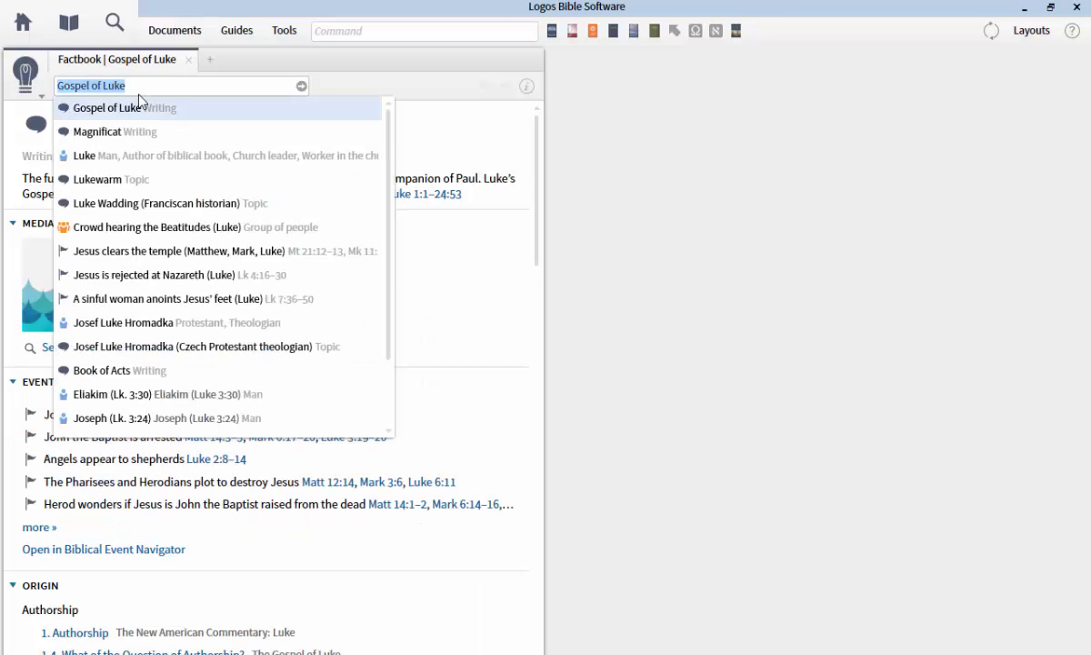
text(eli)
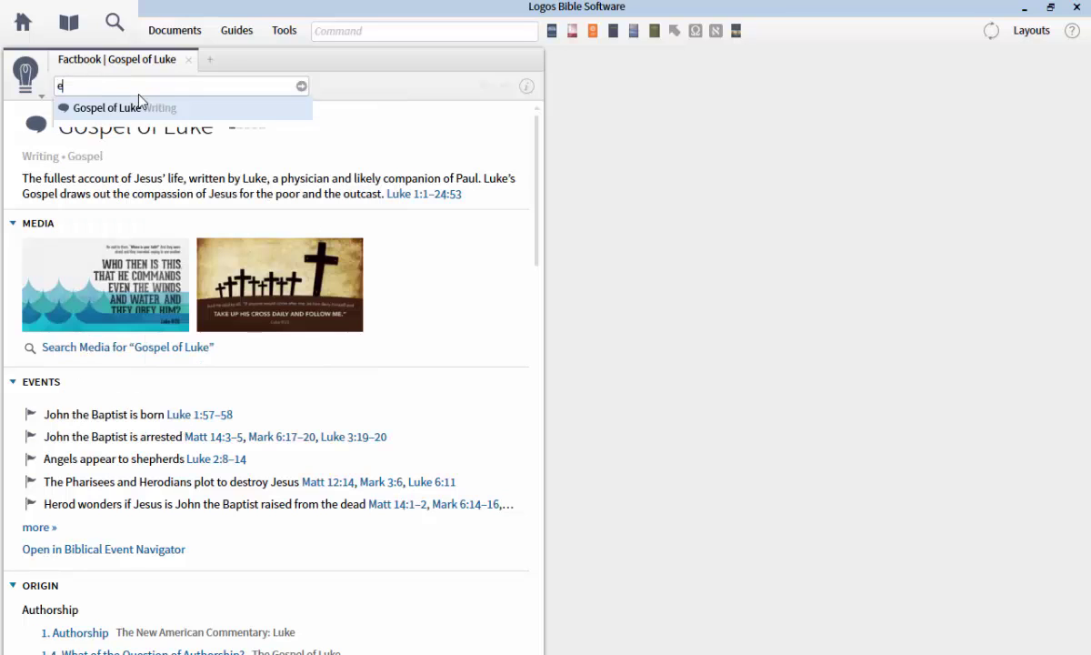
text(zabeth)
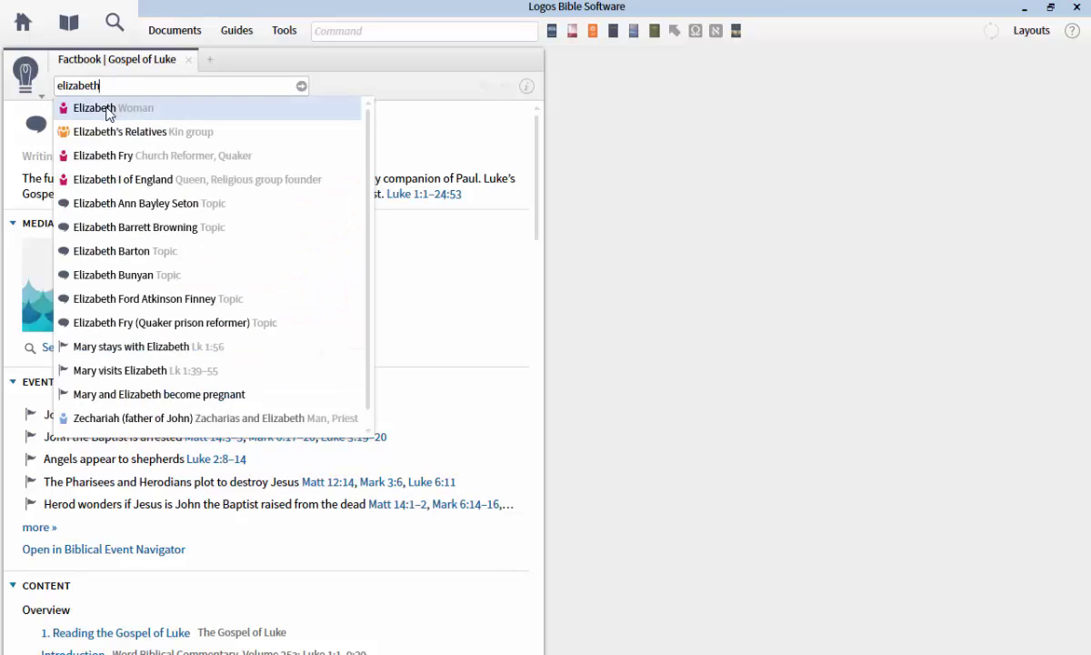
mouse_move(108, 110)
click(105, 109)
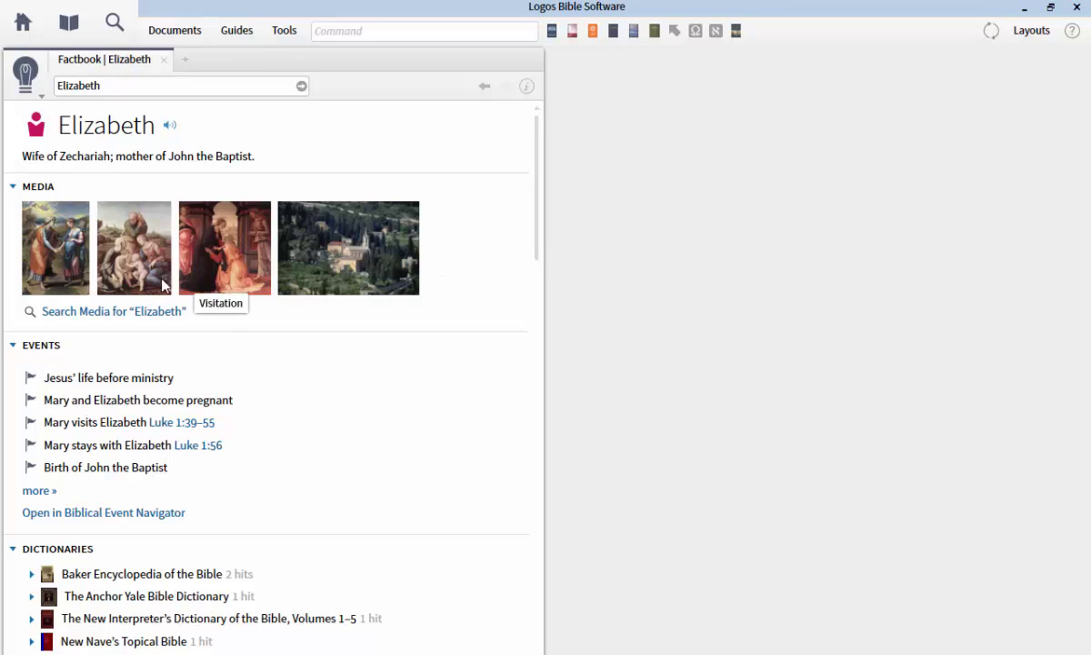
Expand the Baker Encyclopedia of the Bible in Elizabeth's dictionary list and preview its Elizabeth article
scroll(131, 377, down, 2)
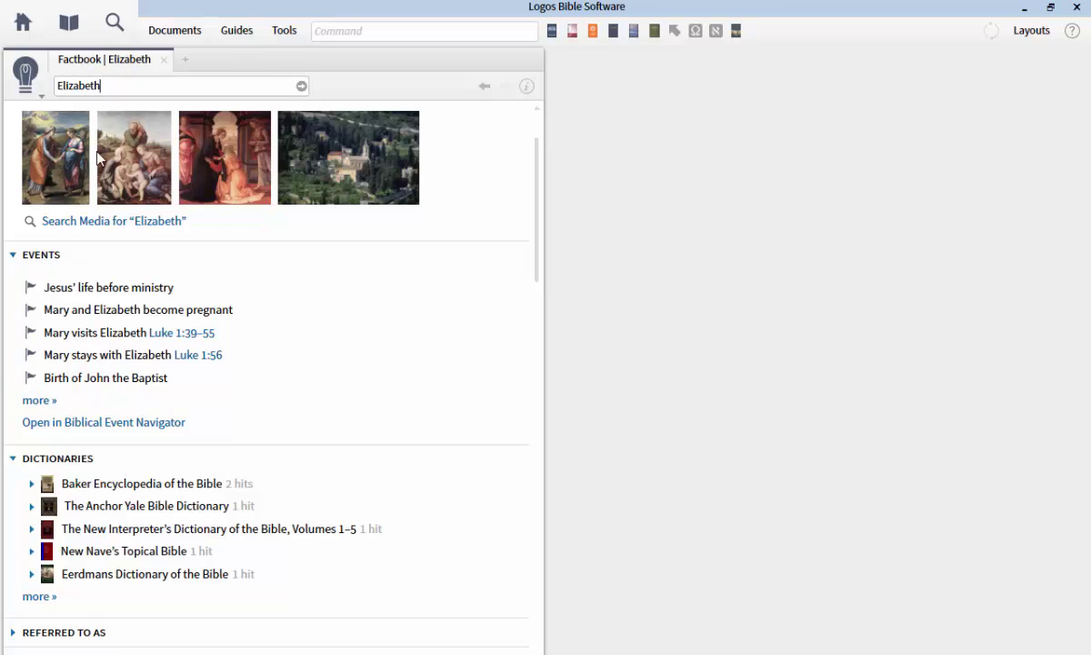
scroll(109, 306, down, 4)
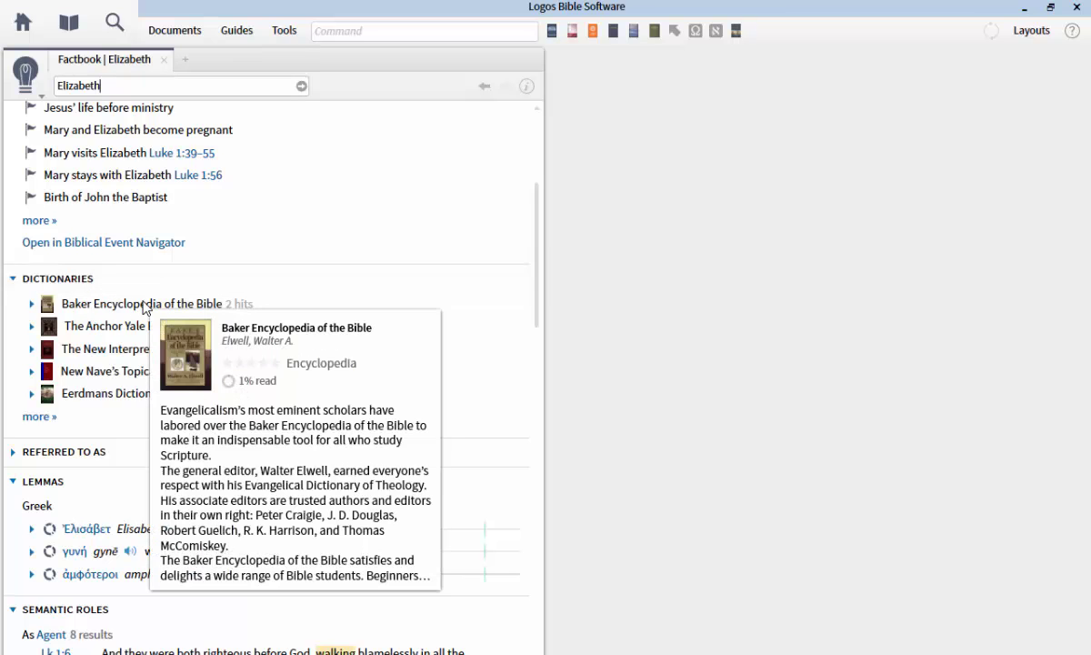
mouse_move(136, 302)
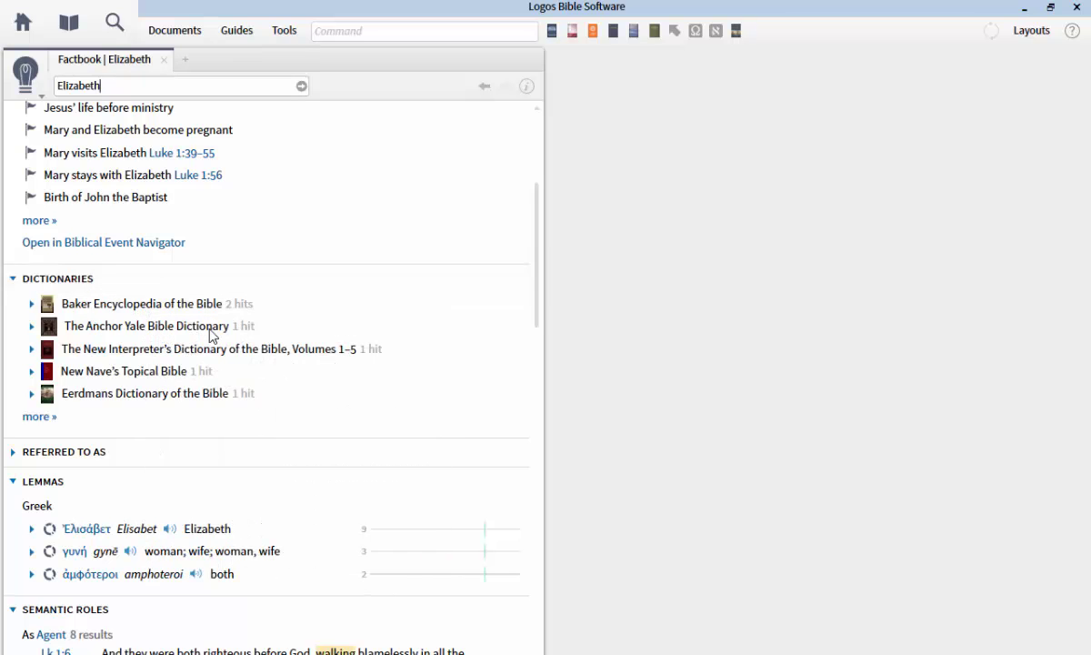
mouse_move(211, 336)
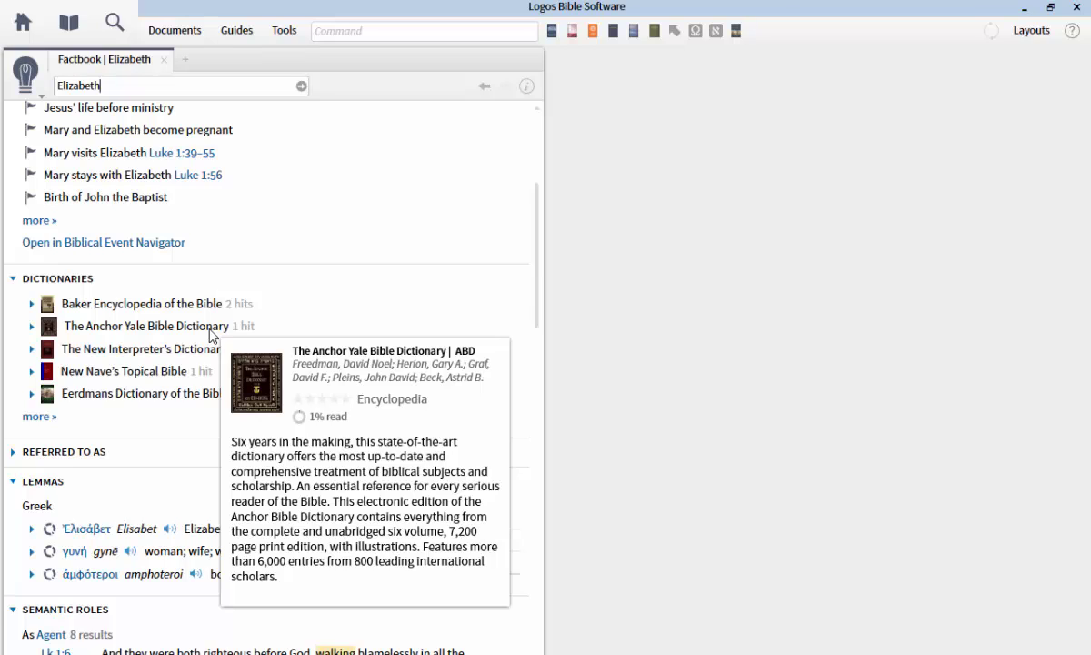
click(32, 303)
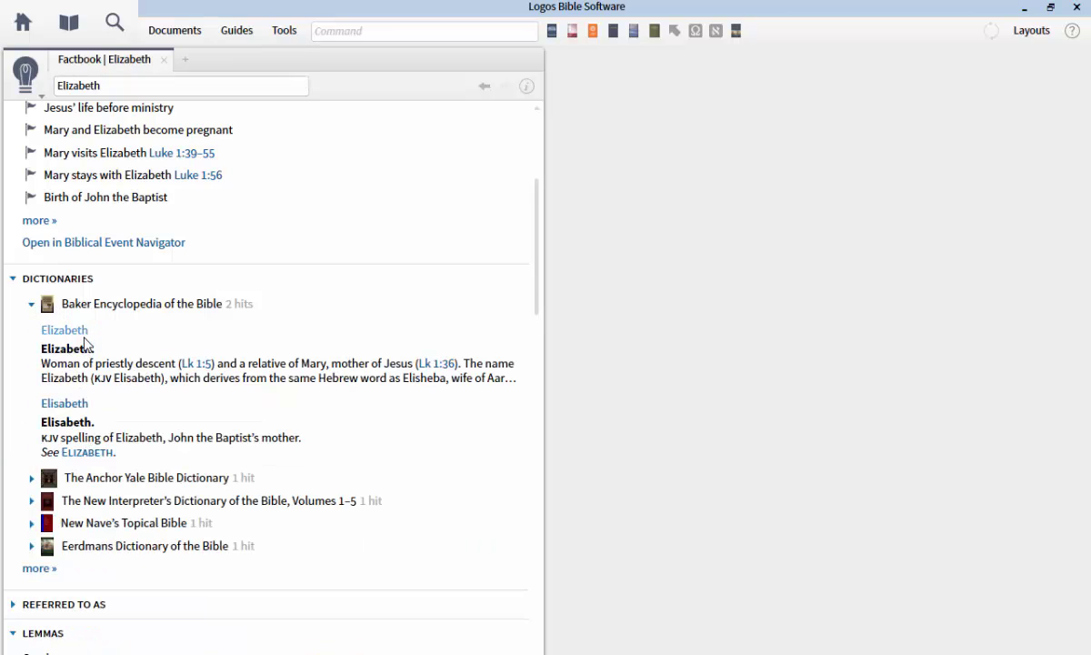
mouse_move(85, 340)
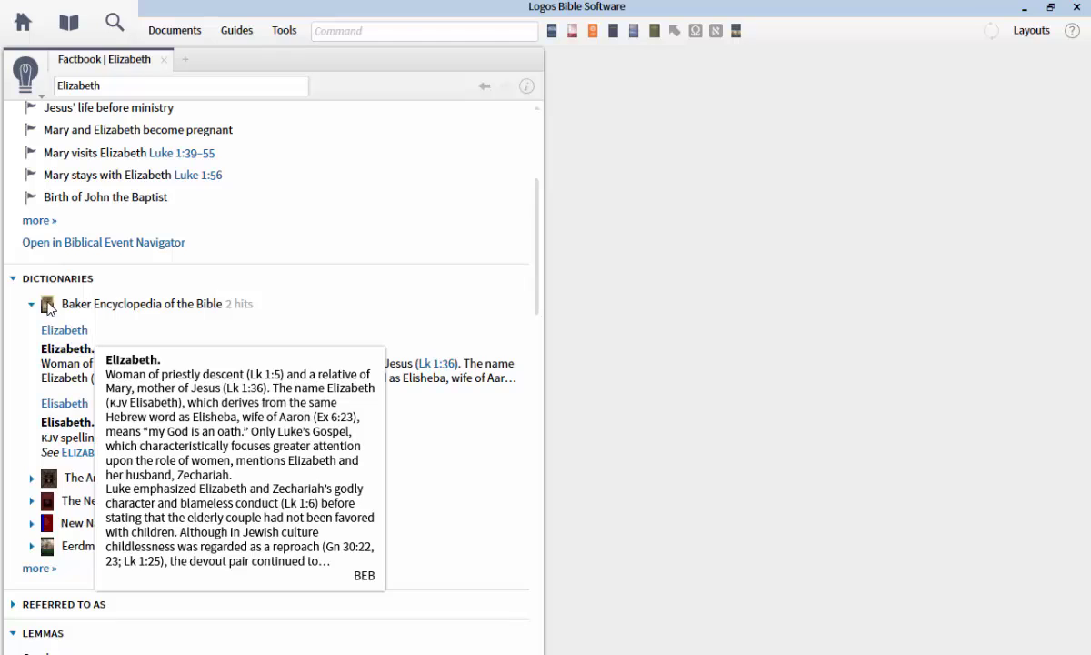
Collapse the Dictionaries and Lemmas sections of the Elizabeth entry and view her semantic roles
click(13, 280)
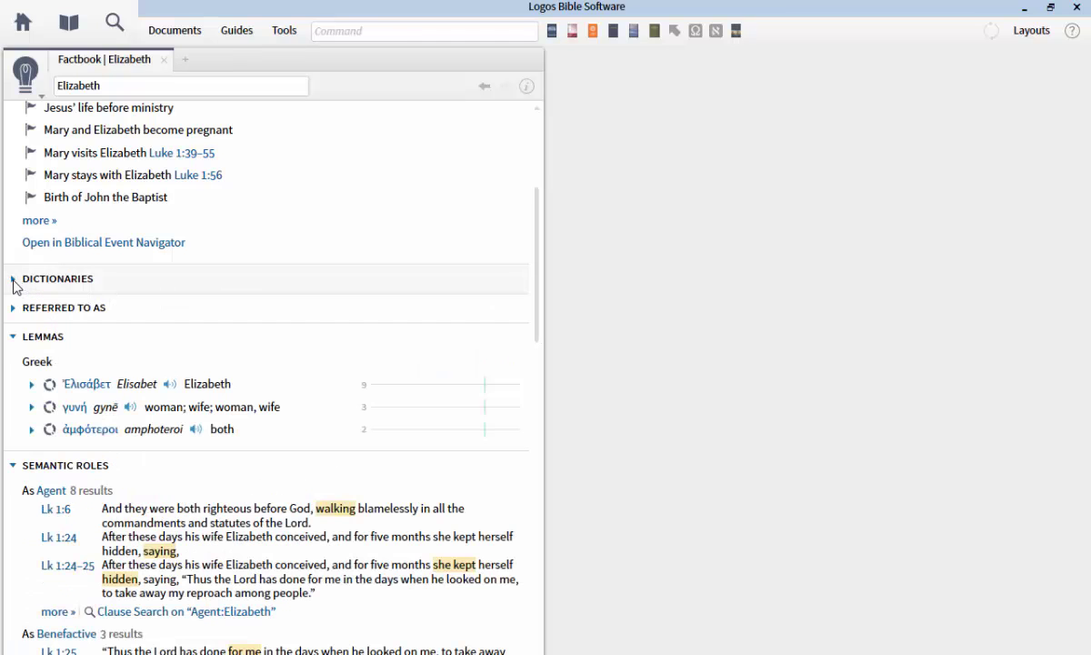
scroll(87, 285, down, 1)
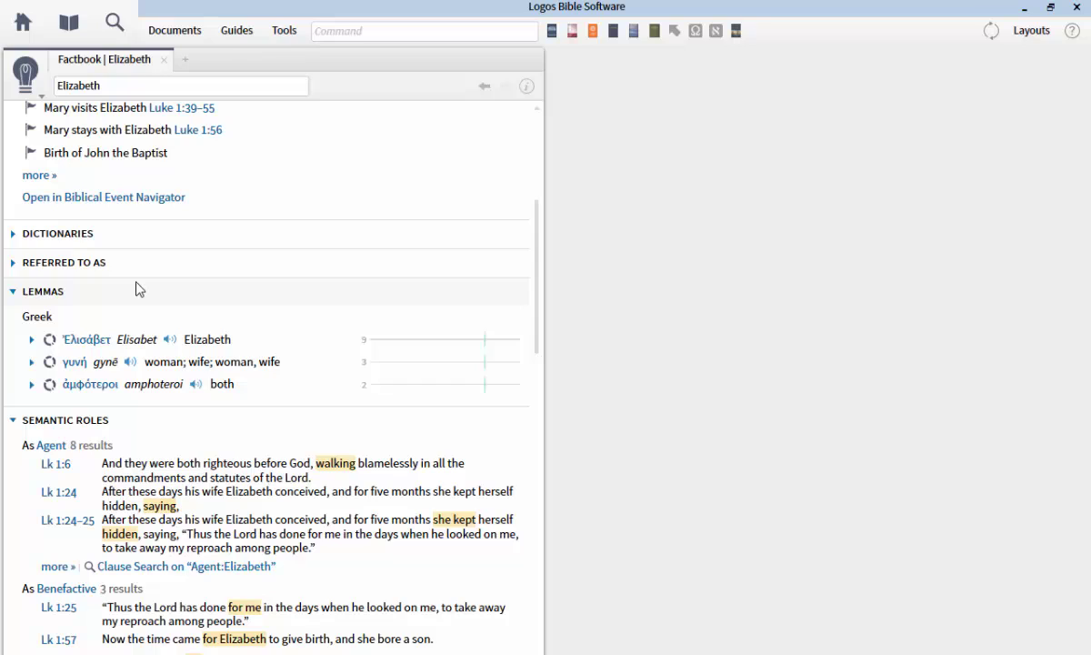
click(14, 292)
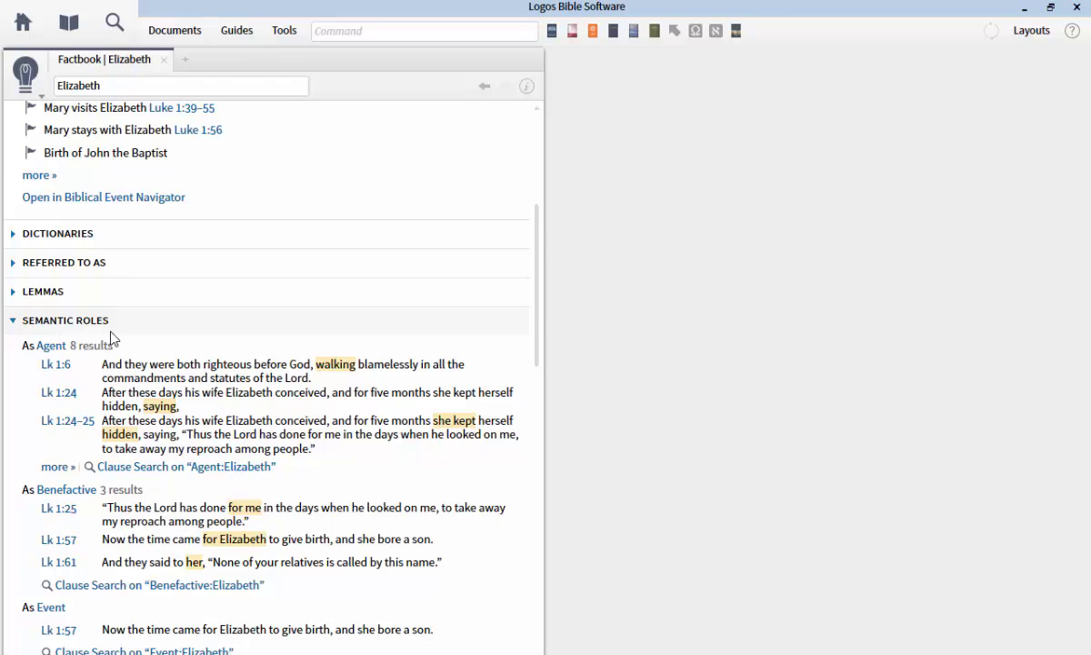
scroll(103, 310, down, 2)
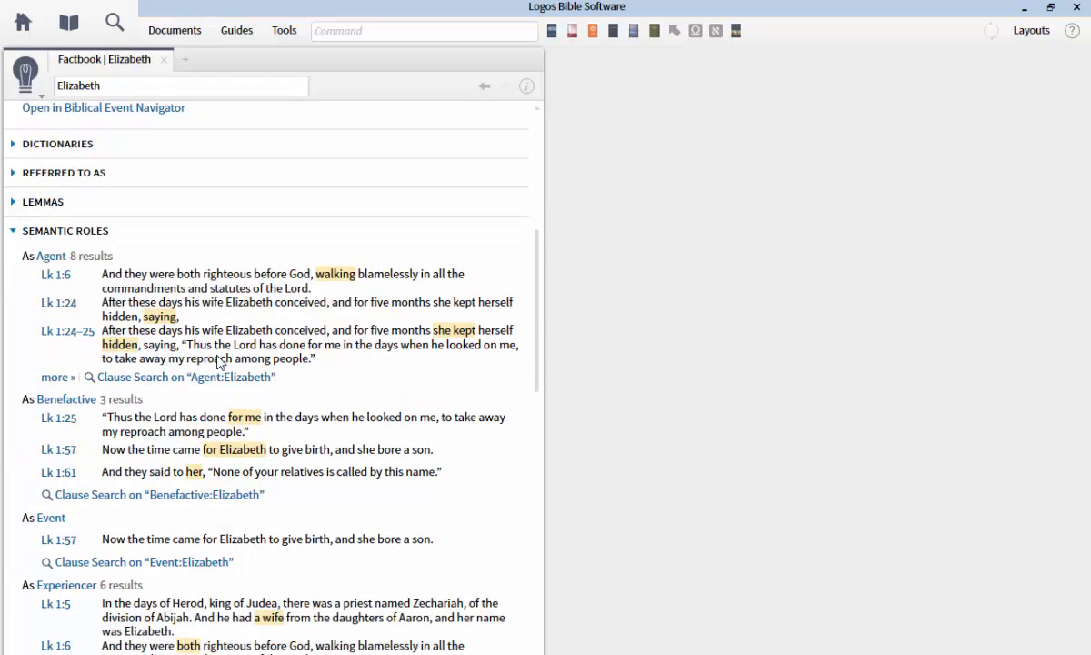
Examine the verses listed under Elizabeth's semantic roles, from Agent and Benefactive through Experiencer, Patient, Source and Theme
scroll(160, 326, down, 1)
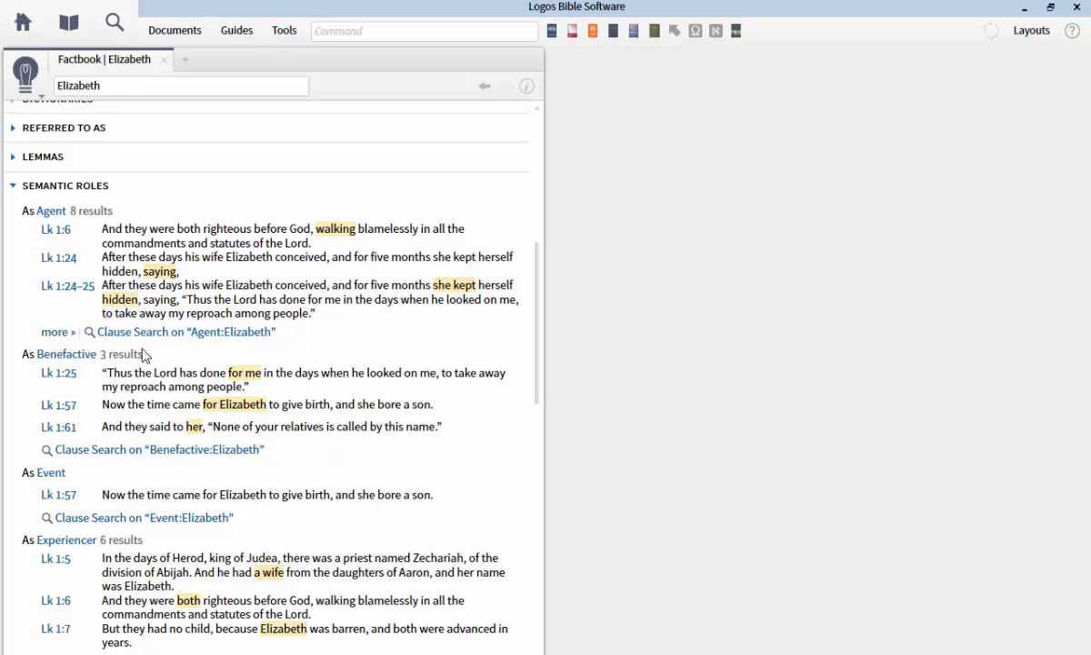
scroll(141, 359, down, 4)
scroll(144, 361, up, 4)
mouse_move(46, 355)
scroll(116, 375, down, 1)
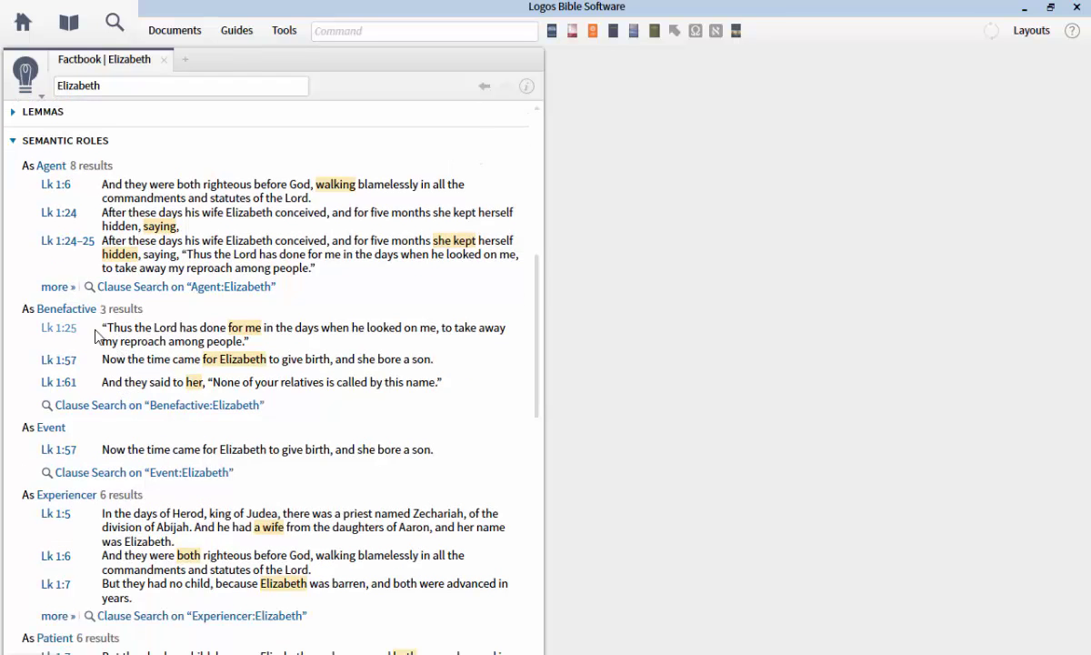
scroll(94, 332, down, 2)
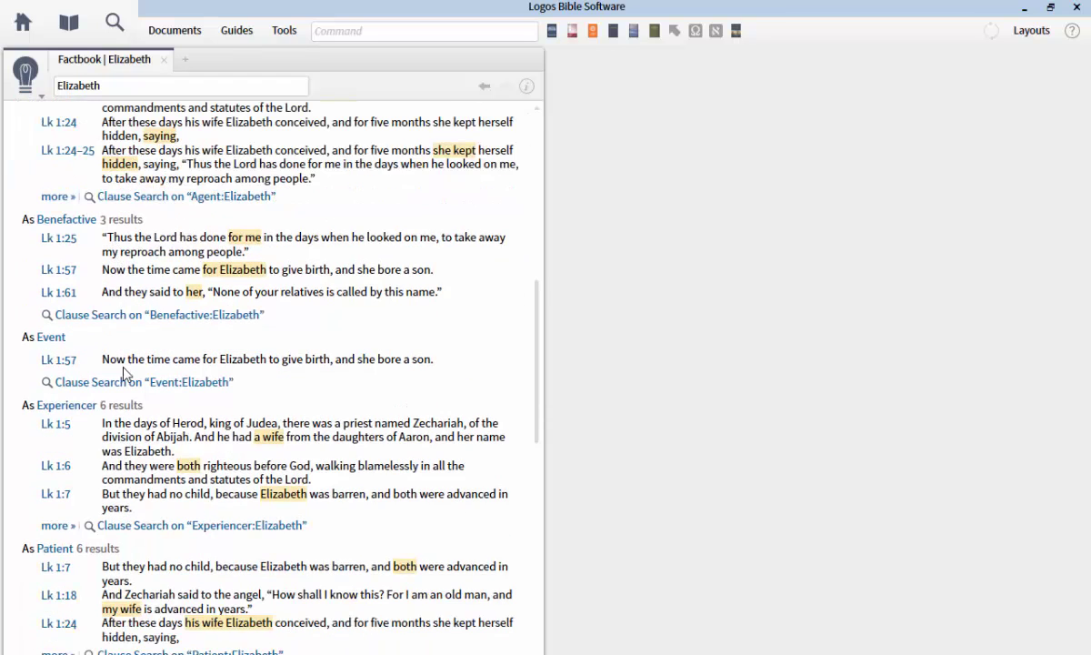
scroll(127, 362, down, 2)
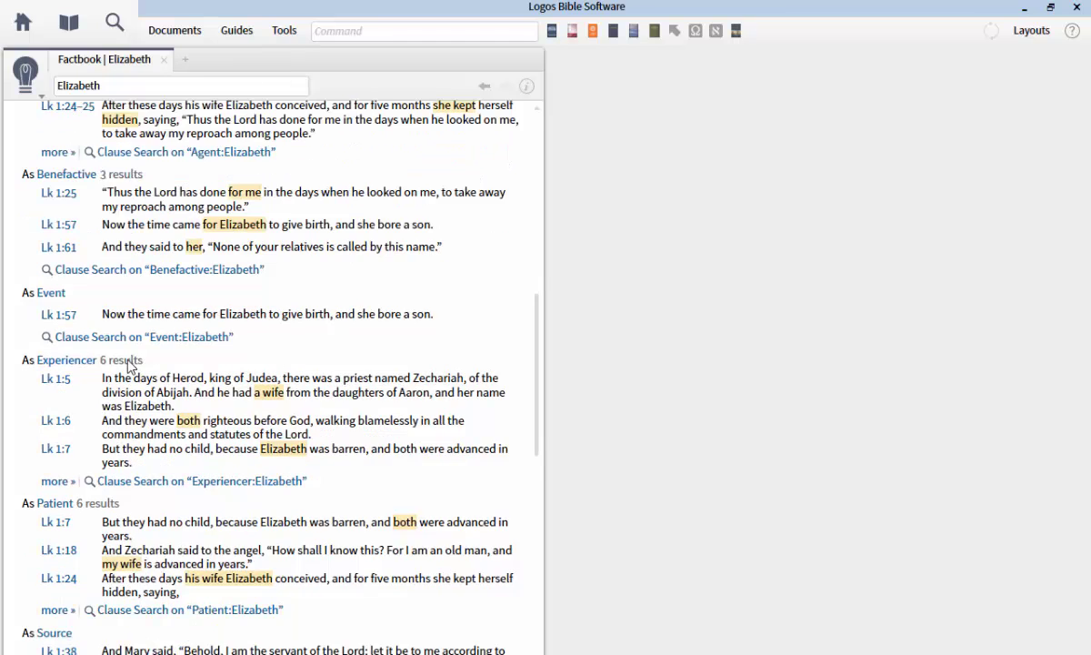
scroll(176, 391, down, 1)
scroll(179, 420, down, 1)
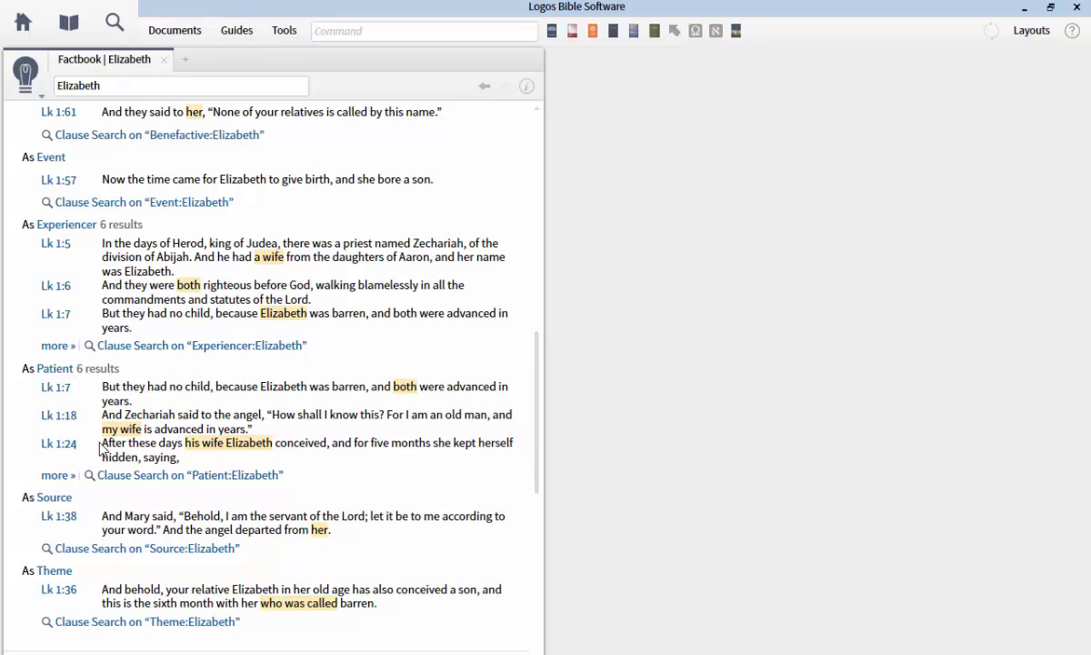
scroll(123, 459, down, 2)
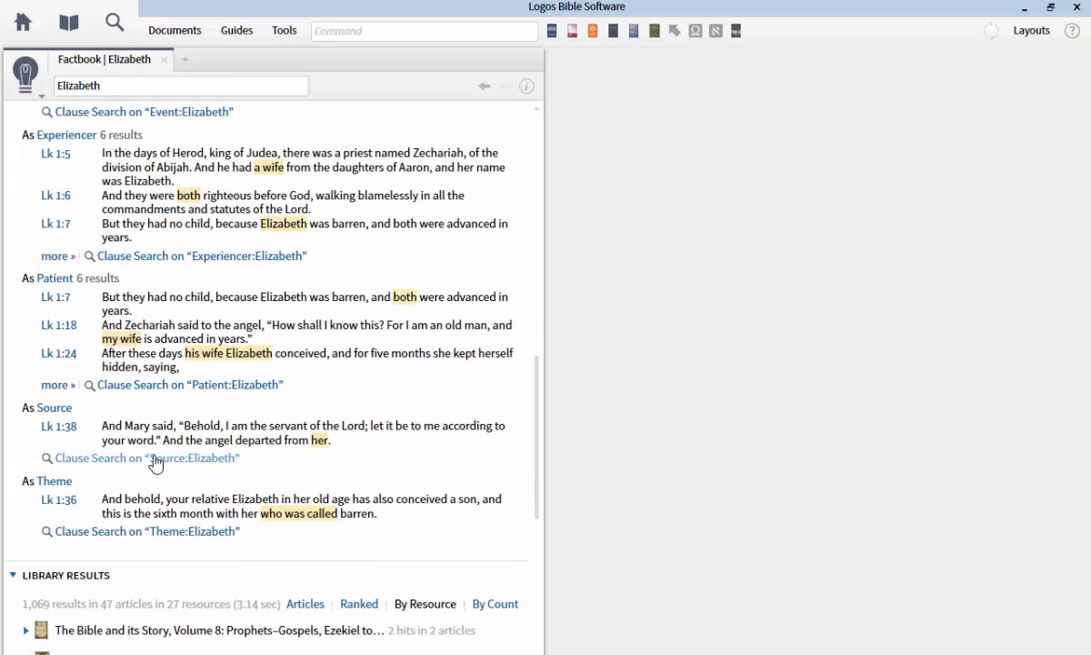
scroll(263, 495, up, 3)
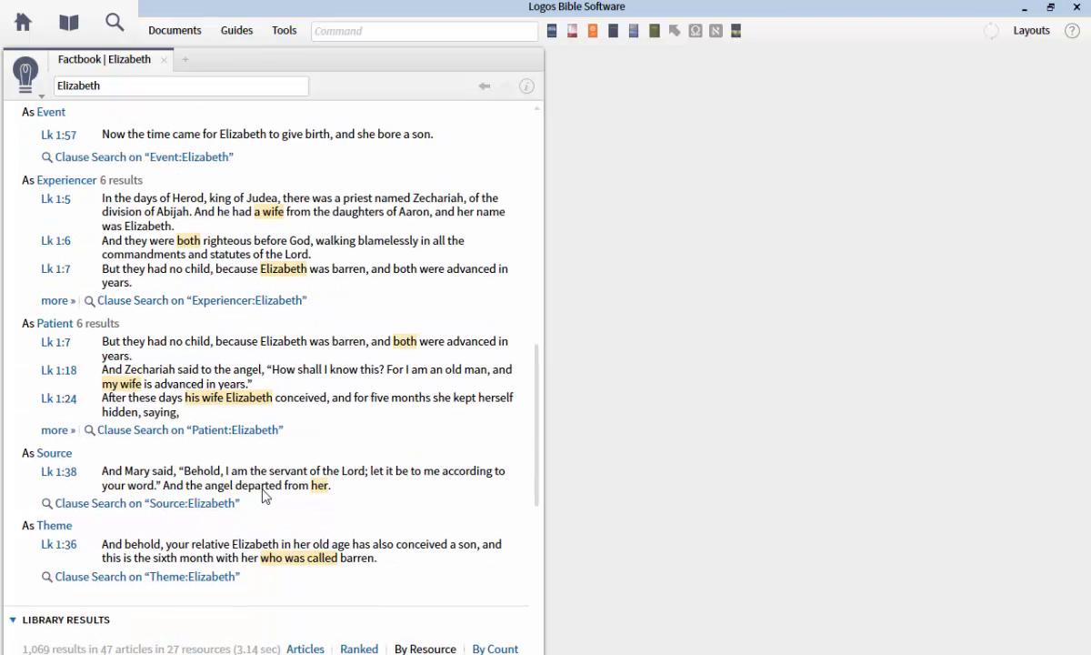
scroll(263, 495, up, 4)
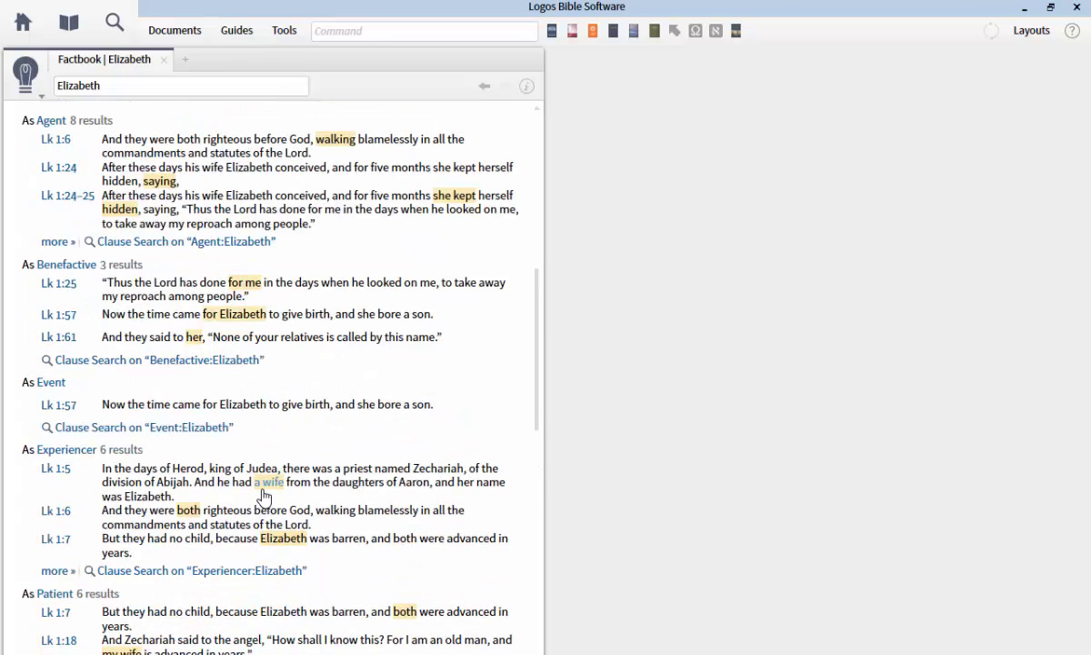
scroll(263, 495, up, 1)
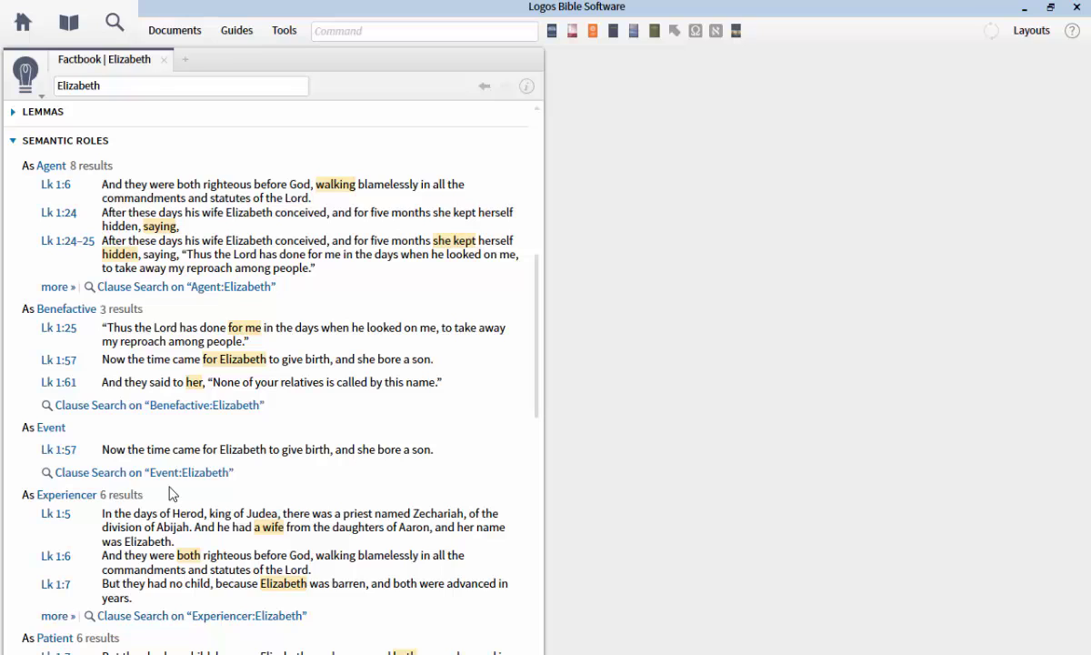
Look up the Factbook entry for Mary (mother of Jesus)
click(111, 84)
text(mary)
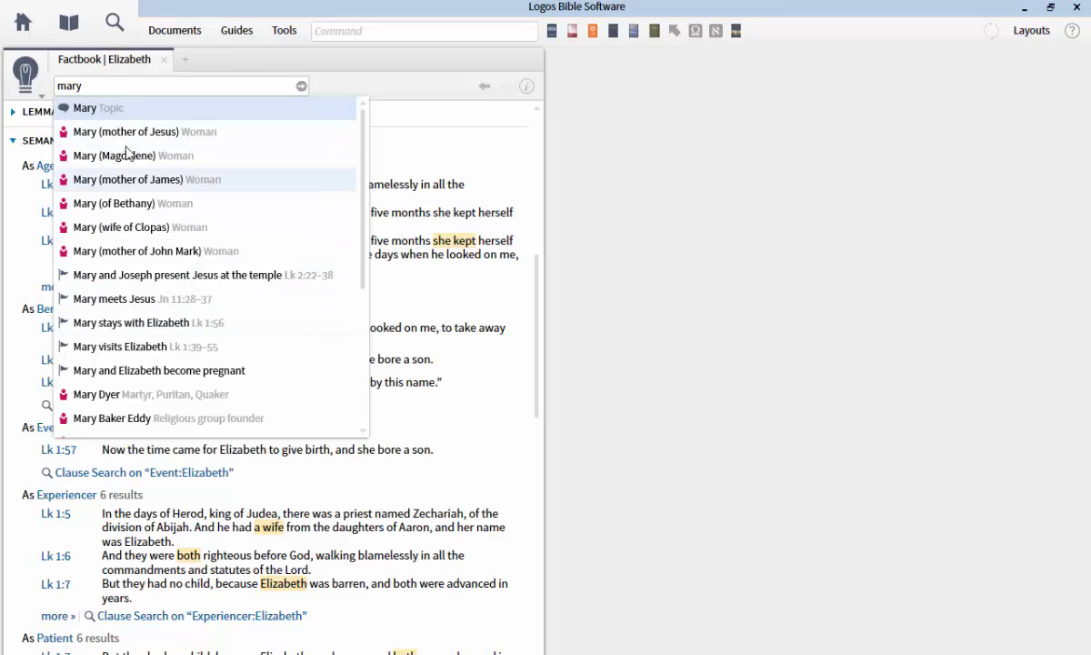
mouse_move(127, 138)
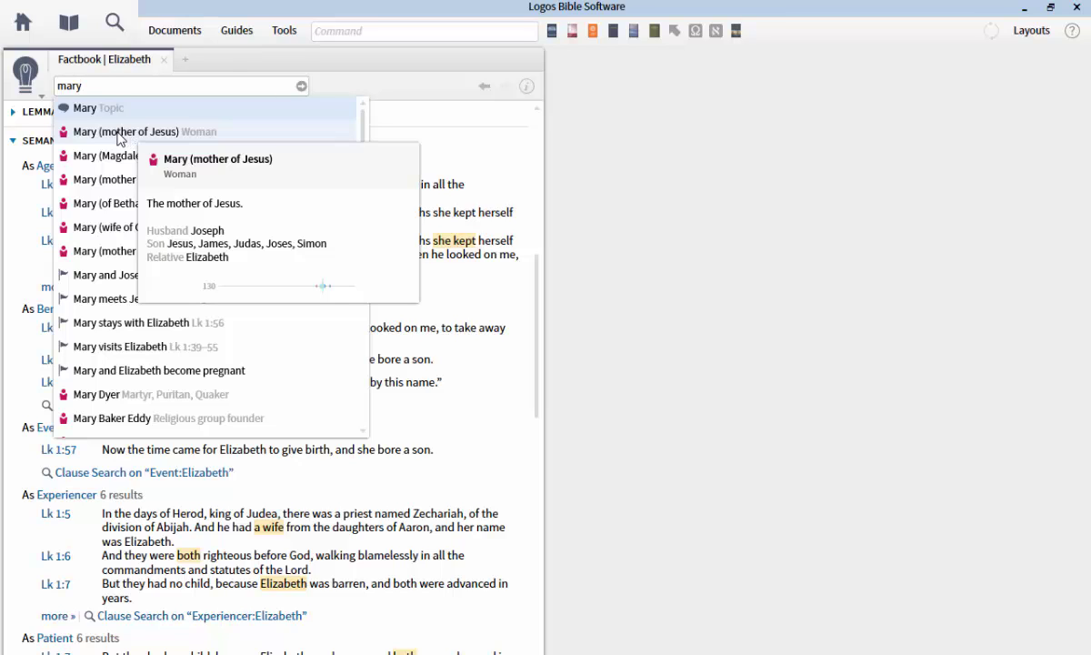
click(92, 133)
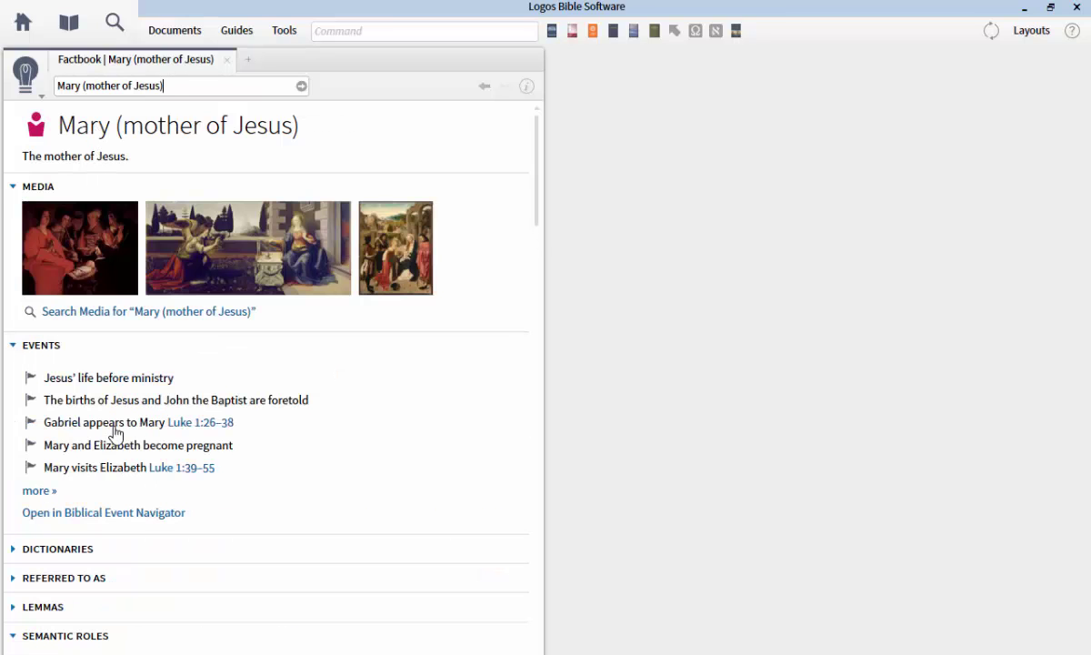
Expand the Dictionaries and Lemmas sections of the Mary (mother of Jesus) entry
scroll(123, 474, down, 3)
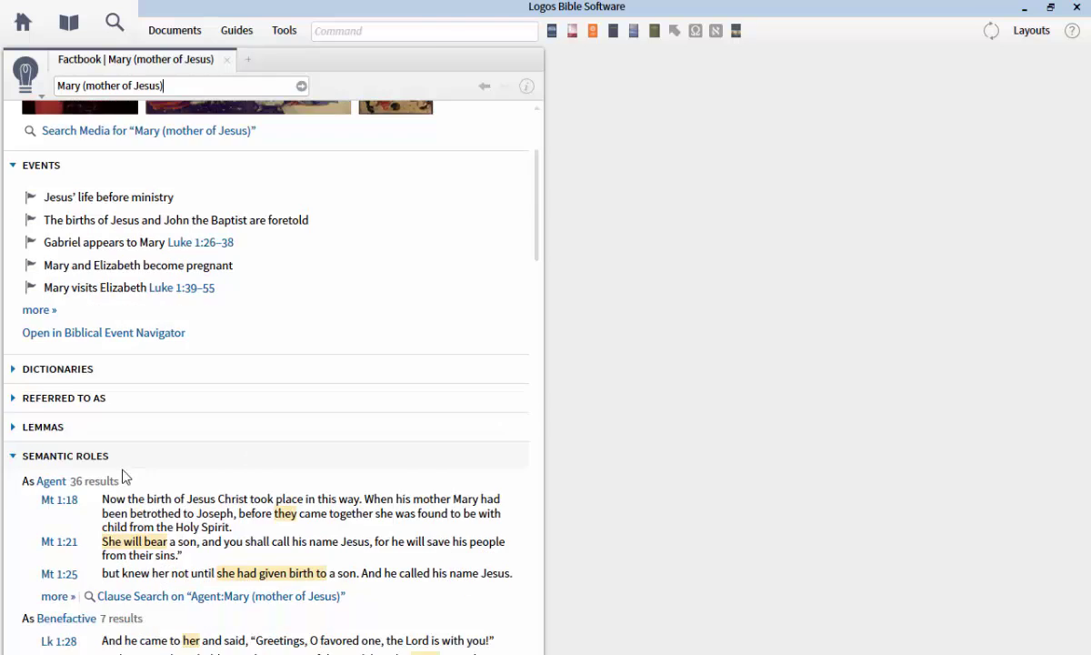
scroll(136, 300, down, 2)
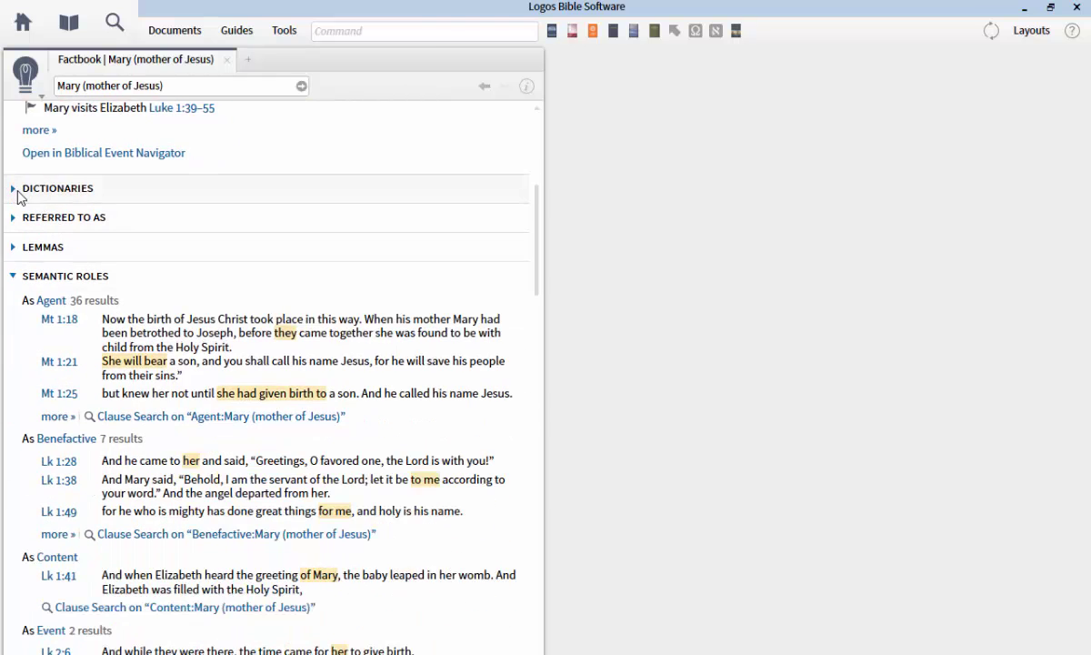
click(14, 189)
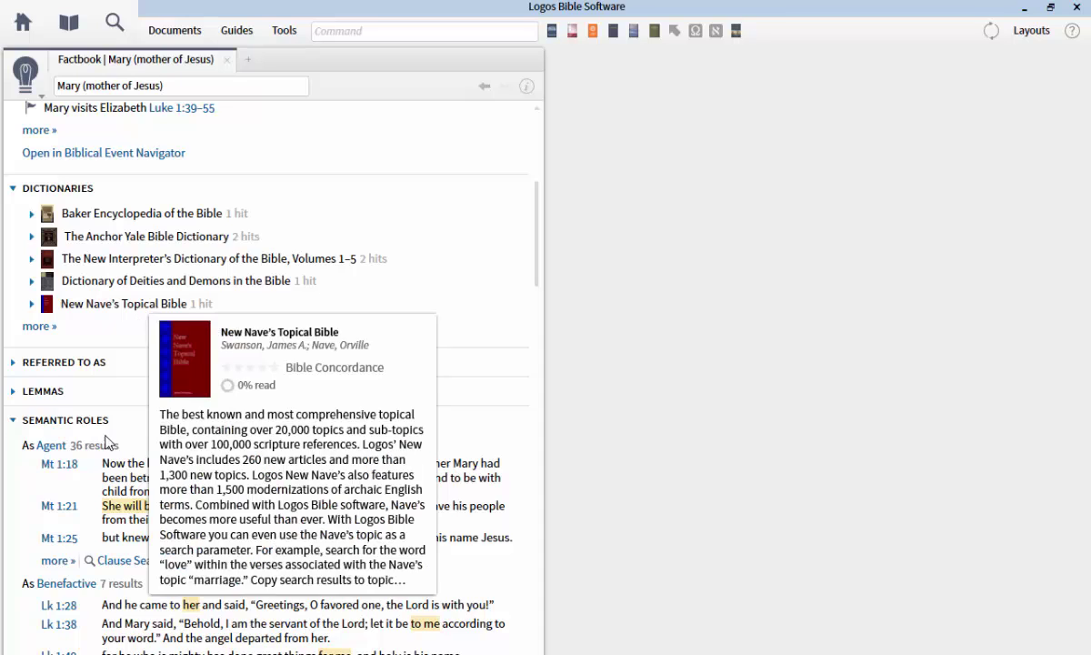
scroll(77, 509, down, 1)
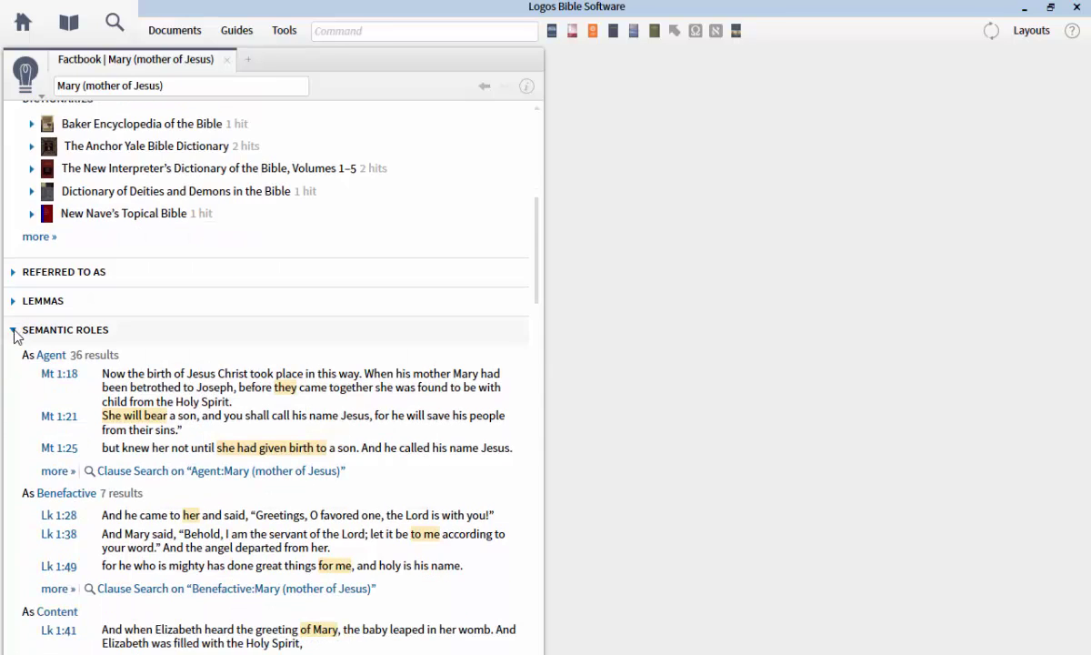
click(14, 301)
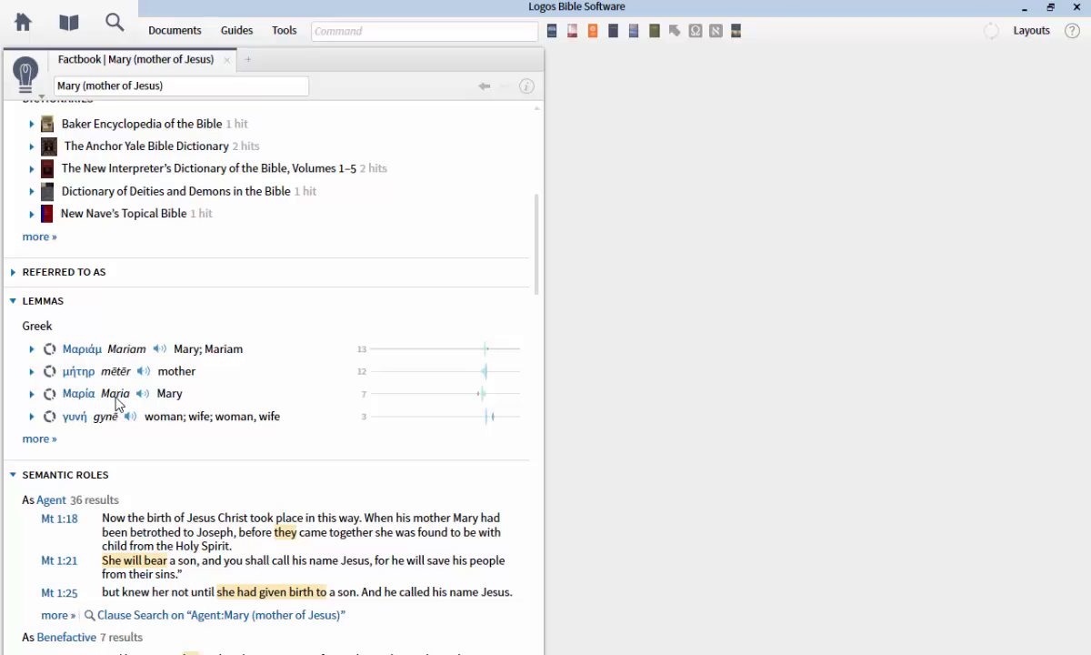
Open a Bible Word Study on the lemma Μαριάμ and highlight "Miriam" in its BDAG article
click(94, 351)
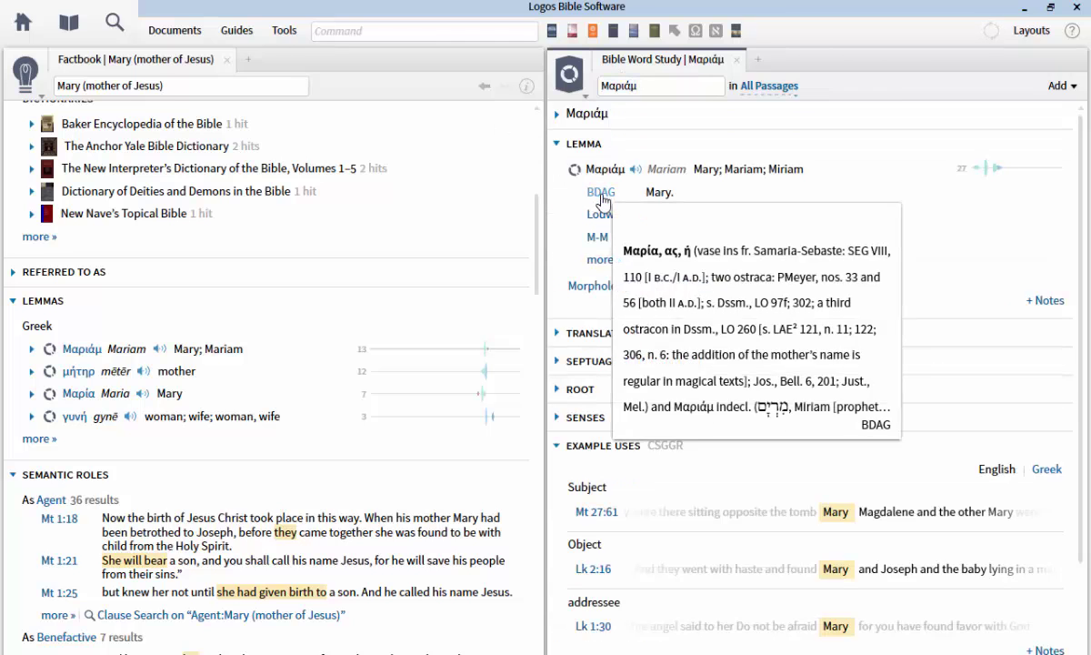
click(600, 192)
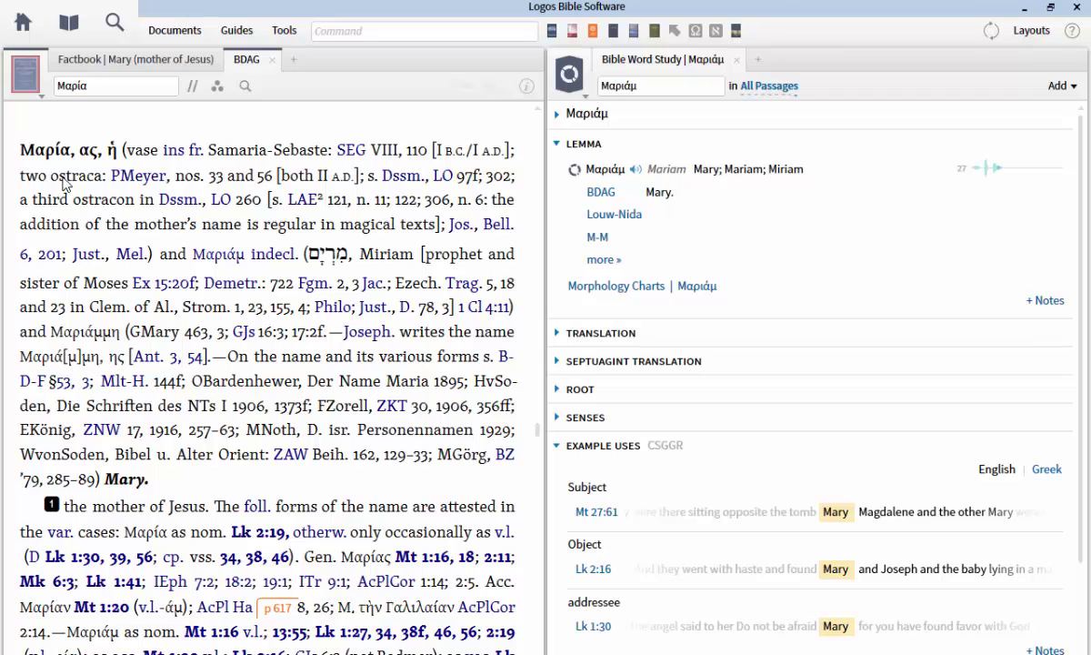
mouse_move(218, 255)
drag(414, 254, 350, 247)
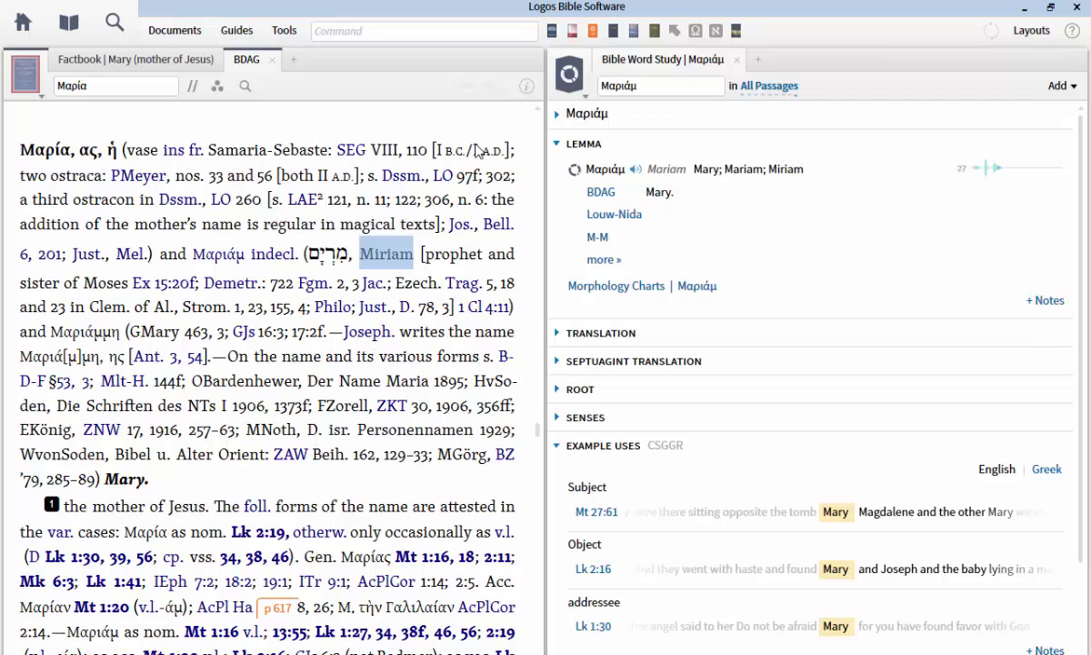
Close the Bible Word Study and BDAG, and preview the lemma Μαρία in Mary's entry
click(736, 60)
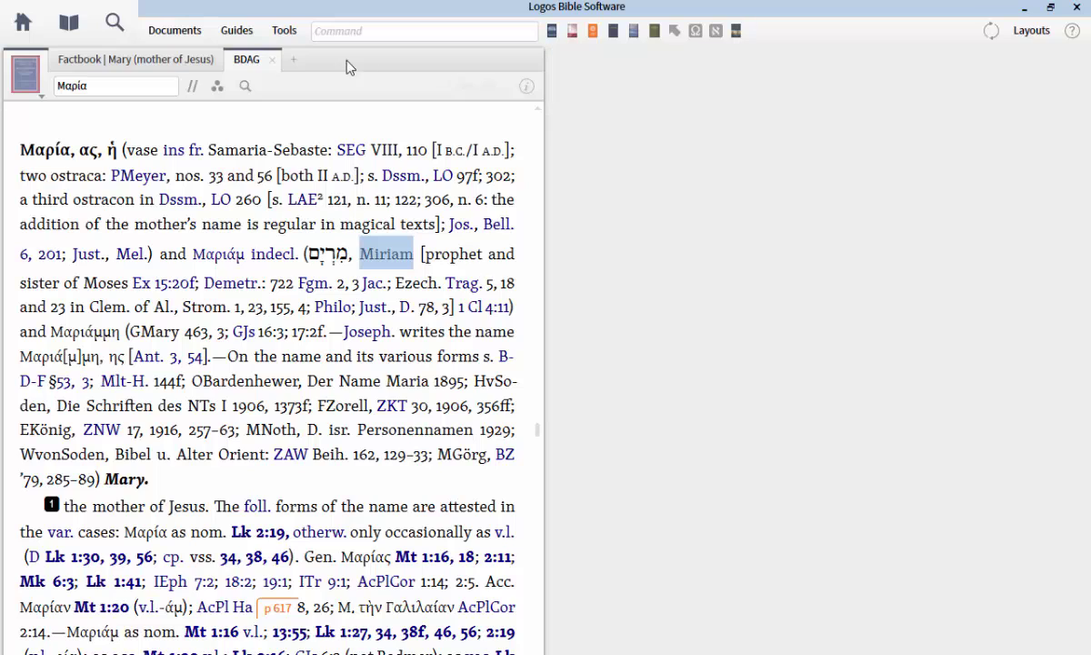
click(274, 61)
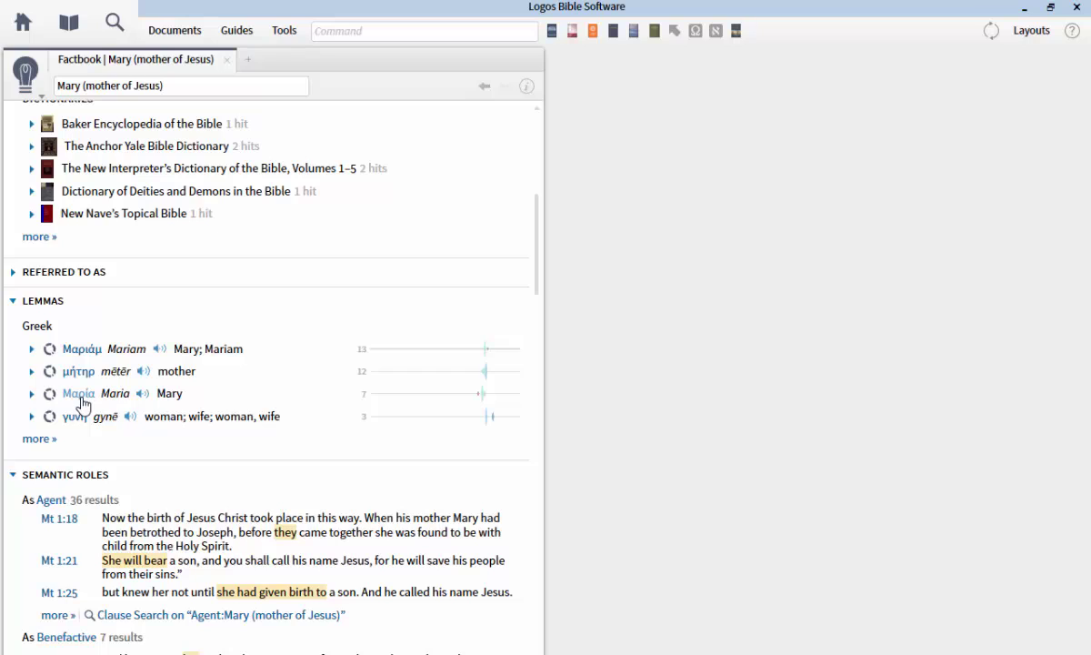
mouse_move(81, 403)
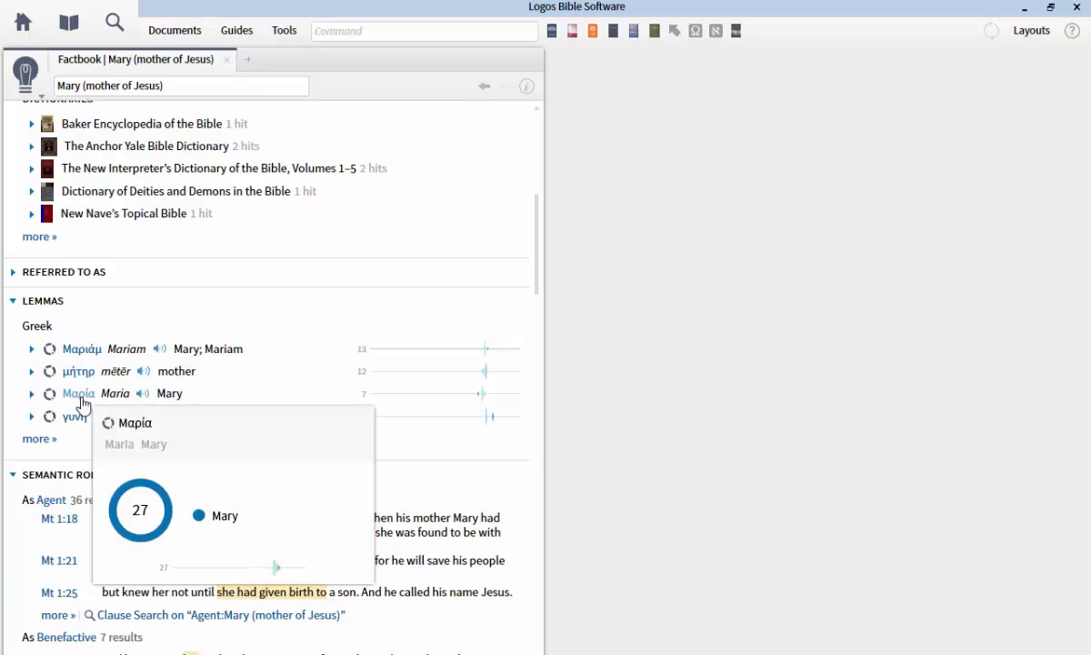
Look up the prophet Anna in the Factbook and examine her events, dictionaries, Greek lemma and semantic roles
click(192, 82)
text(anna)
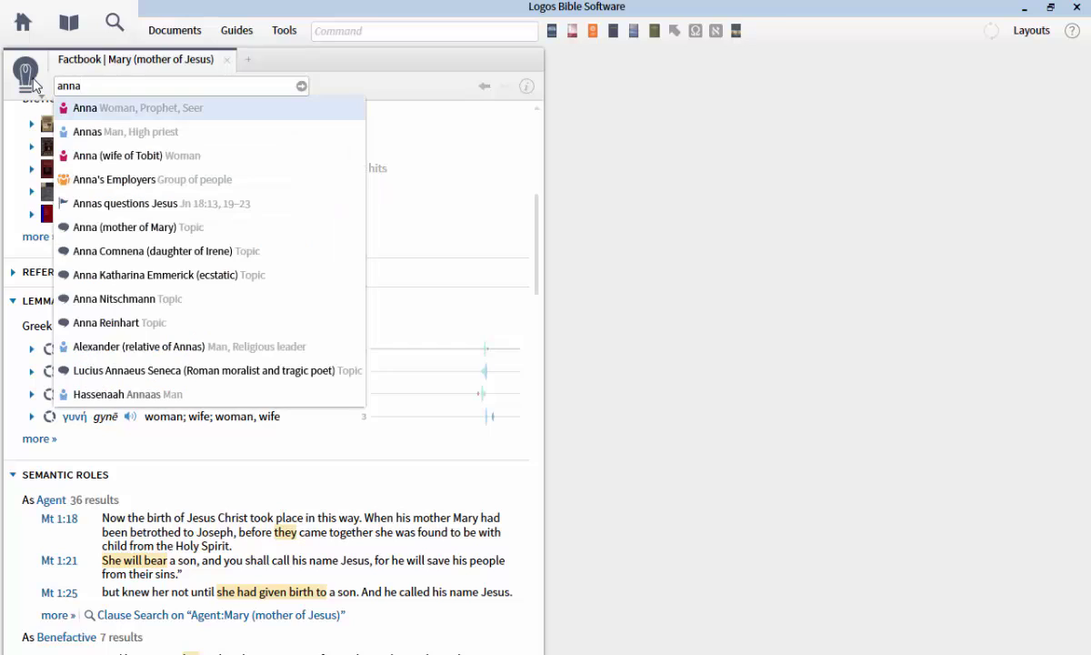
click(130, 109)
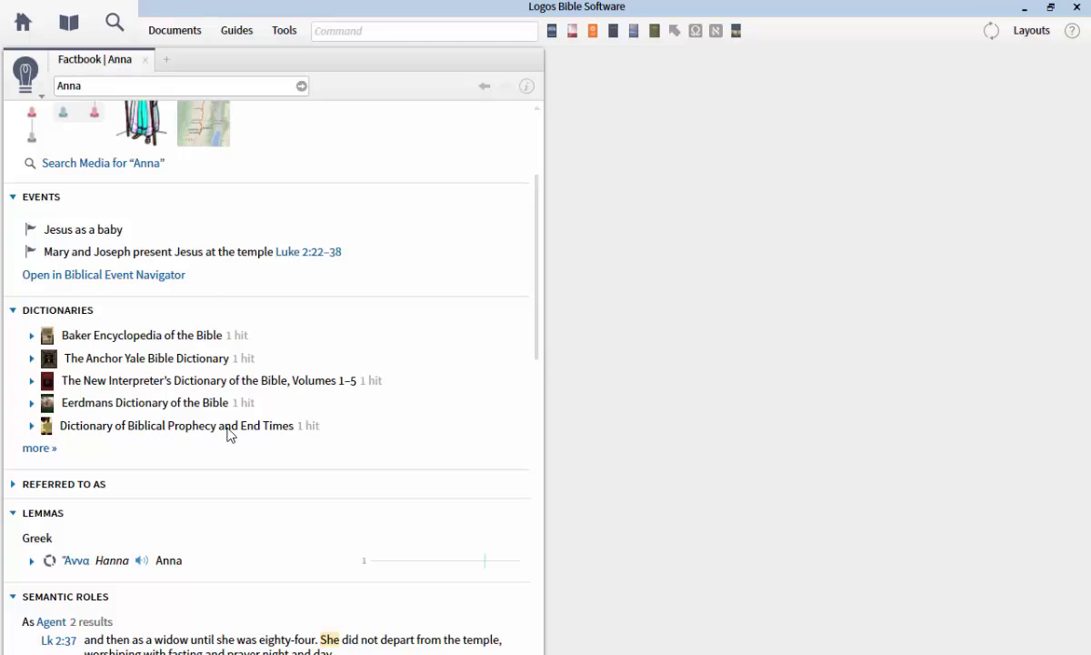
scroll(219, 372, up, 2)
scroll(159, 293, down, 3)
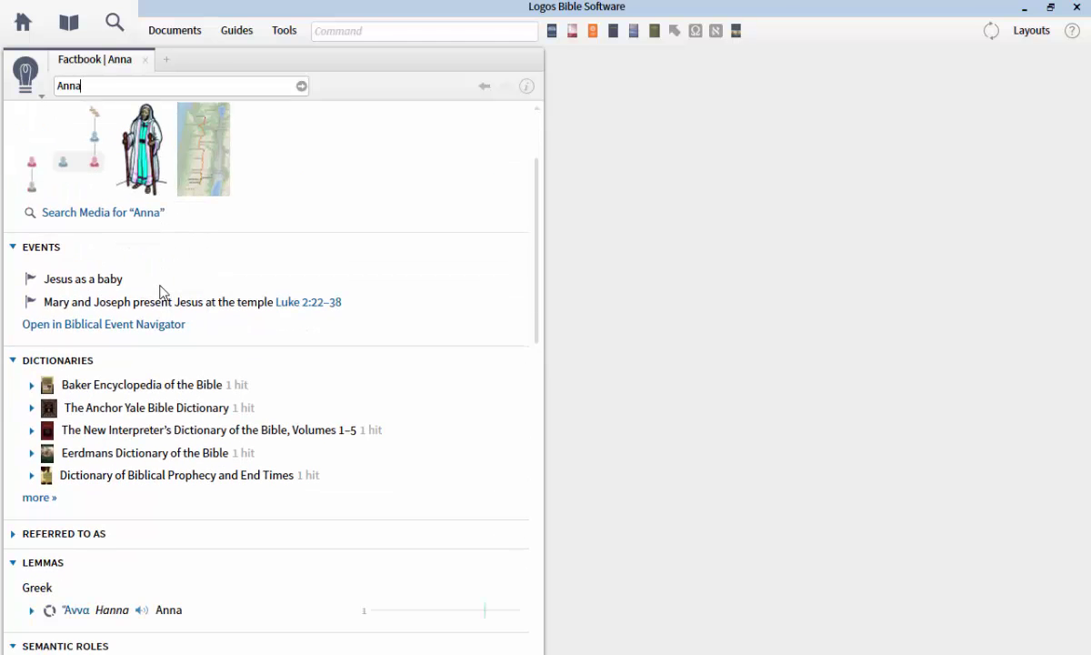
scroll(105, 230, down, 3)
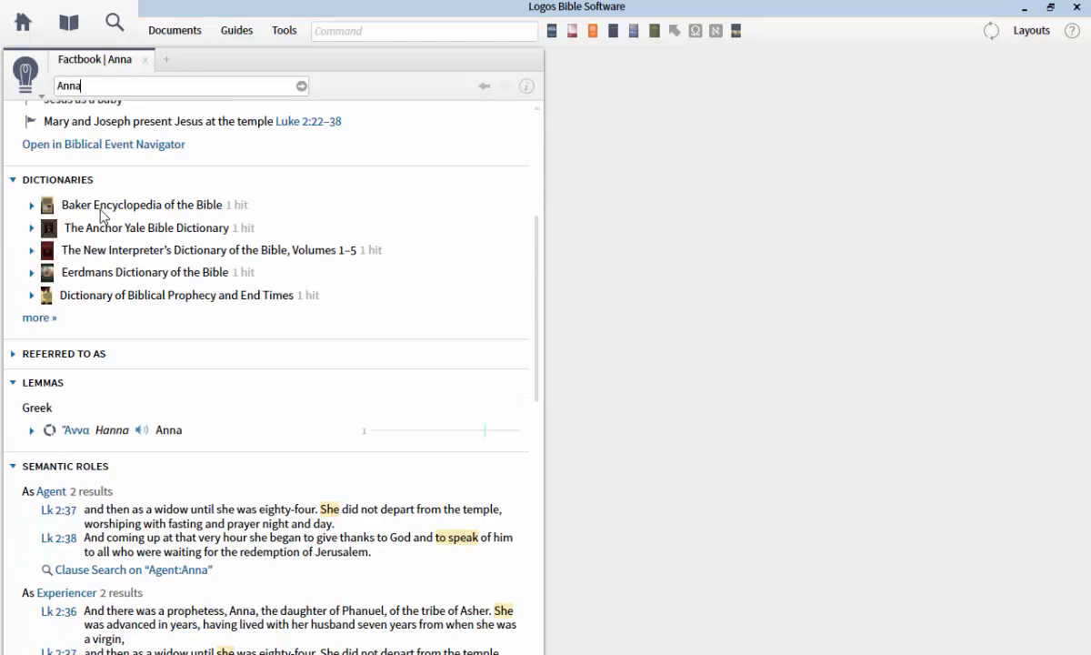
scroll(102, 215, down, 1)
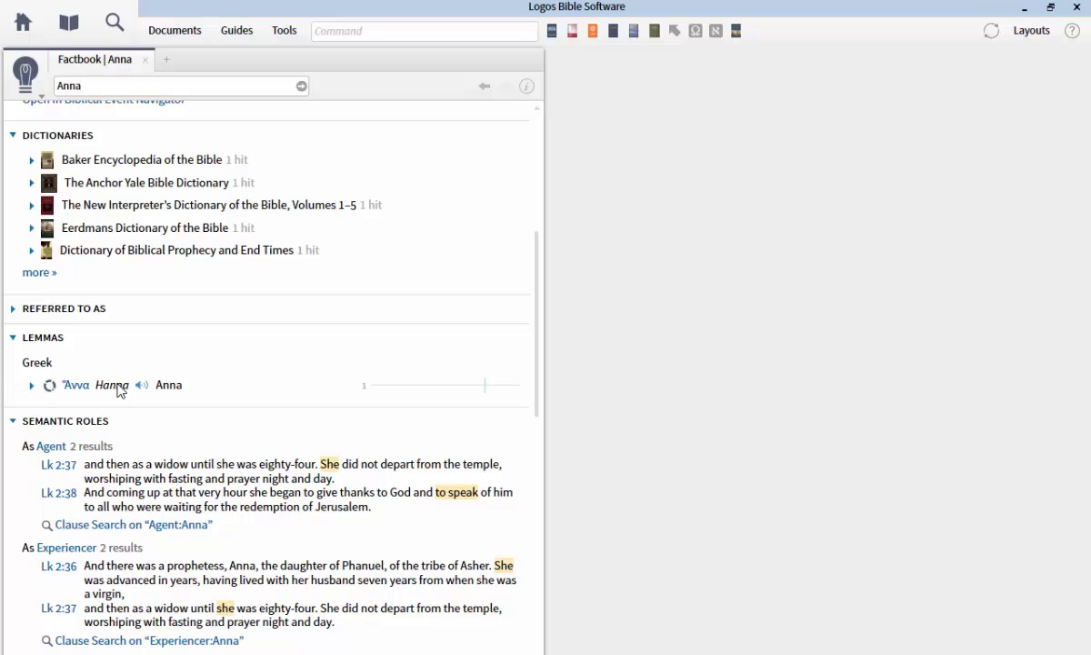
scroll(117, 382, down, 1)
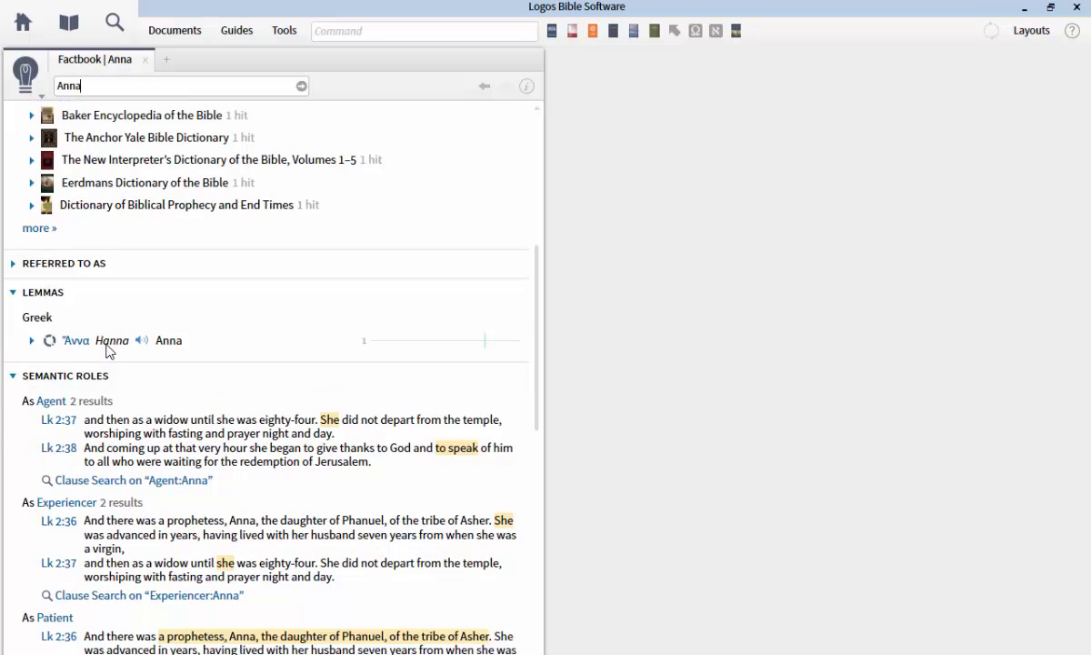
scroll(153, 346, down, 1)
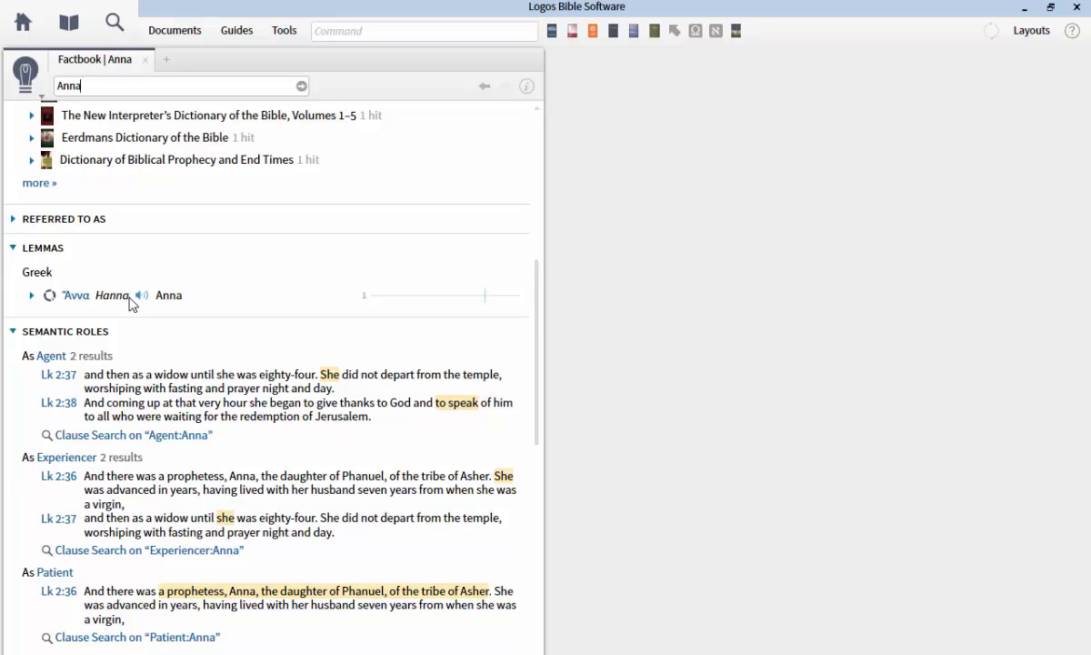
Close the Factbook entry on Anna and run a Passage Guide on Mary's Song of Praise: The Magnificat, Luke 1:46–56
click(145, 60)
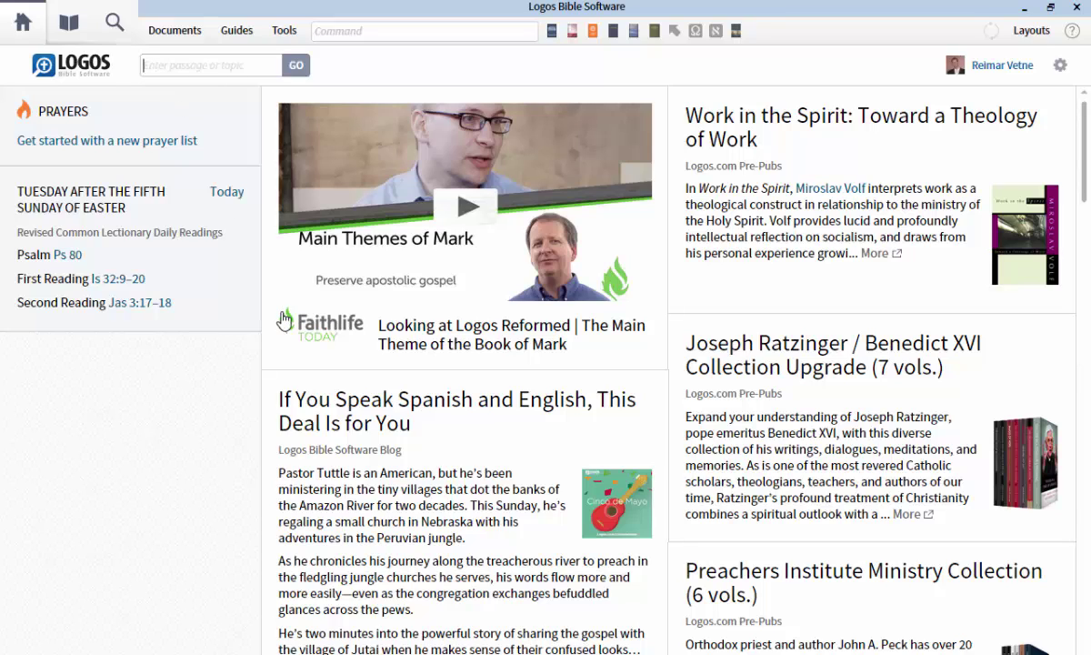
click(287, 31)
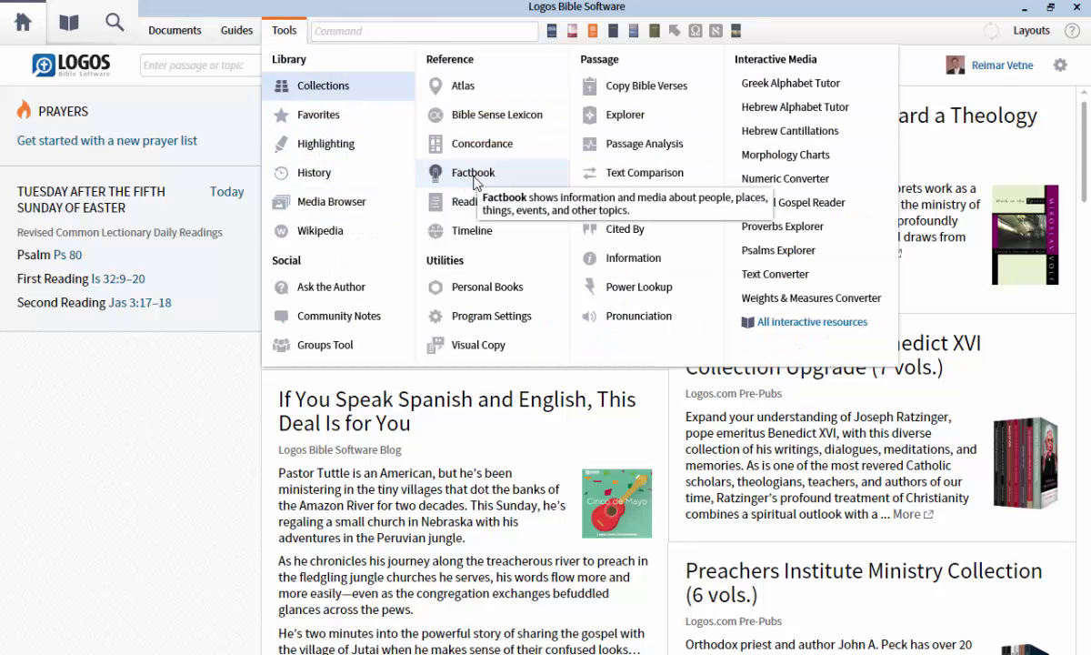
click(240, 37)
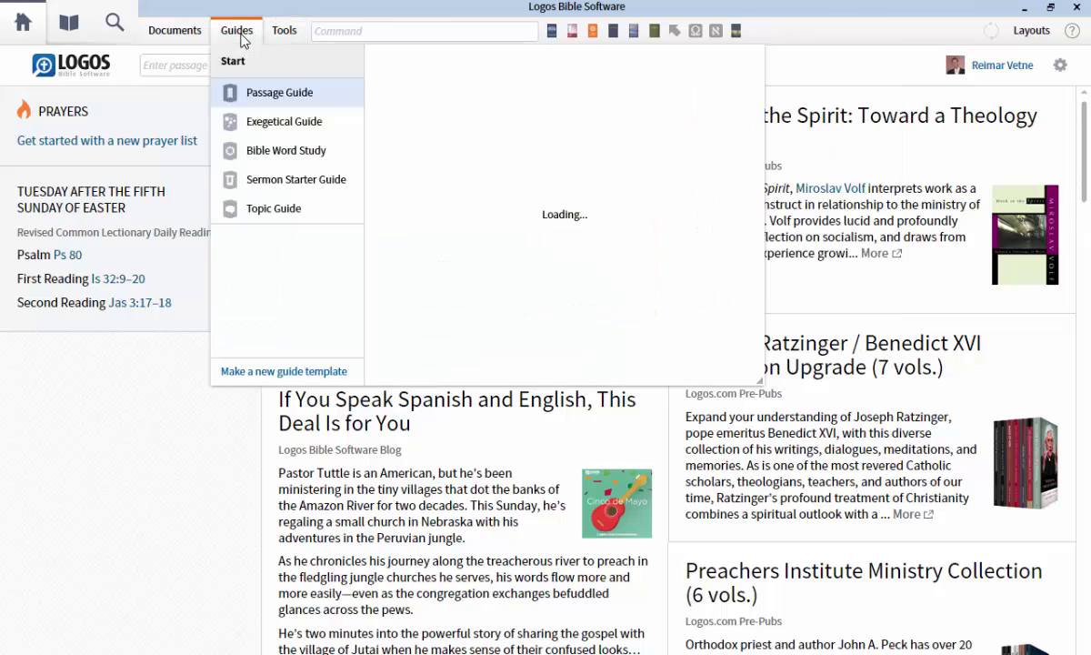
click(260, 92)
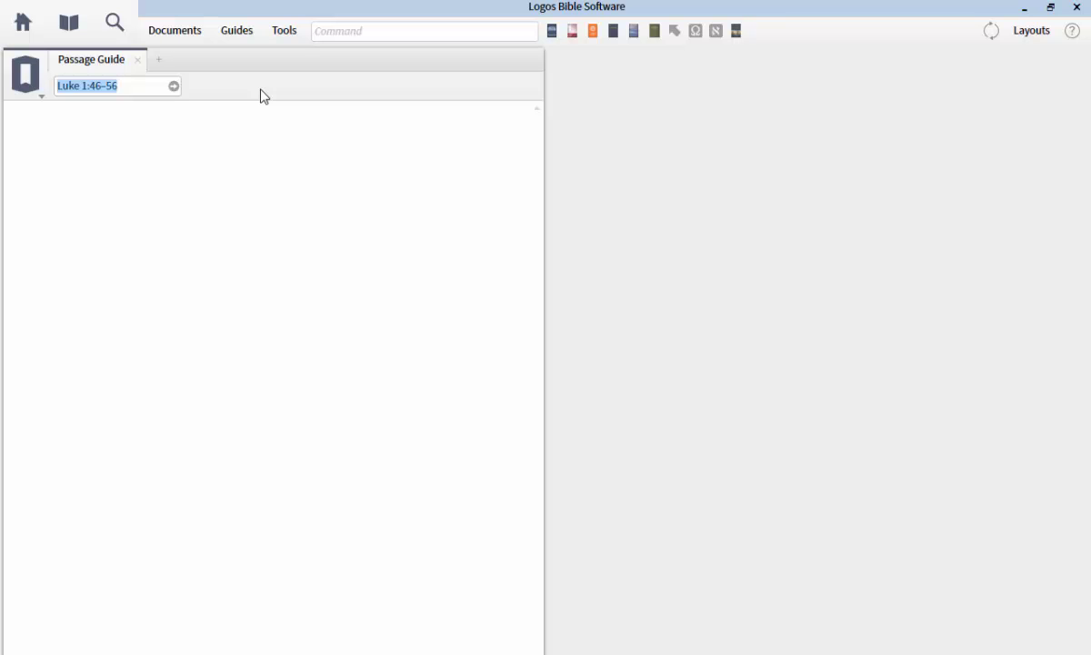
key(End)
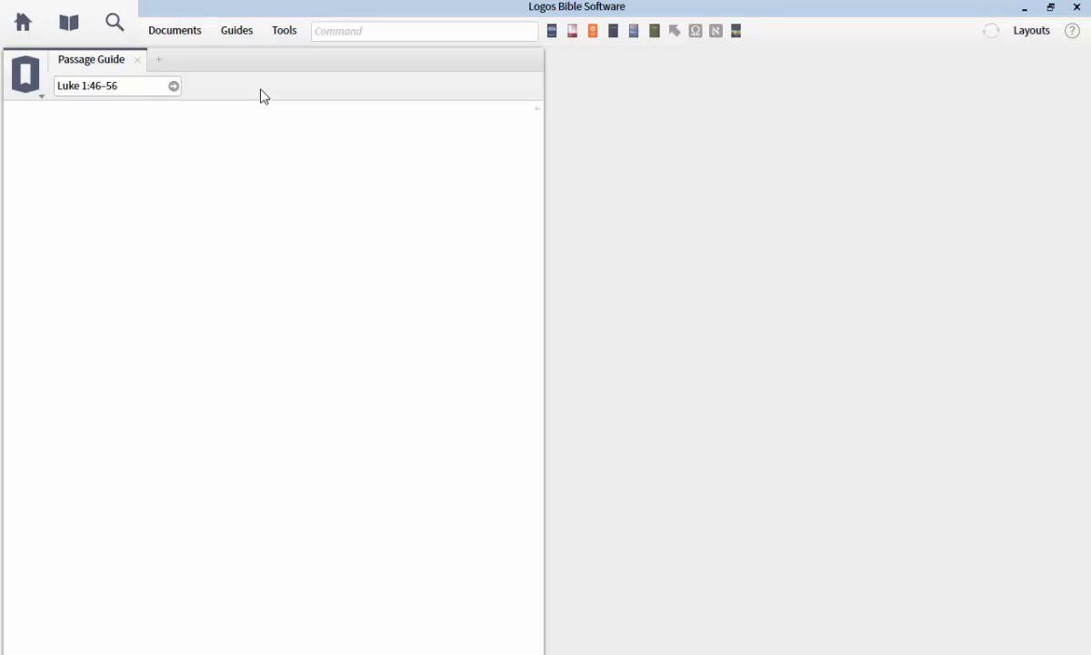
click(127, 86)
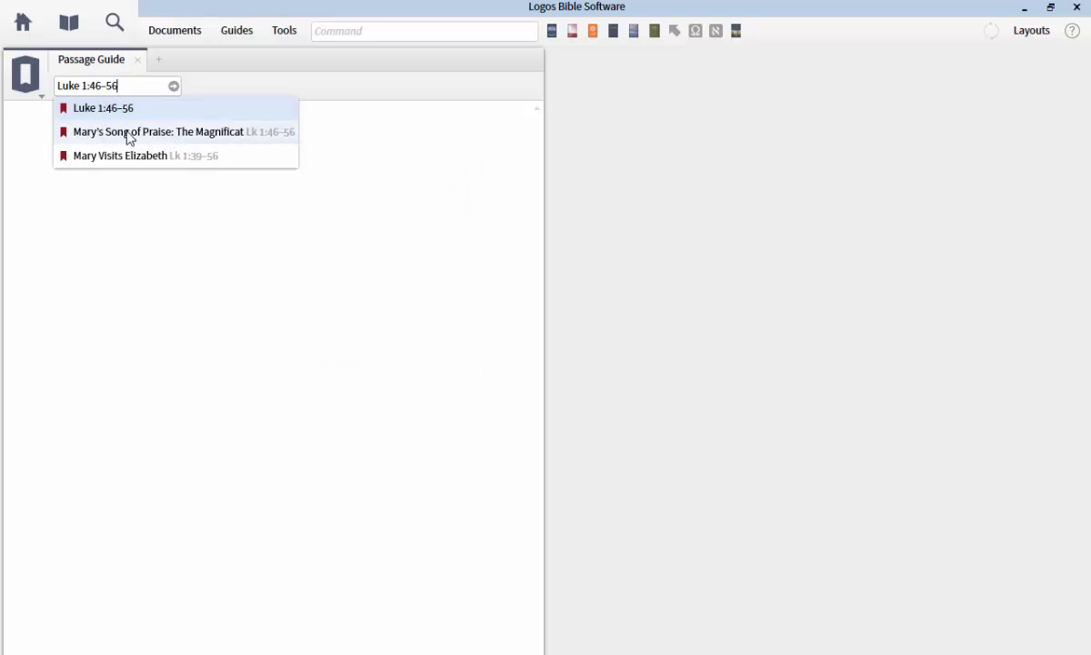
mouse_move(136, 140)
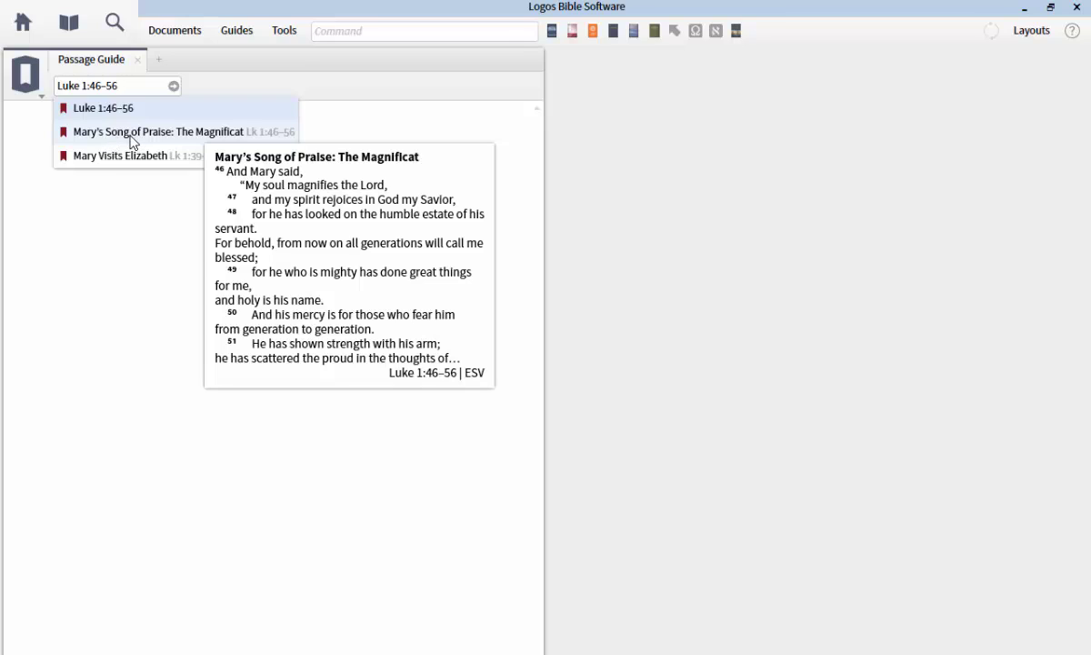
click(138, 142)
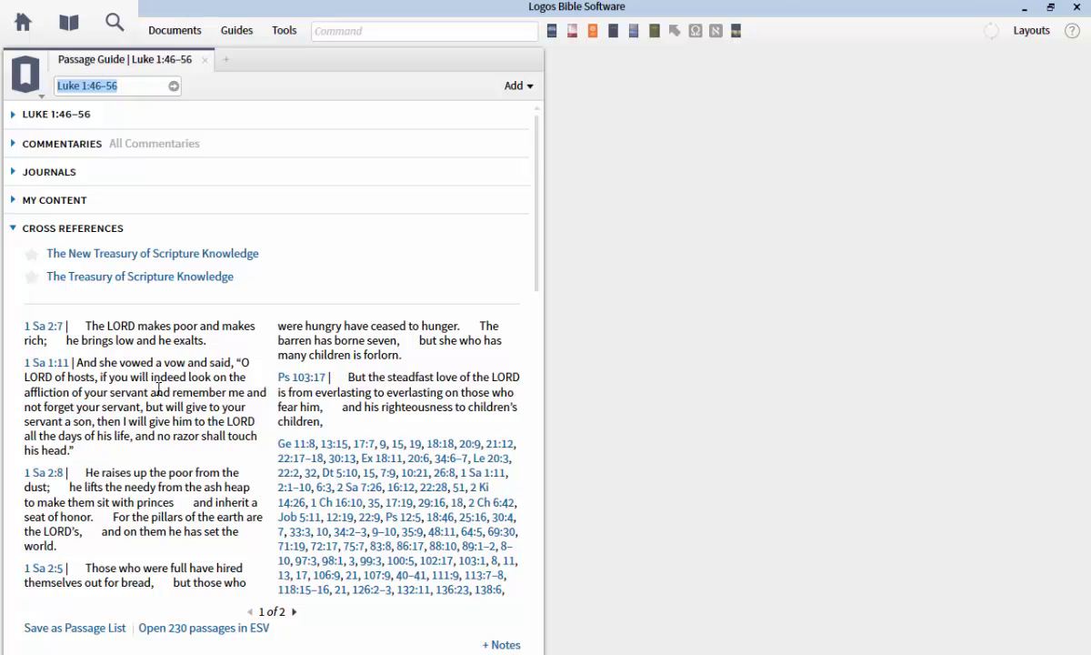
Review both pages of cross references for the Magnificat and close the Passage Guide
scroll(158, 389, down, 2)
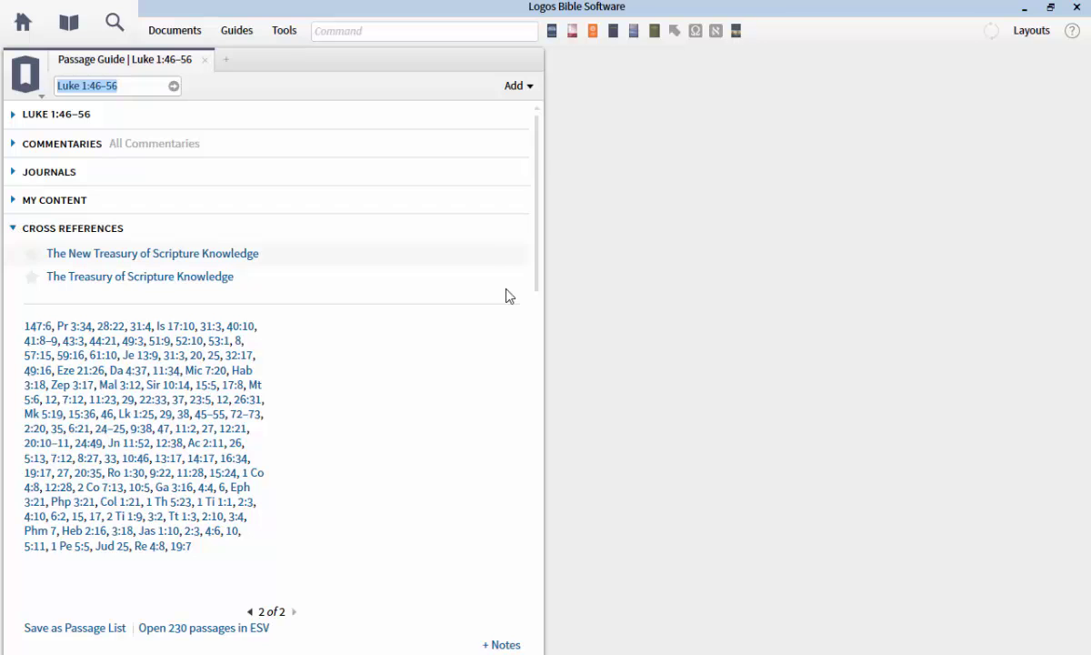
scroll(537, 273, down, 2)
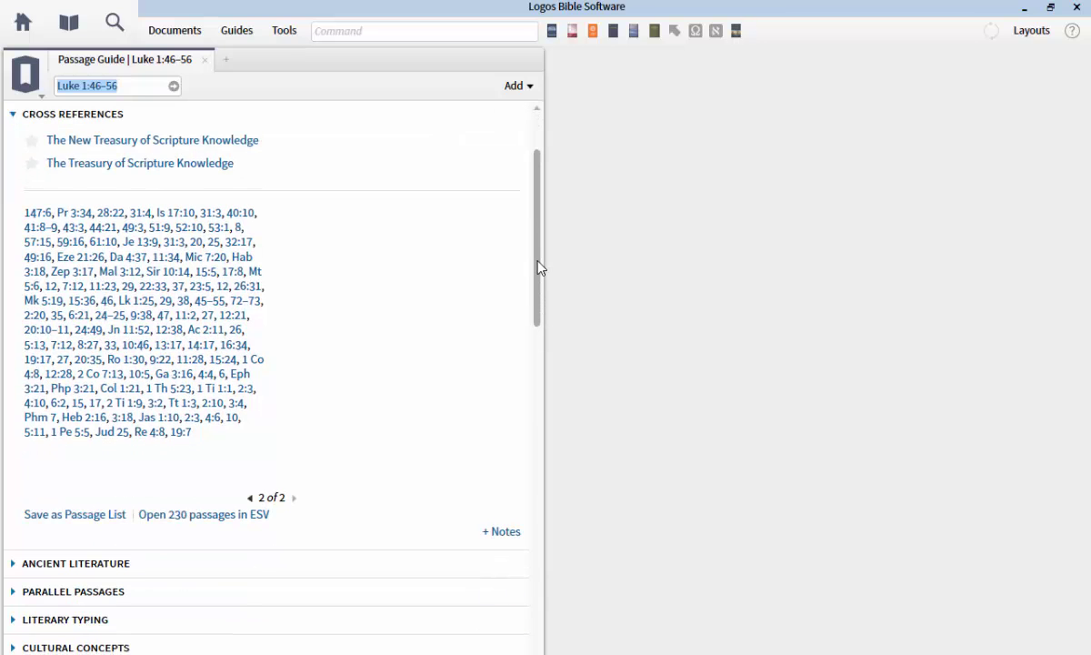
scroll(538, 284, up, 1)
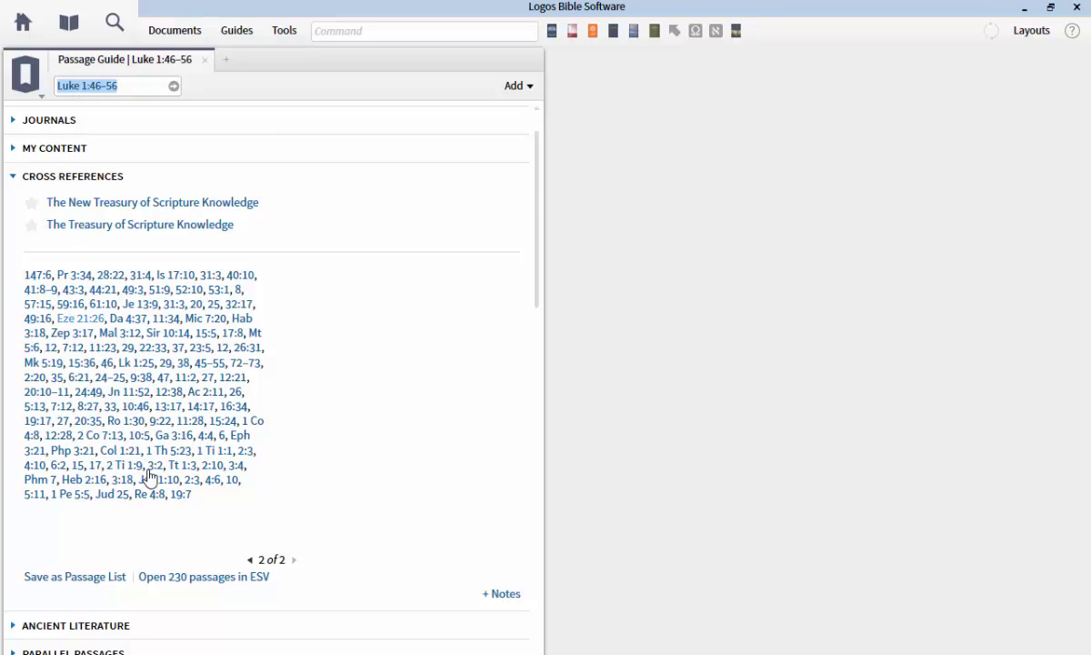
click(14, 179)
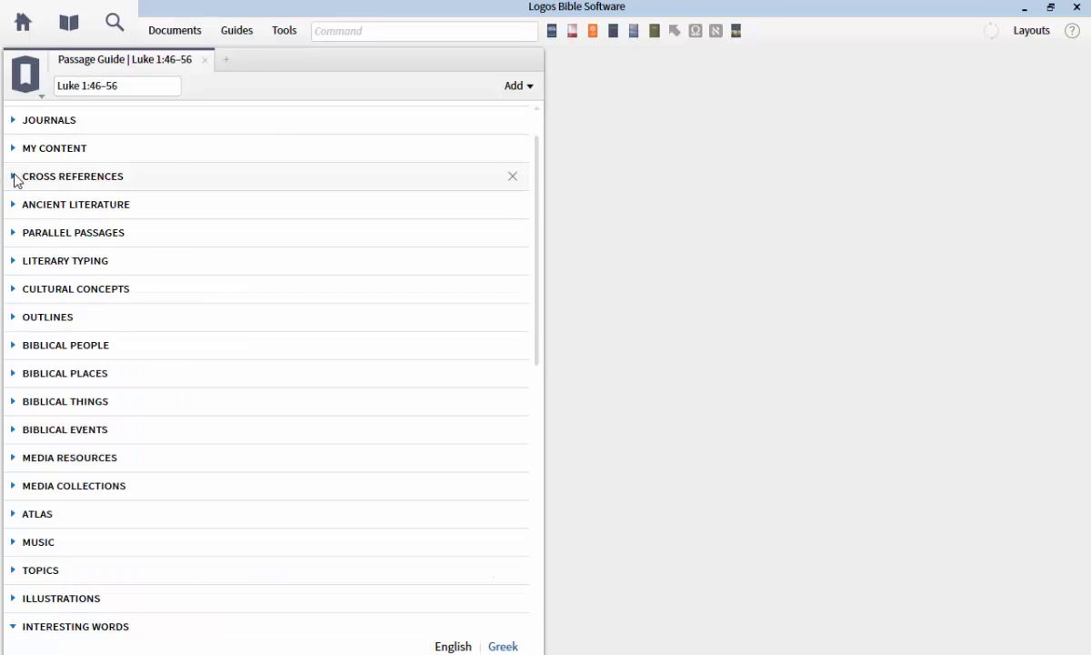
click(14, 177)
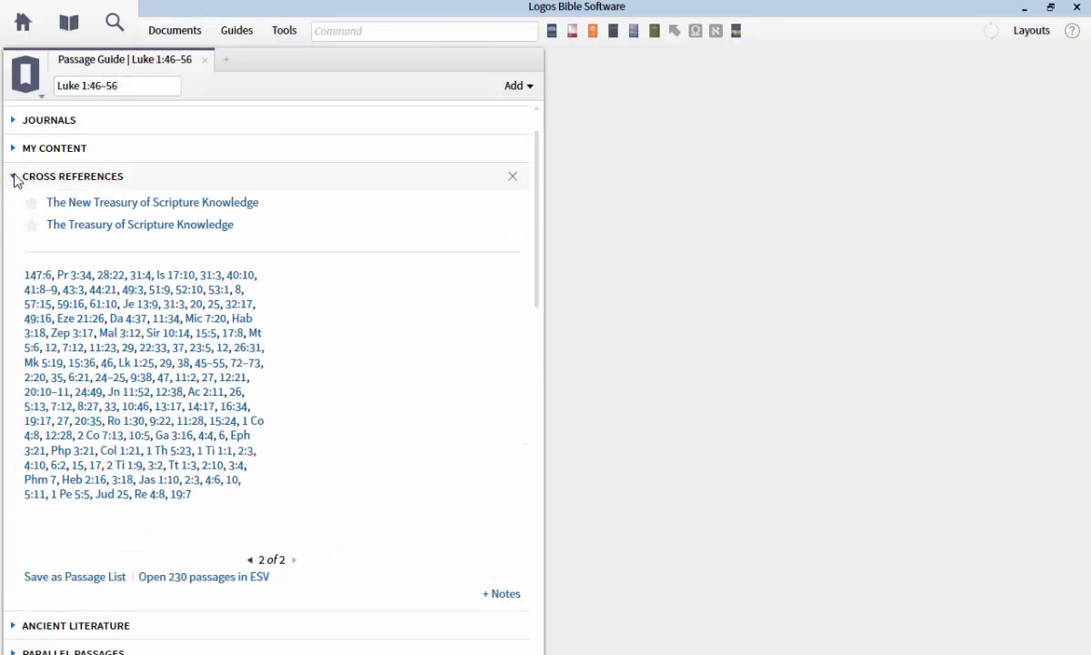
click(116, 203)
click(204, 62)
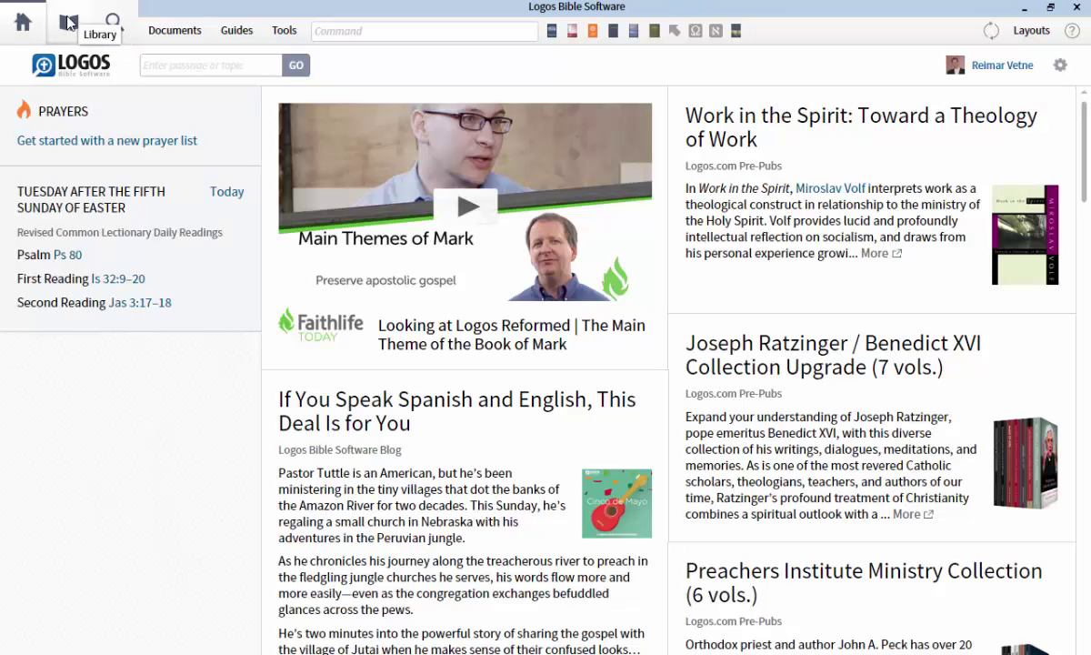
Filter the library with type:harmony and open Old Testament Quotations and Allusions in the New Testament
click(69, 22)
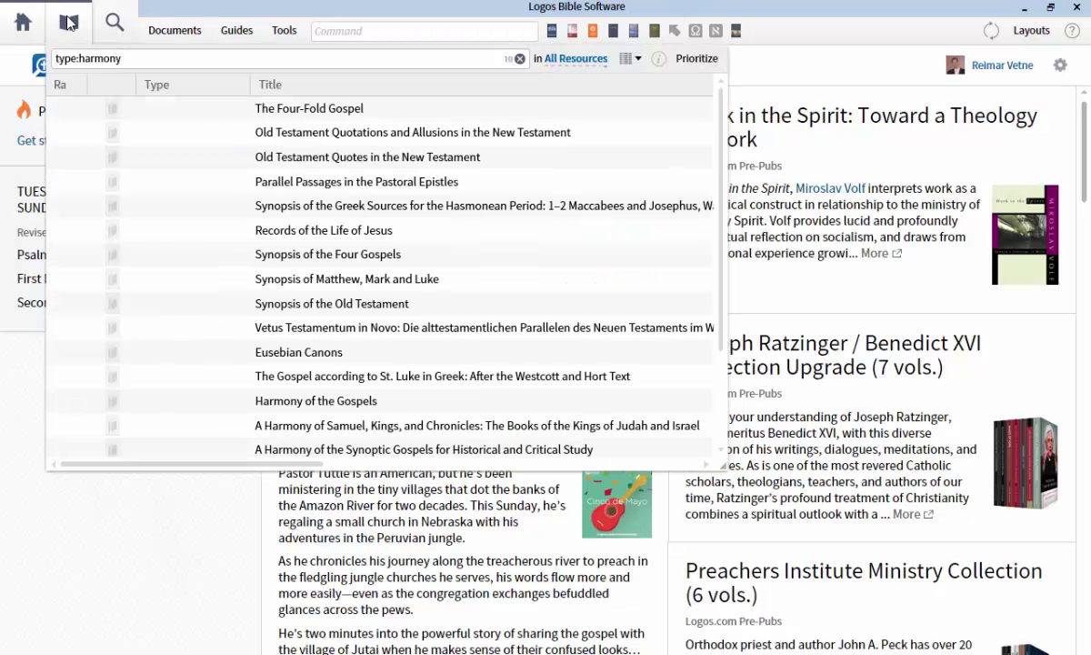
text(t)
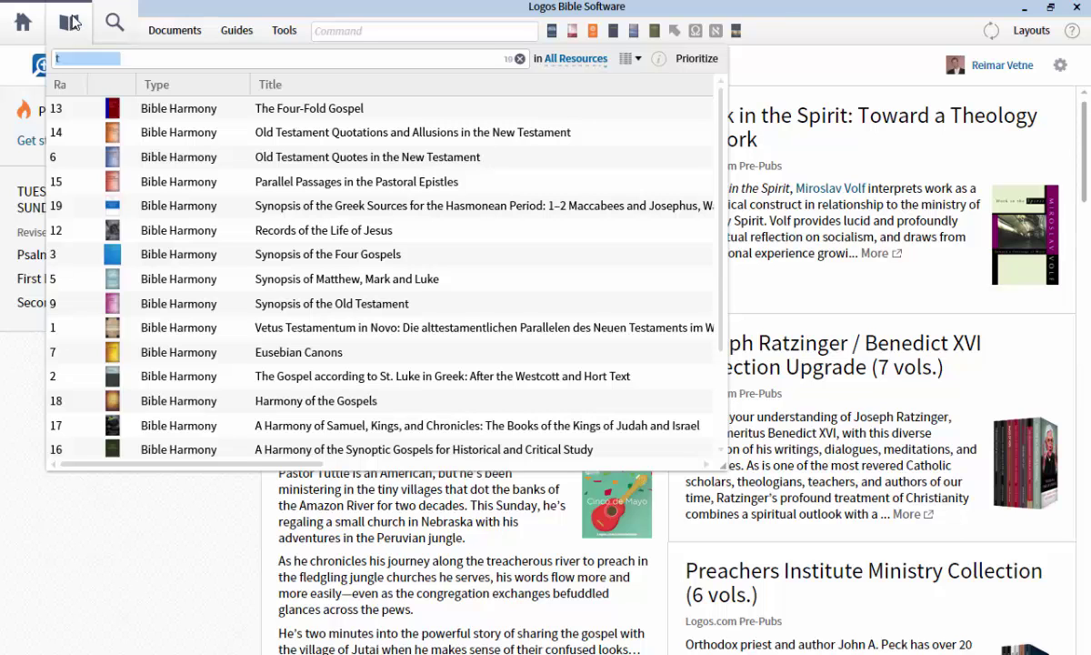
text(ype:harmony)
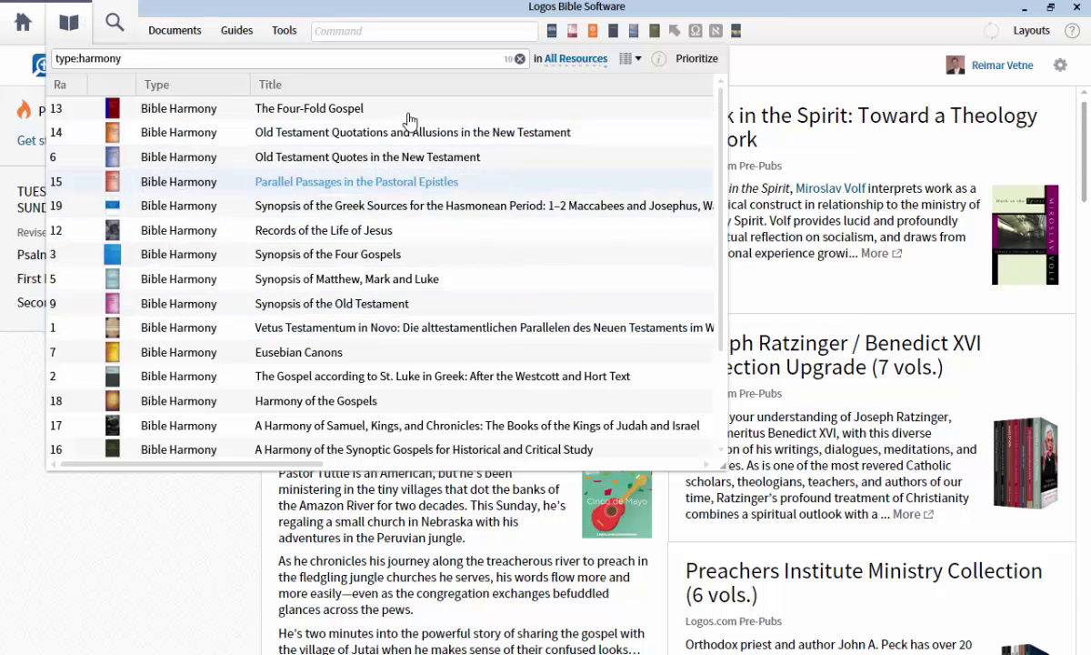
mouse_move(405, 141)
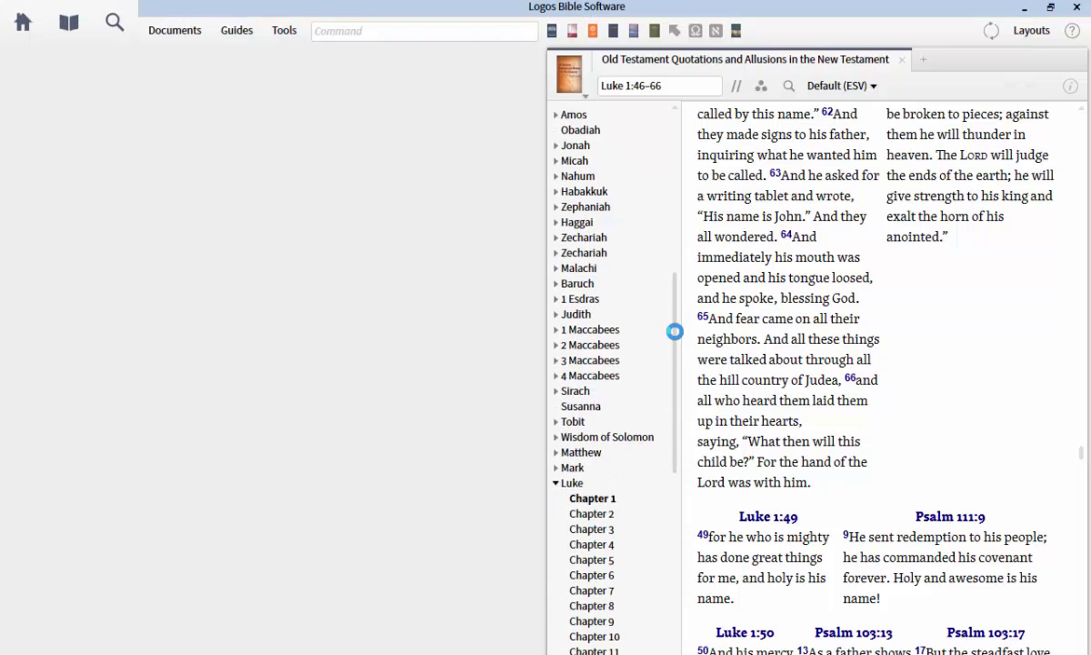
Examine Luke's chapters in the harmony's table of contents and check the setting that shows the table of contents
drag(675, 332, 675, 412)
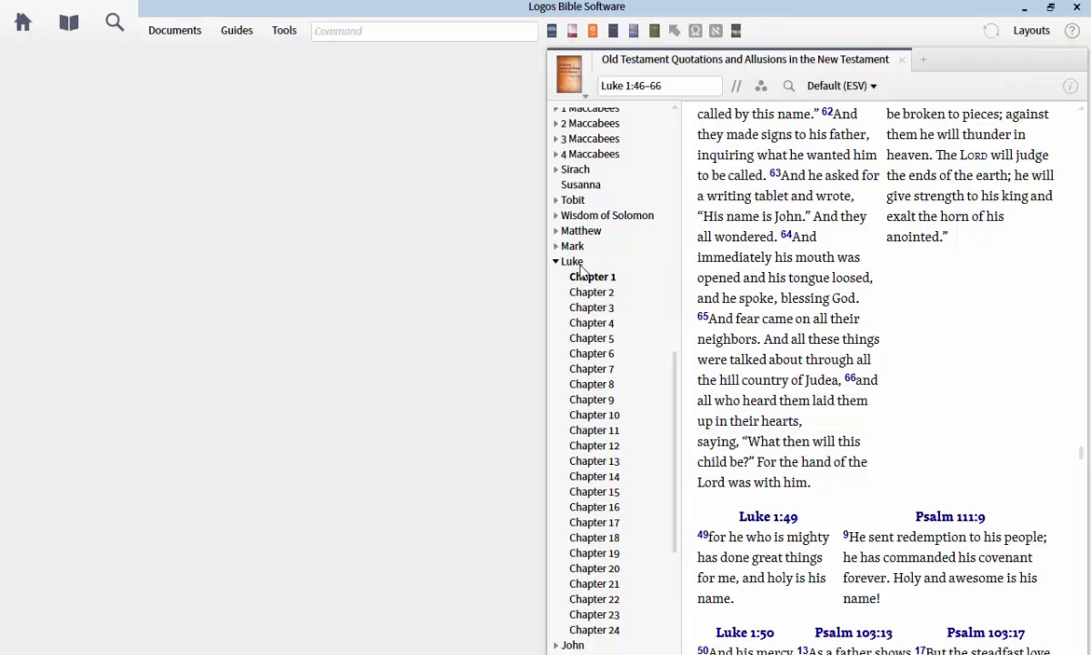
click(570, 79)
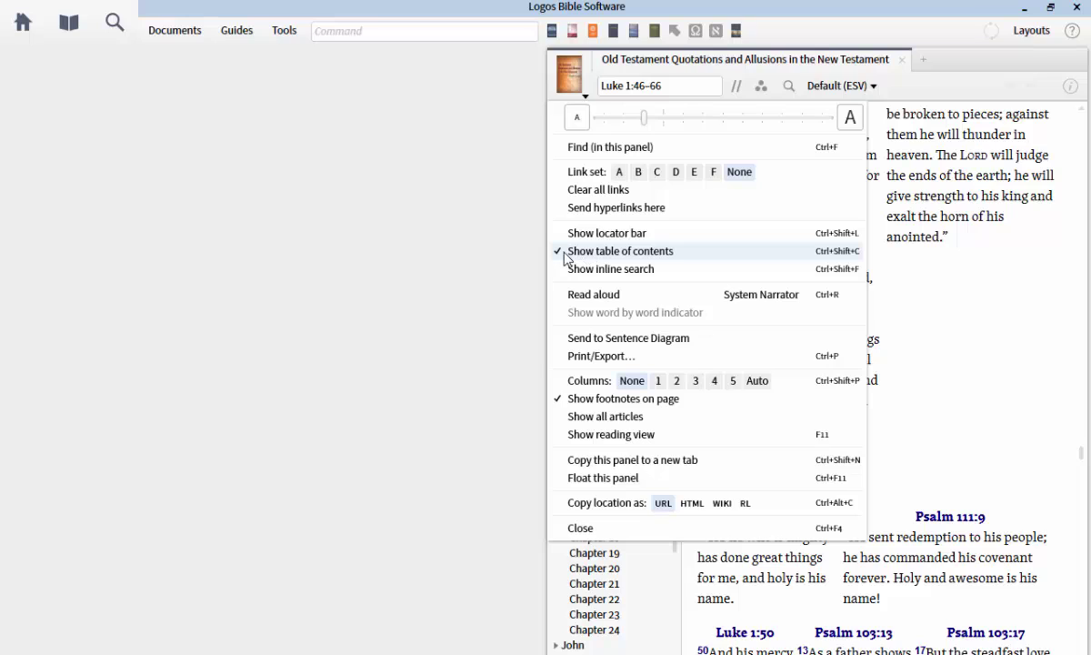
click(574, 89)
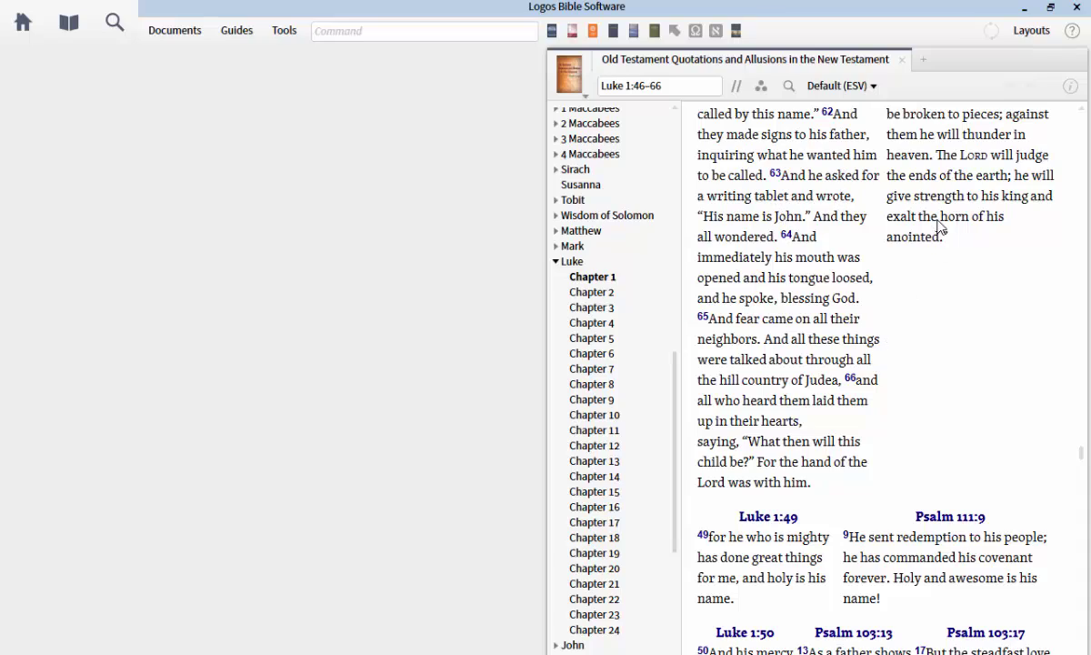
Compare Luke 1:46–66 with Hannah's prayer in 1 Samuel 2:1–10, and read the Old Testament parallels listed from Luke 1:49 onward
scroll(937, 229, up, 2)
scroll(937, 226, up, 10)
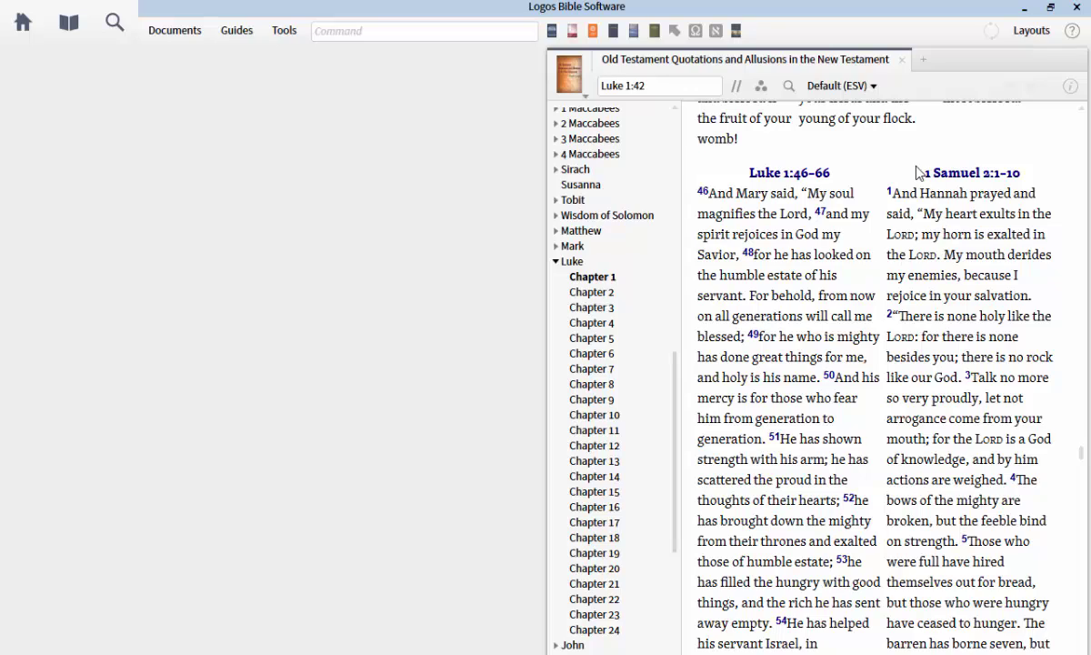
scroll(898, 324, down, 4)
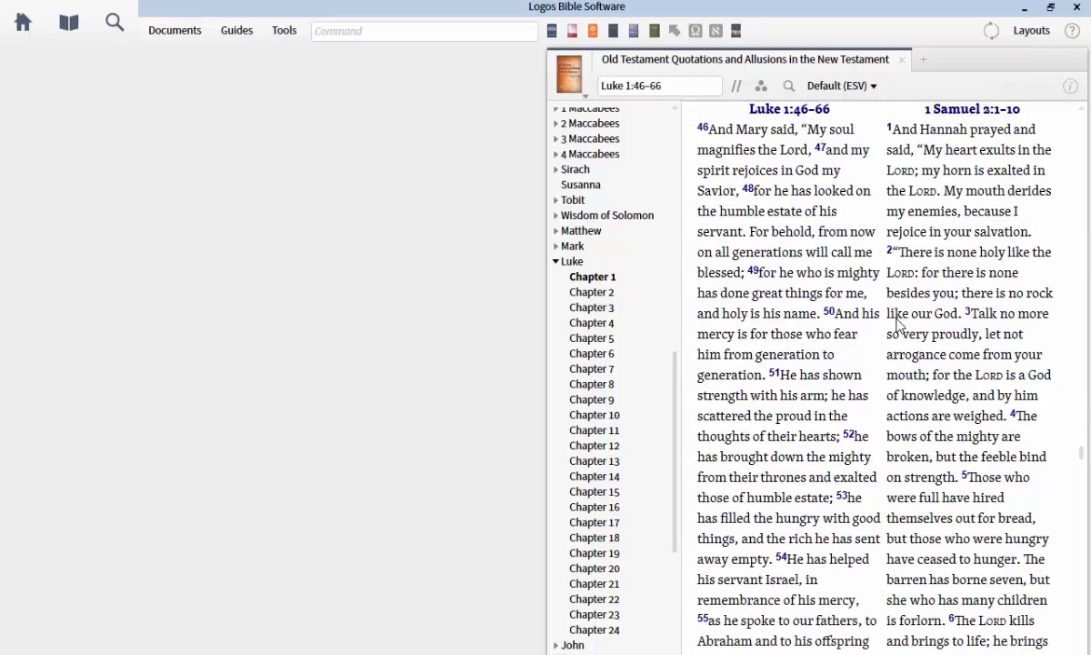
scroll(898, 325, up, 4)
scroll(898, 323, down, 3)
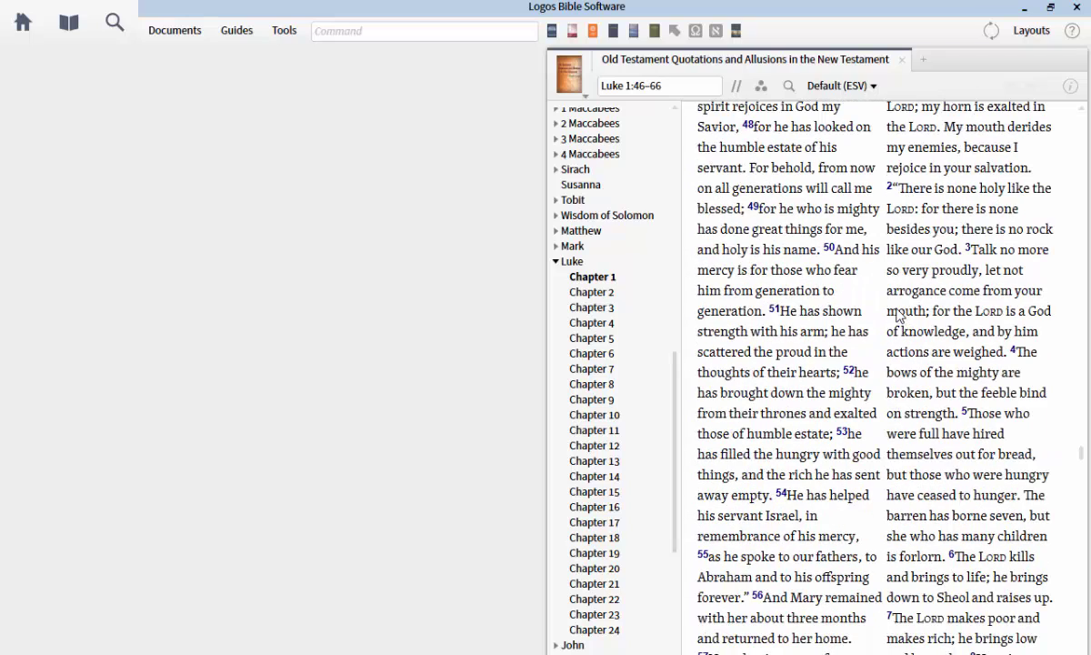
scroll(768, 350, up, 3)
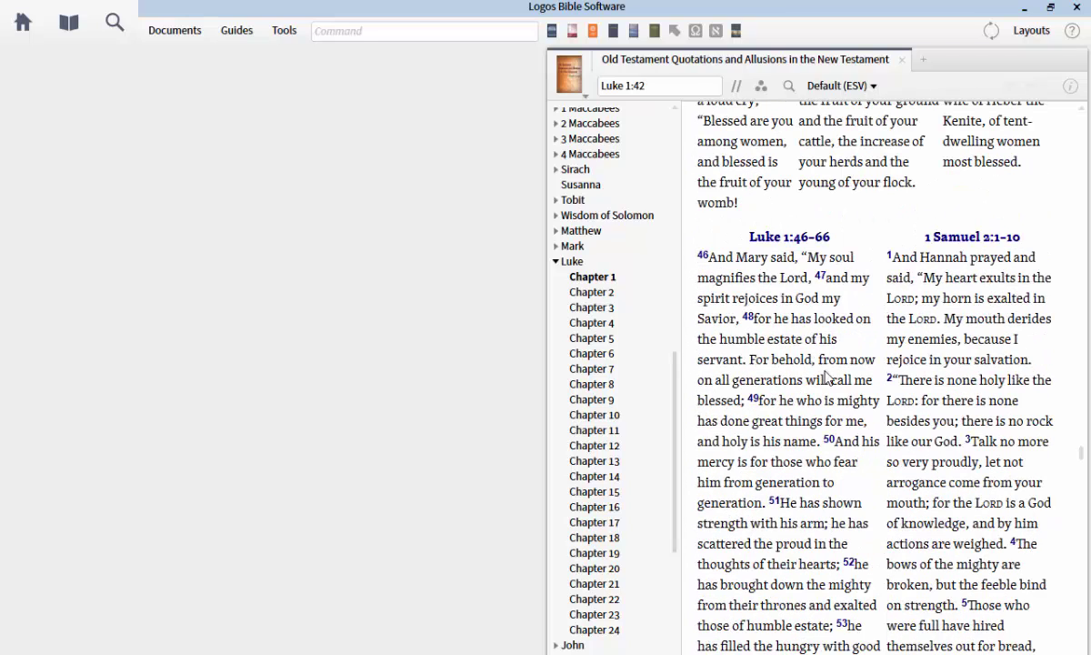
scroll(905, 299, down, 5)
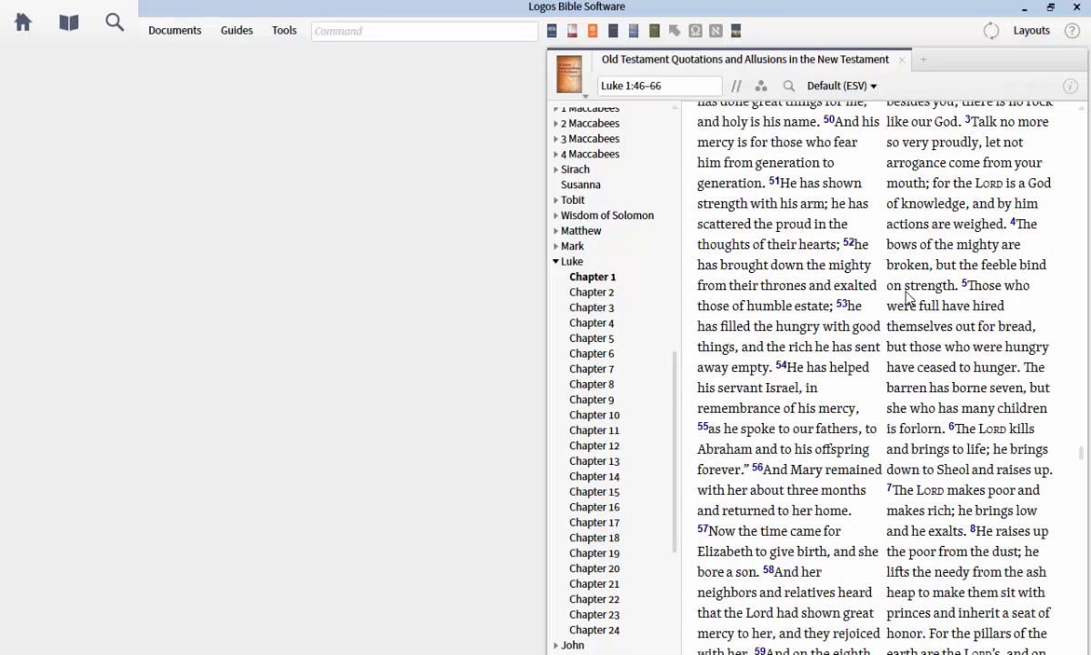
scroll(906, 298, down, 2)
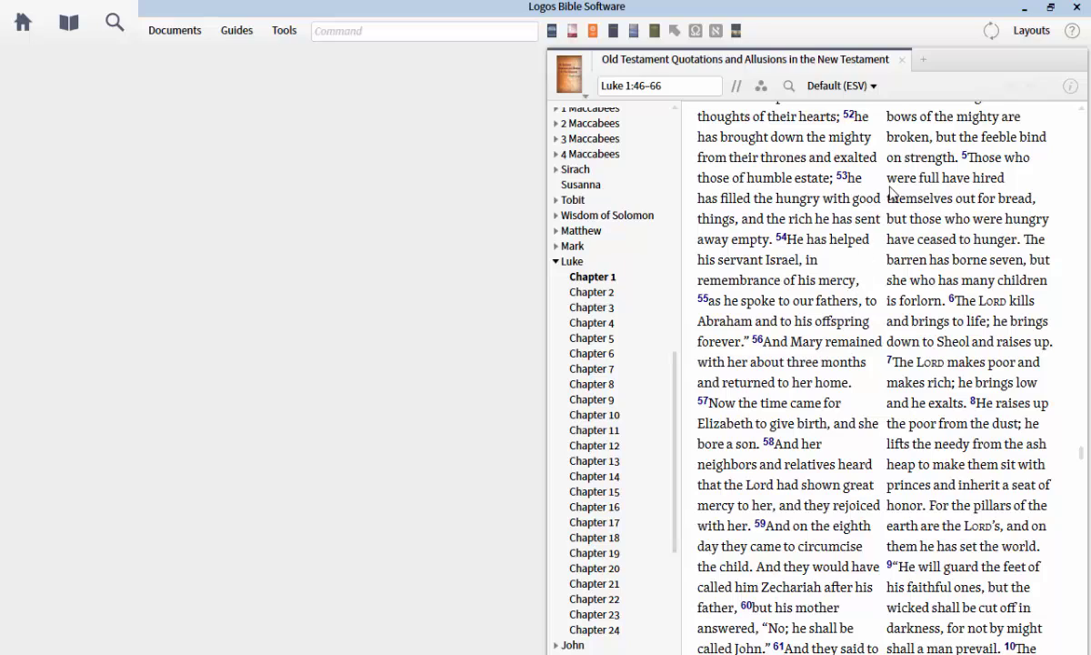
scroll(787, 355, down, 2)
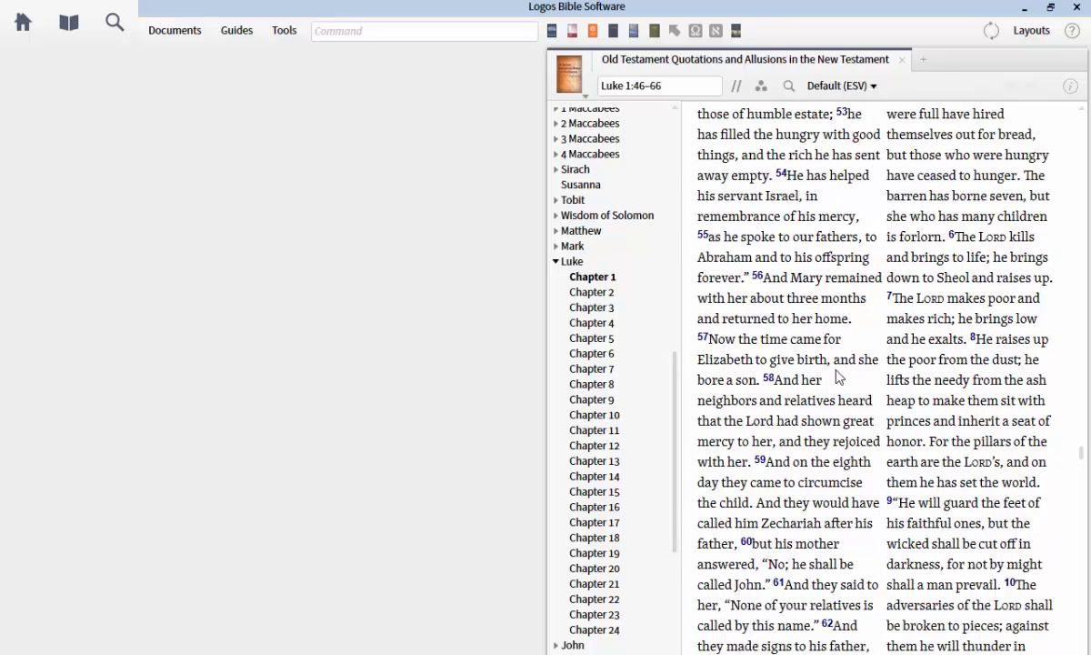
scroll(714, 341, down, 10)
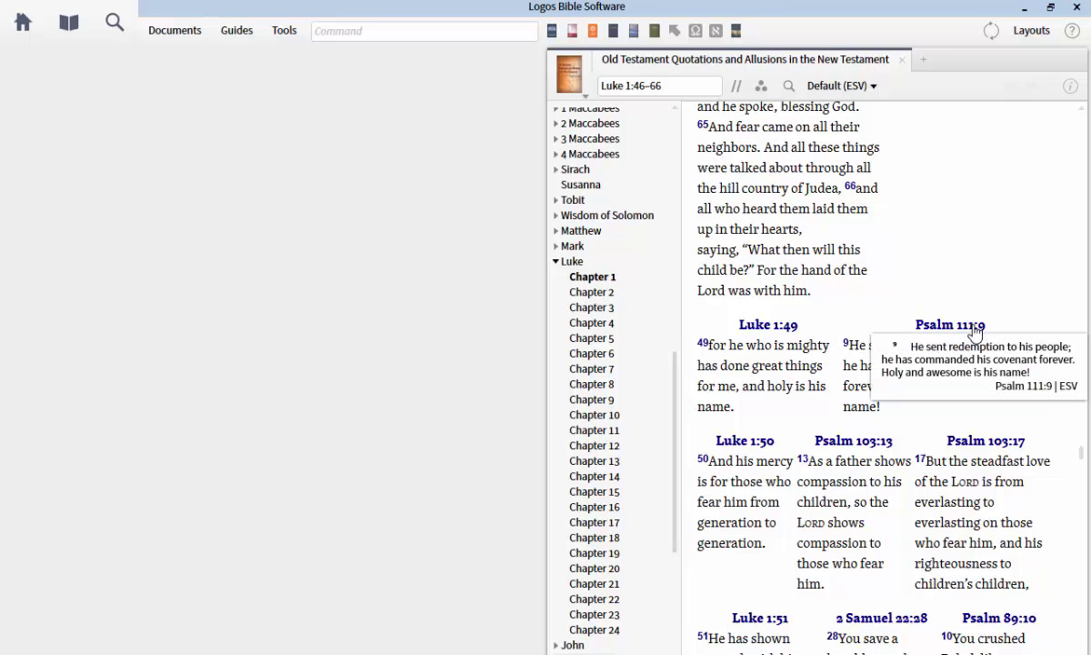
scroll(909, 318, down, 3)
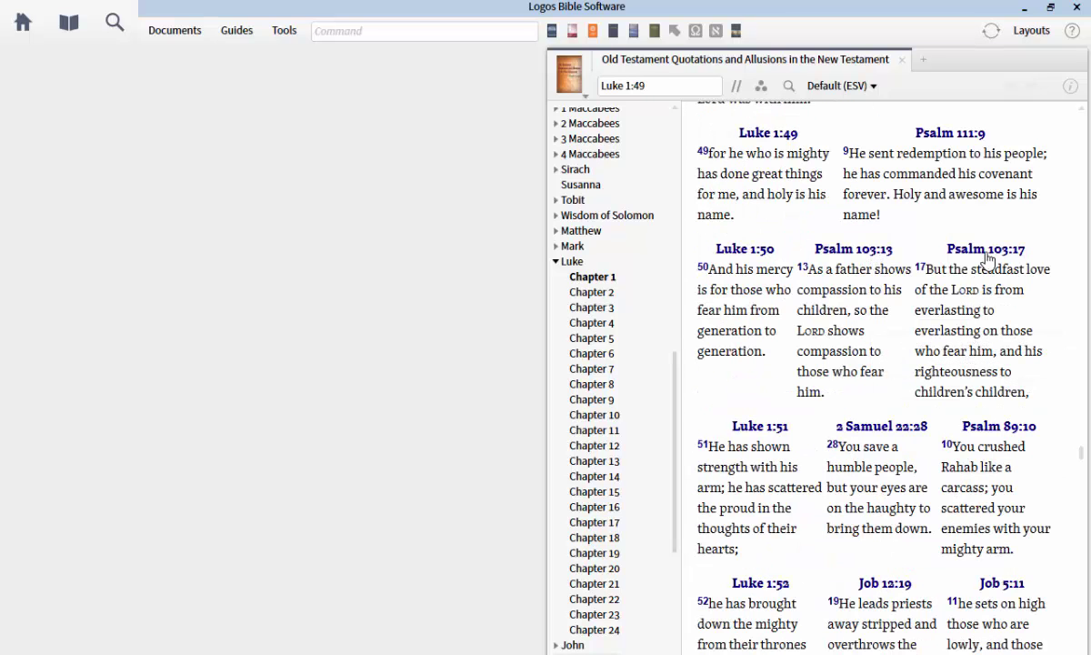
scroll(869, 406, down, 1)
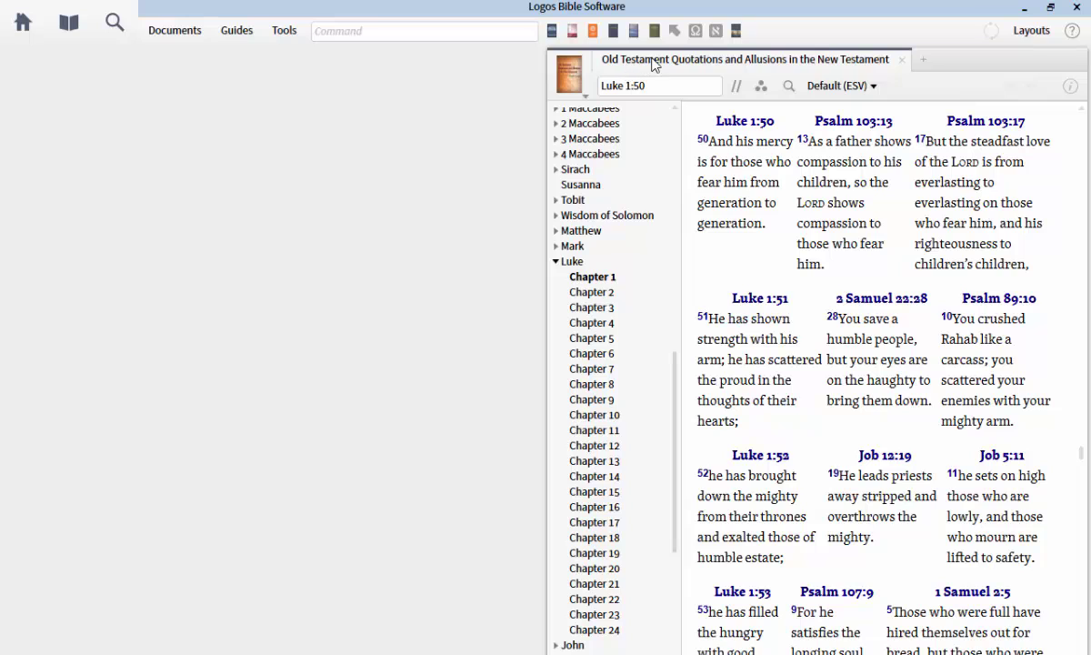
Close the harmony, open the Commentary on the New Testament Use of the Old Testament, and select the second editor's name on its title page
mouse_move(656, 64)
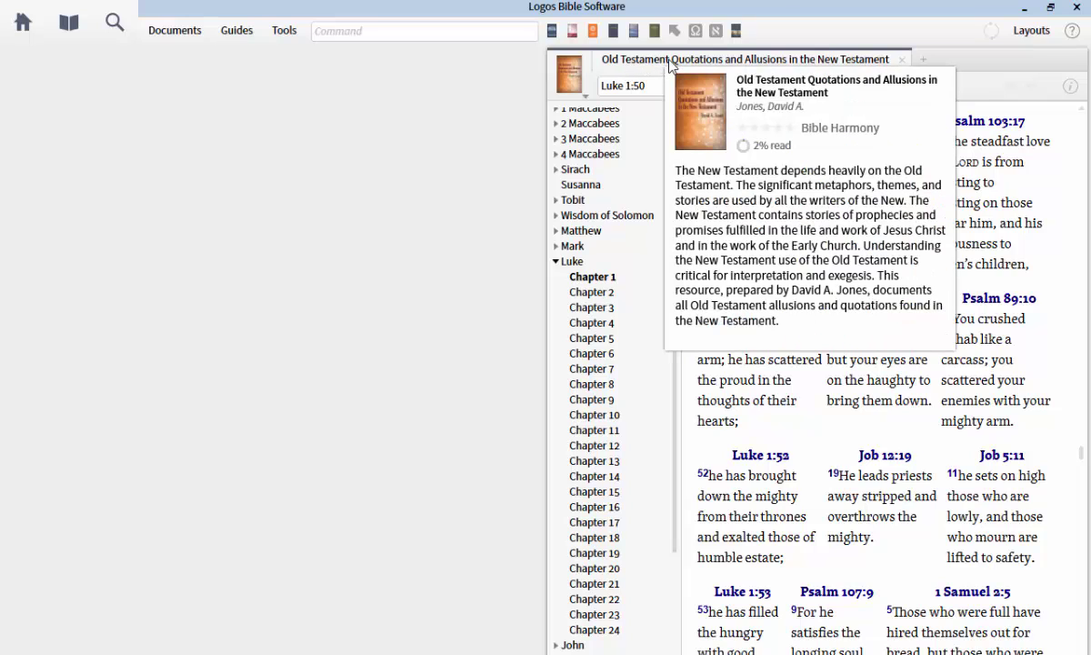
click(904, 63)
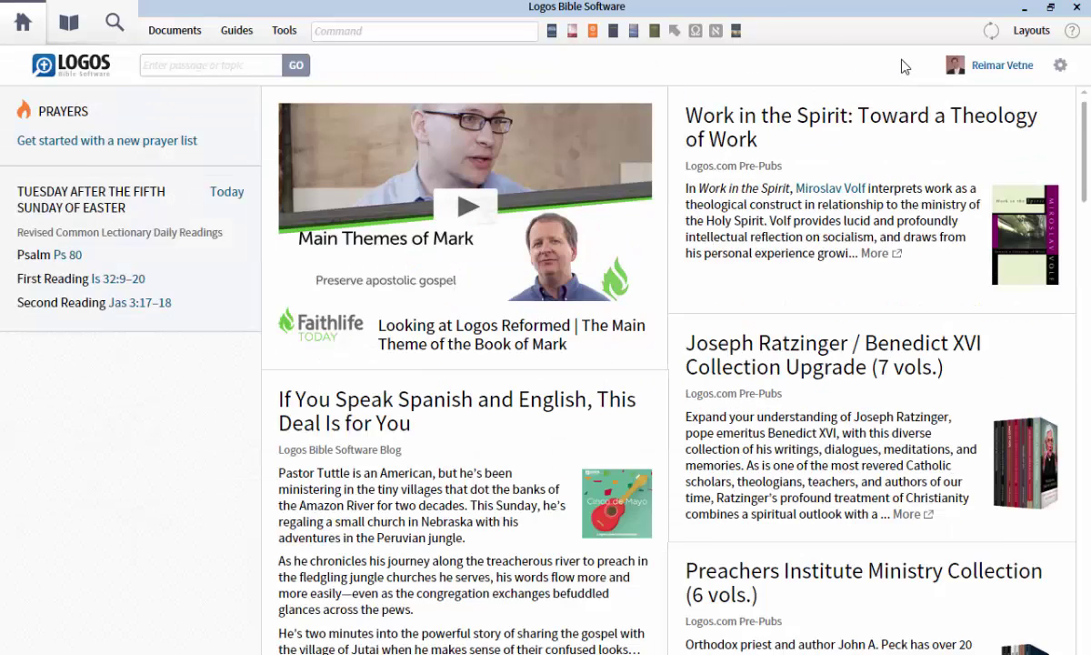
click(736, 34)
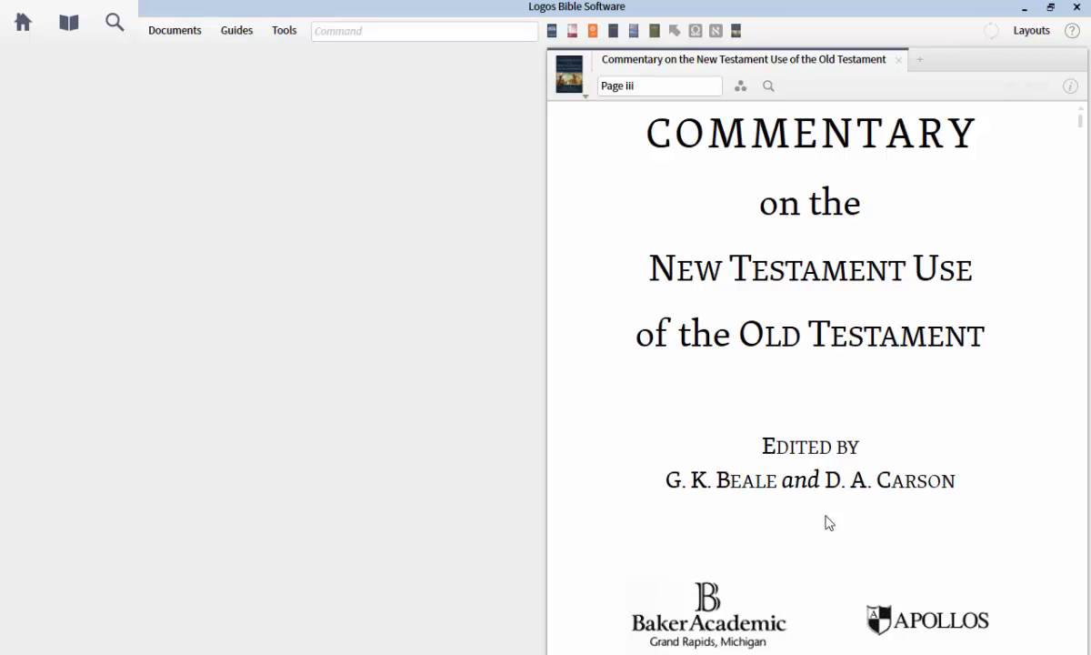
drag(962, 483, 828, 483)
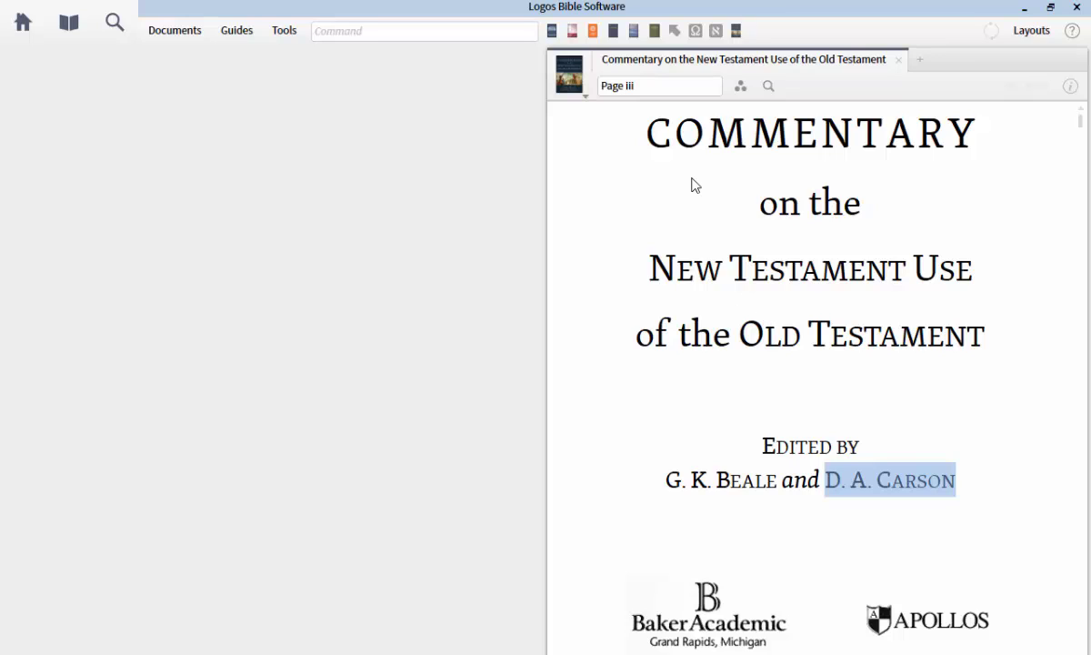
Go to Luke 1:46 in the commentary and read its notes on Old Testament parallels through Luke 1:51
click(640, 89)
text(luke 1:46)
key(Return)
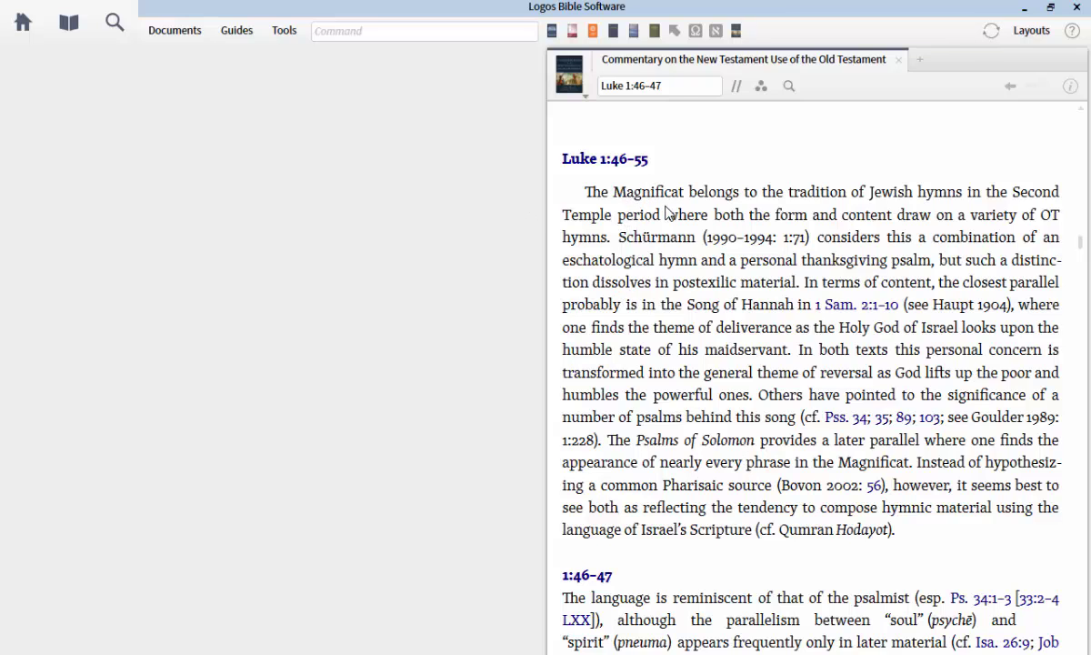
scroll(669, 212, down, 1)
scroll(669, 212, down, 3)
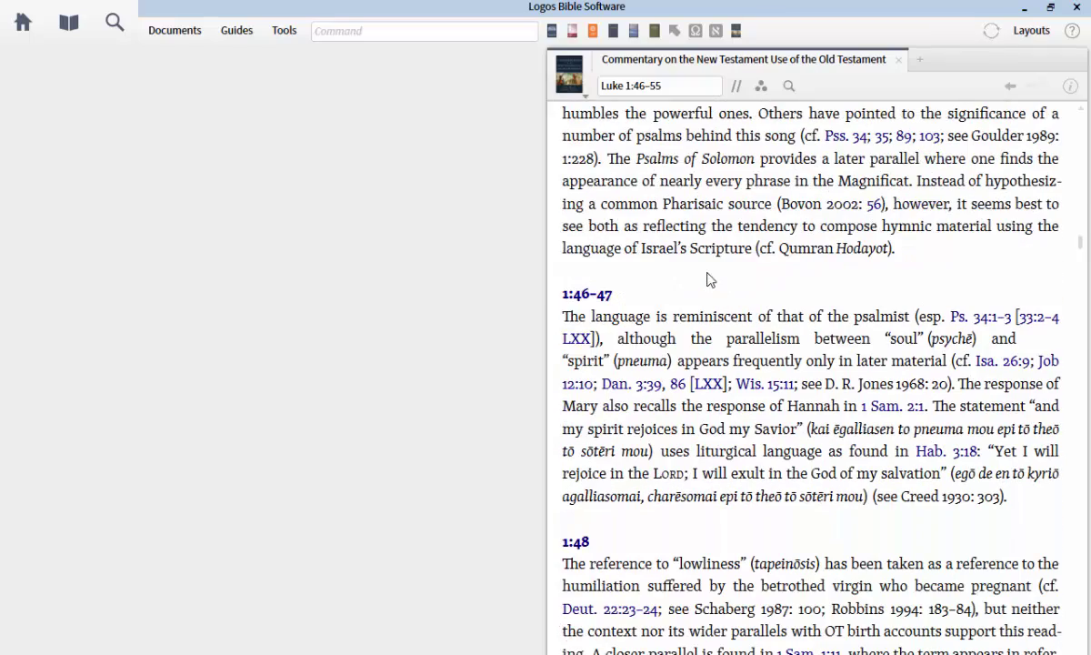
scroll(718, 211, down, 6)
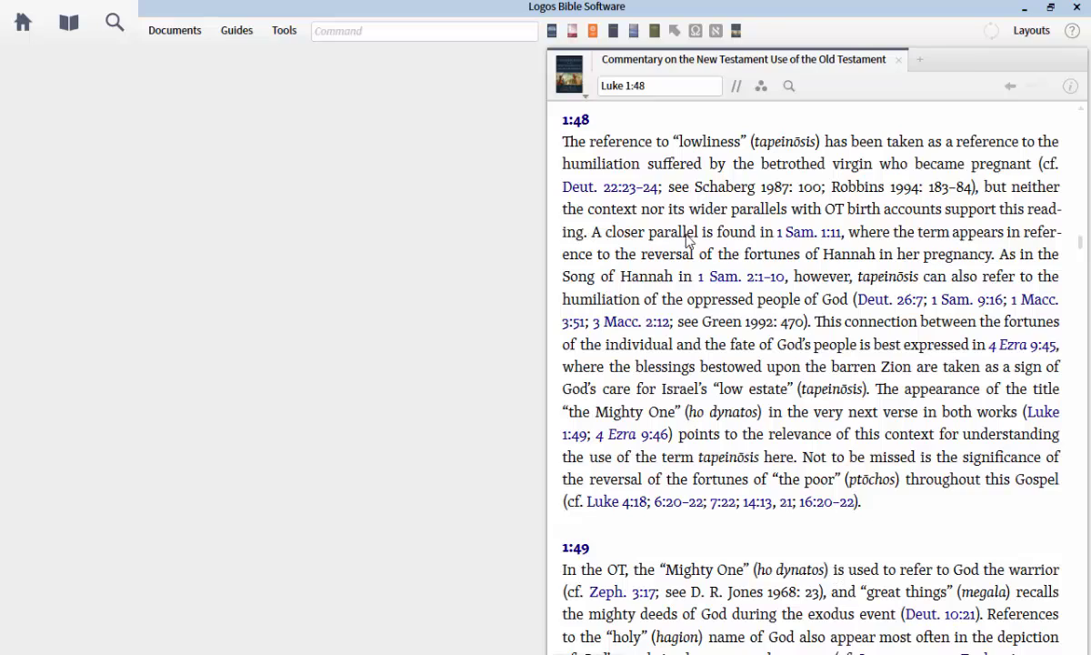
scroll(721, 223, down, 5)
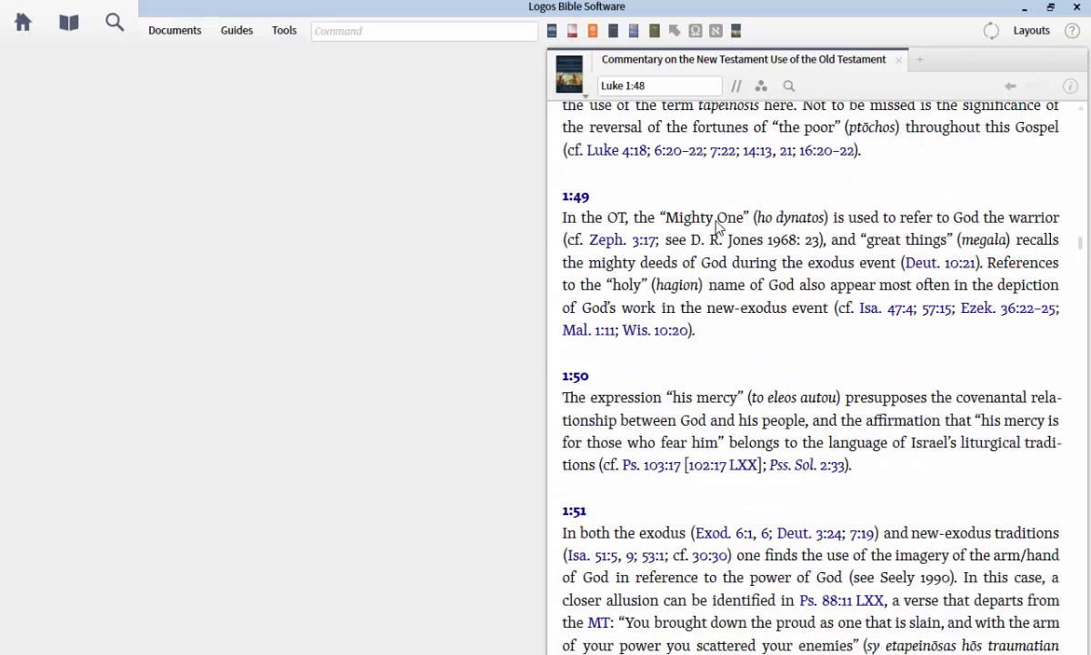
scroll(744, 336, down, 4)
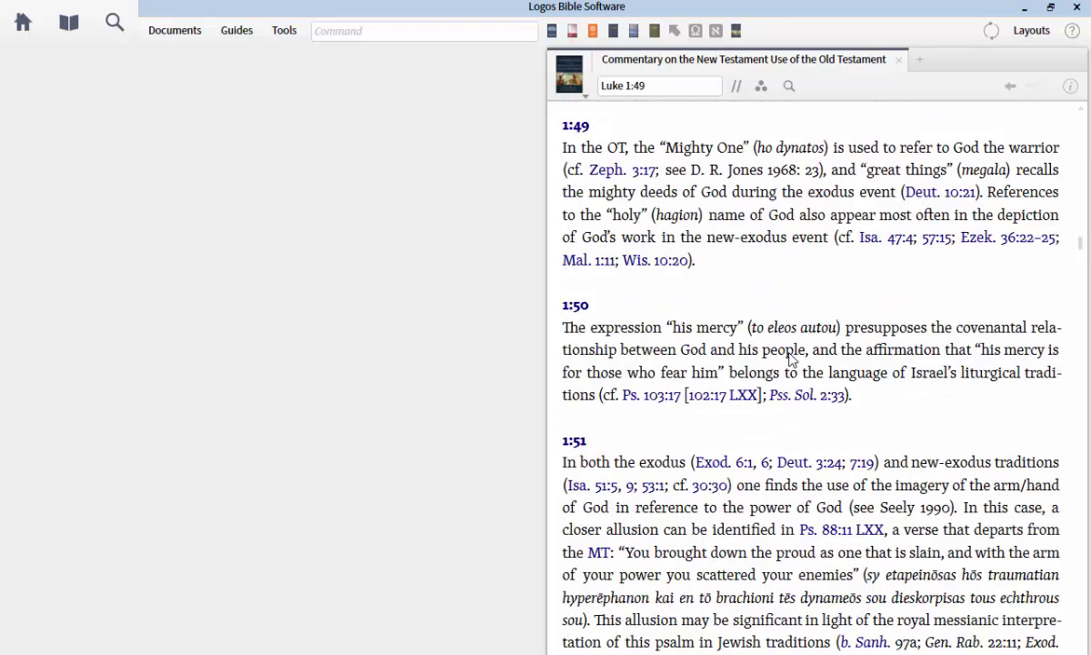
Check the commentary's resource information, and finish reading its notes up to Luke 1:54–55 before closing the book
click(1071, 88)
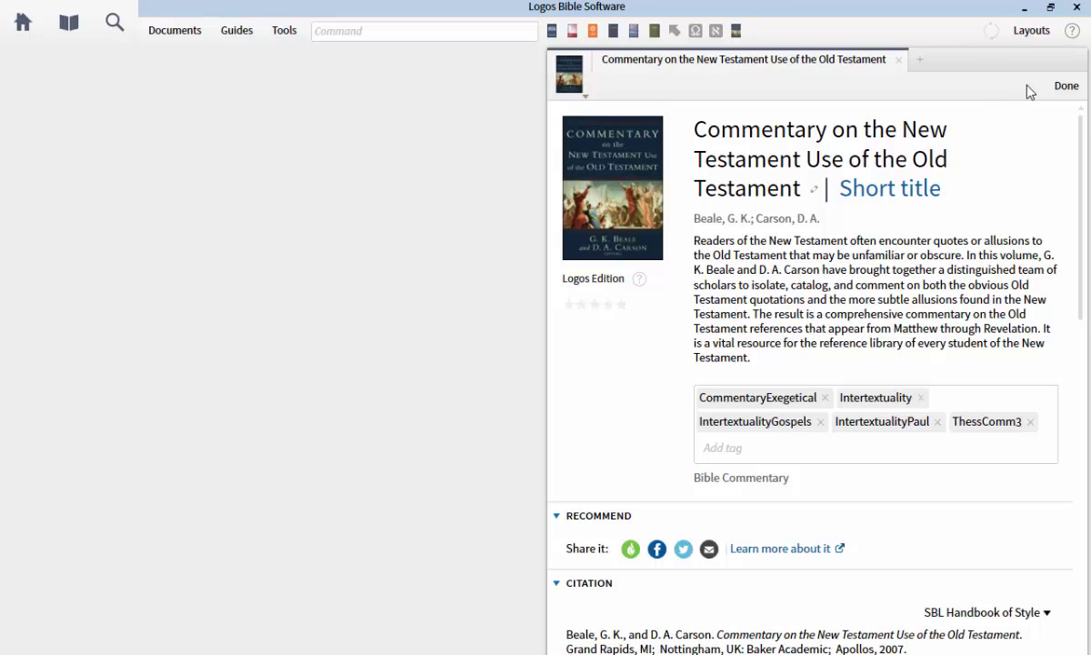
click(1067, 87)
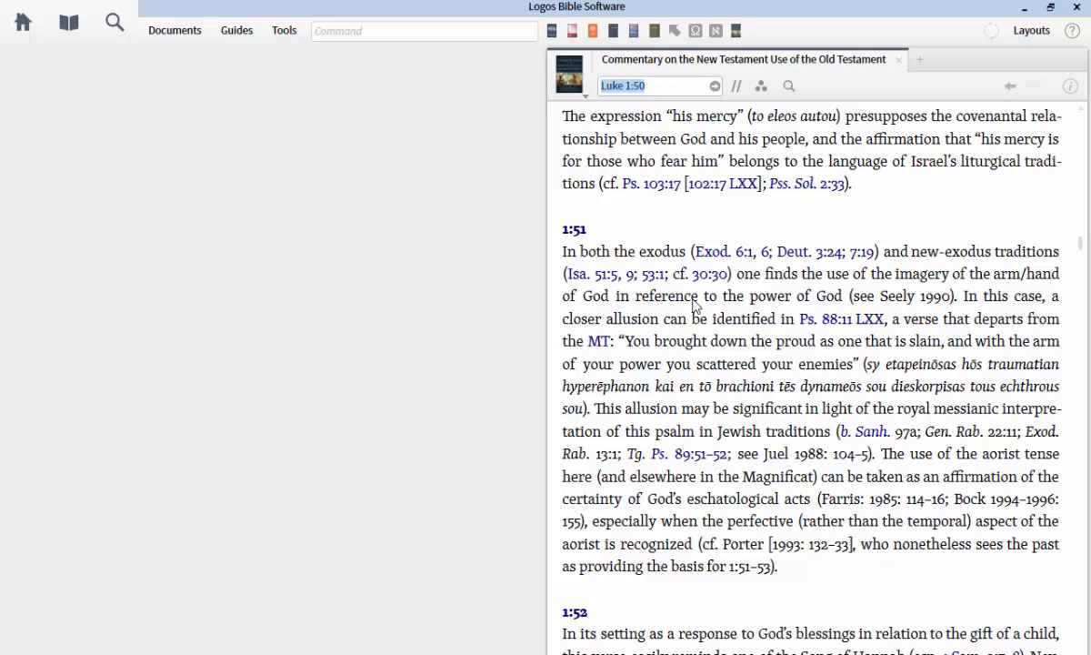
scroll(677, 330, down, 3)
scroll(677, 301, down, 7)
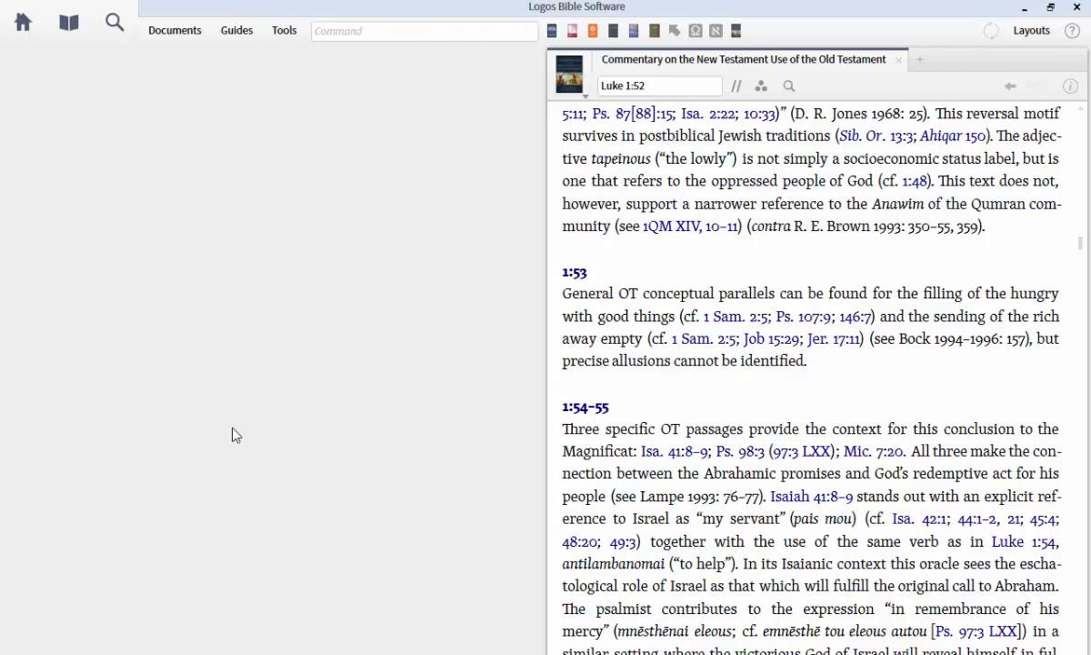
click(900, 62)
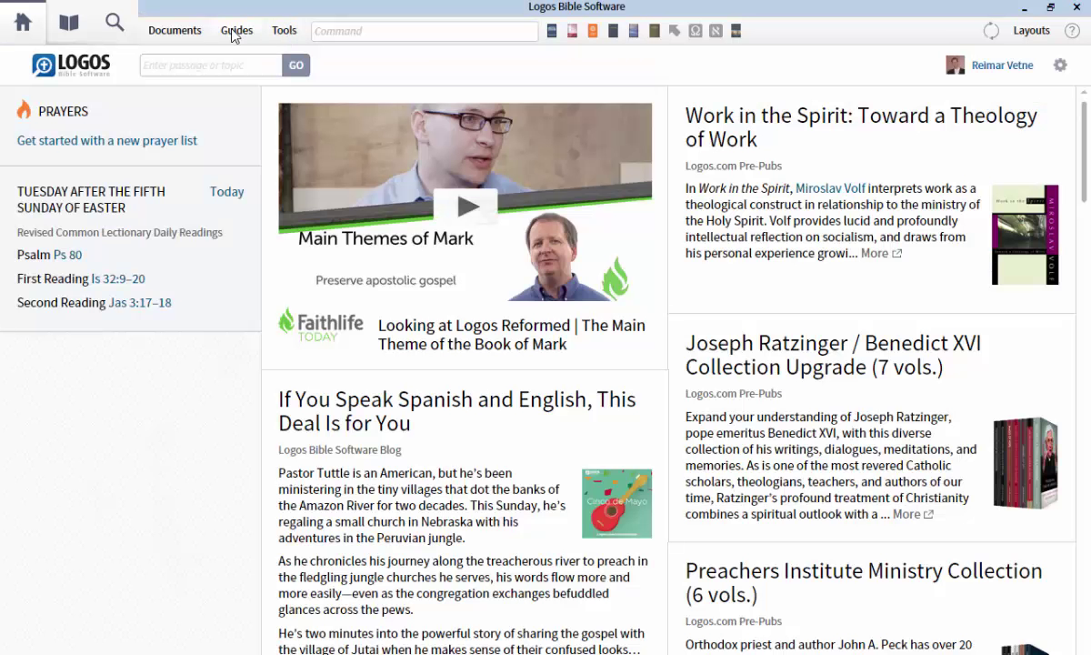
Run a Sermon Starter Guide on Luke 2:36–38, review its themes and thematic outlines, and close it
click(233, 32)
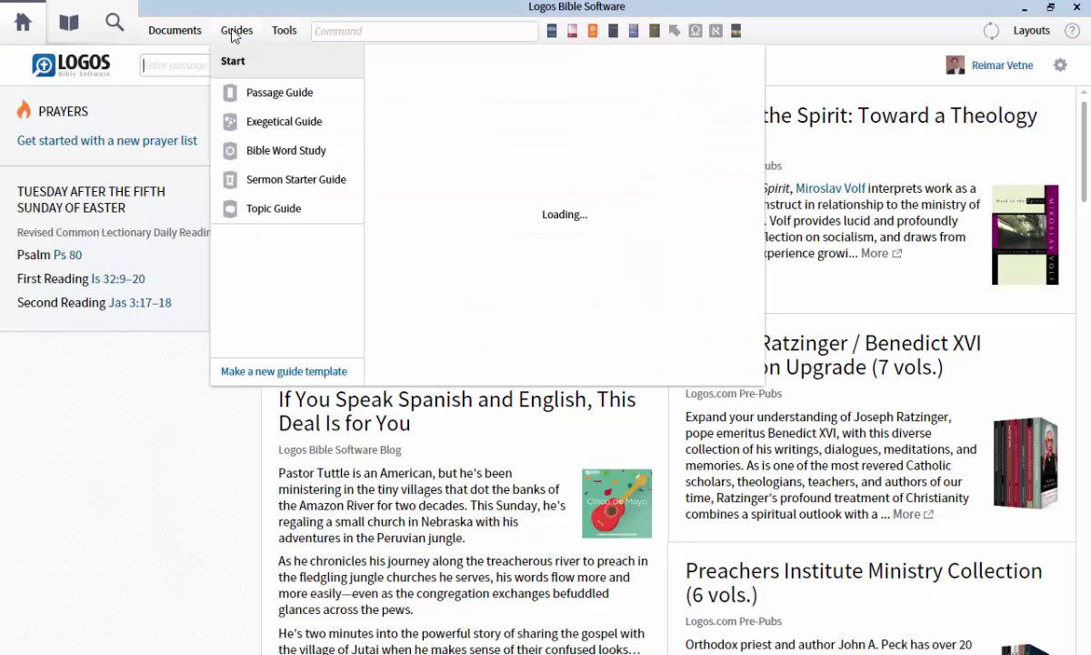
click(303, 181)
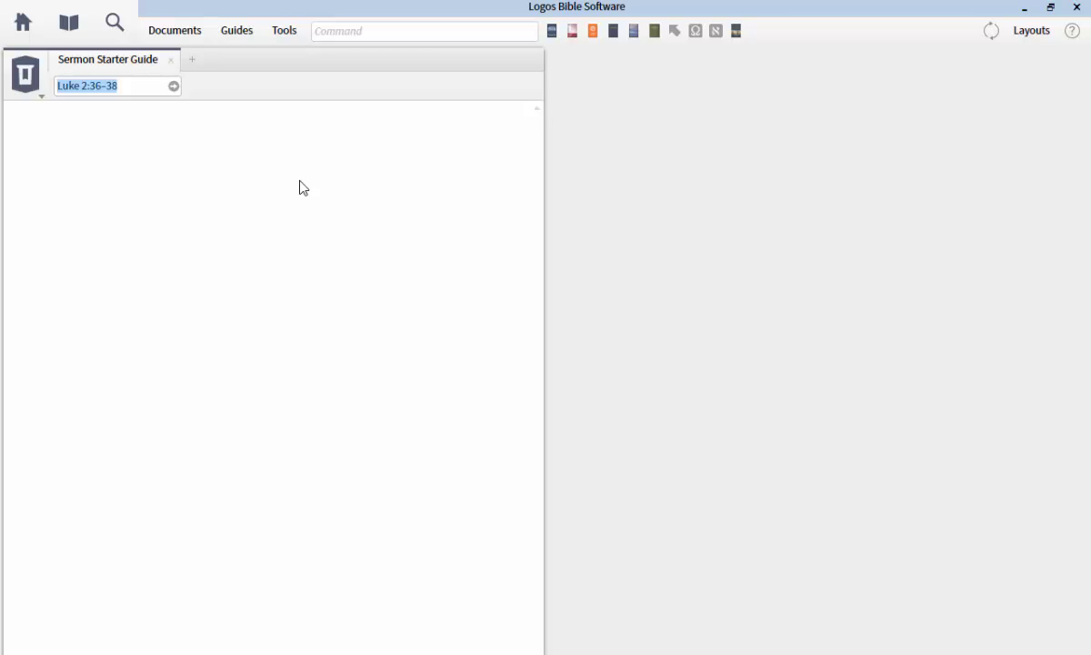
click(175, 87)
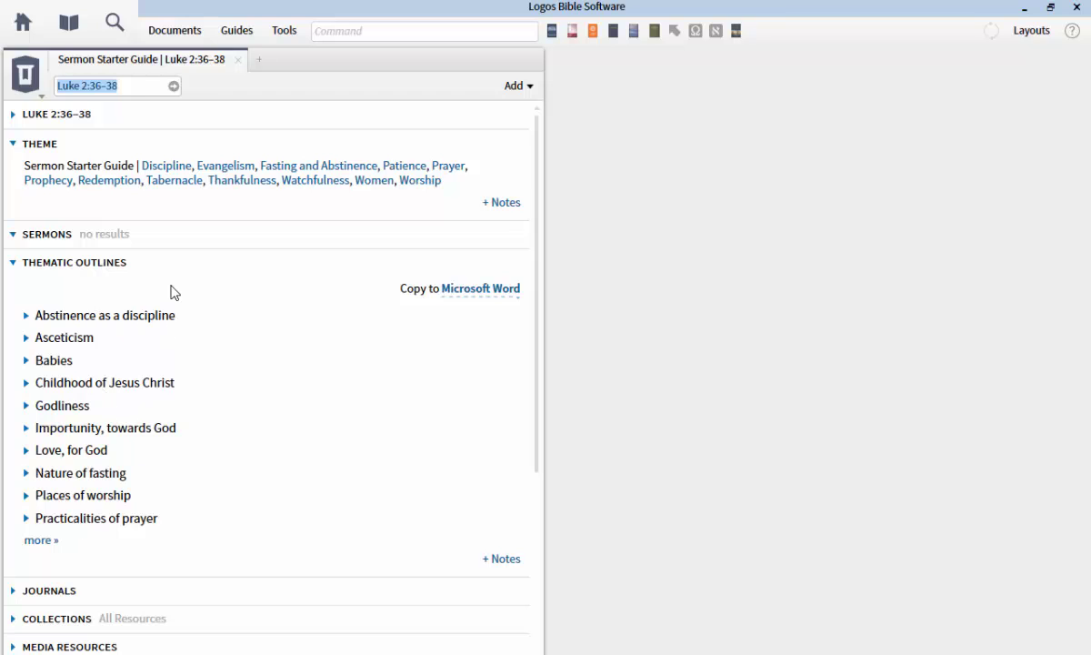
click(236, 60)
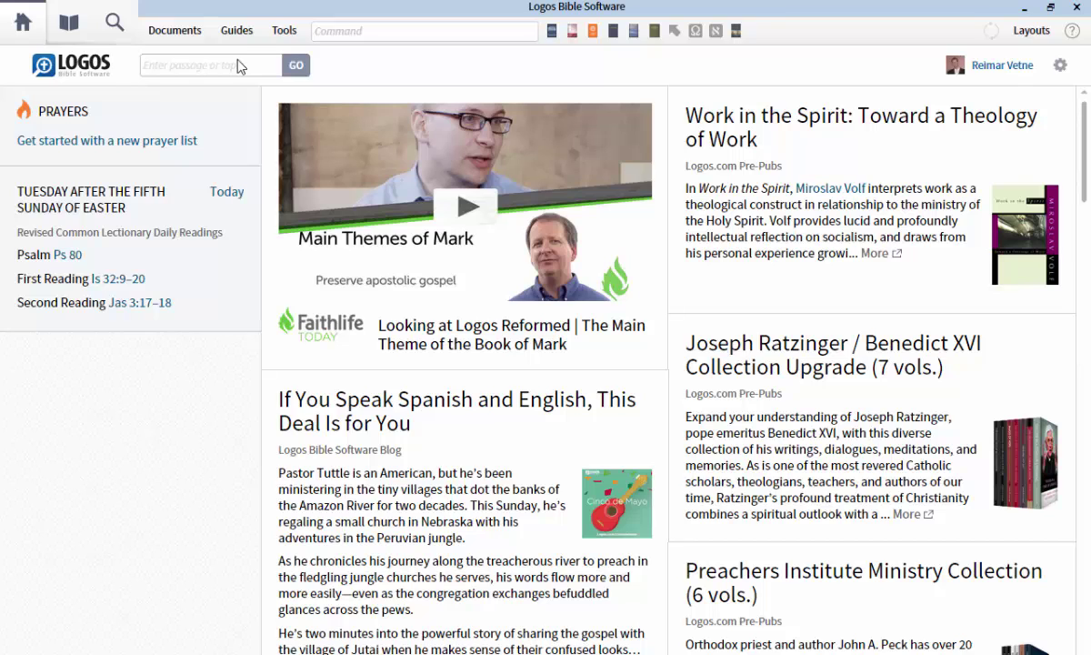
Look up "a widow" in the Factbook and open the entry A Widow for the group of people
click(285, 33)
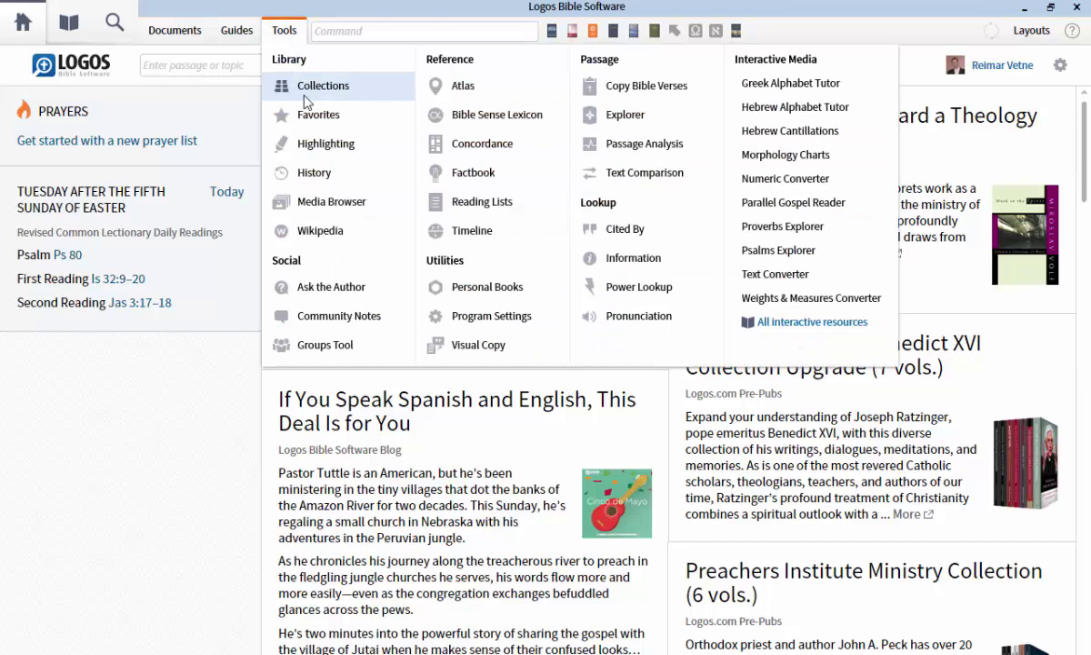
click(474, 174)
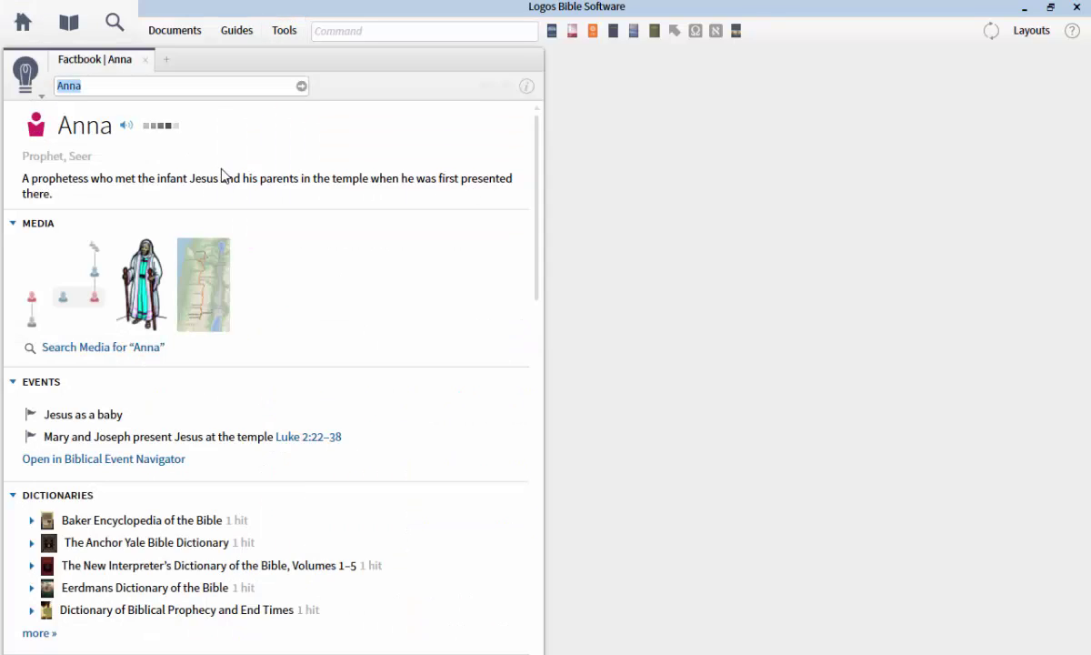
text(a)
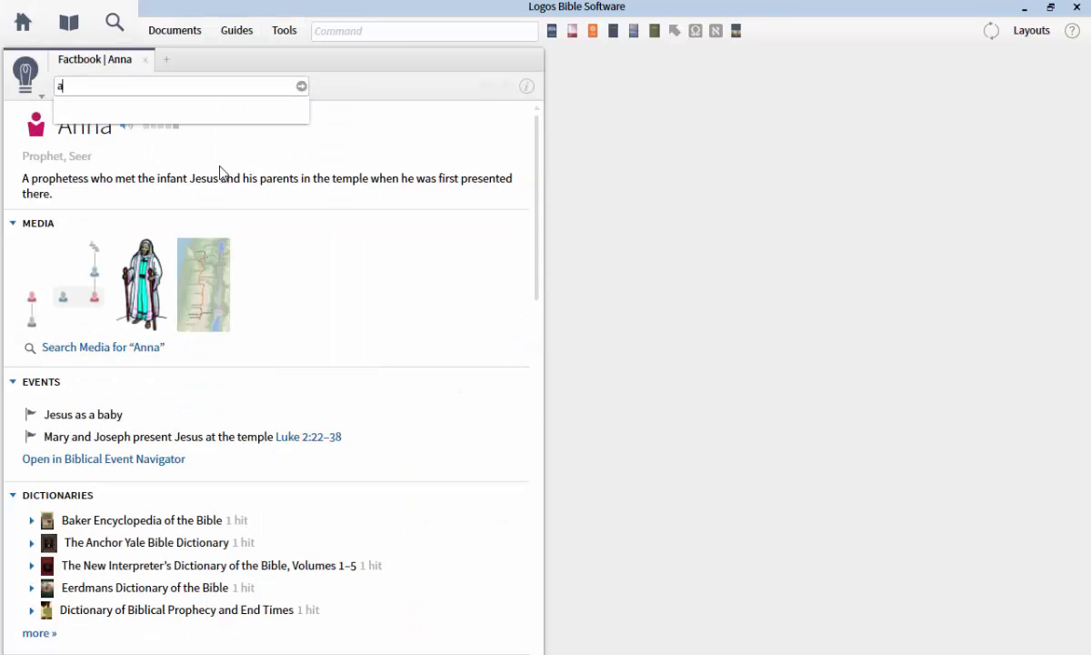
text( window)
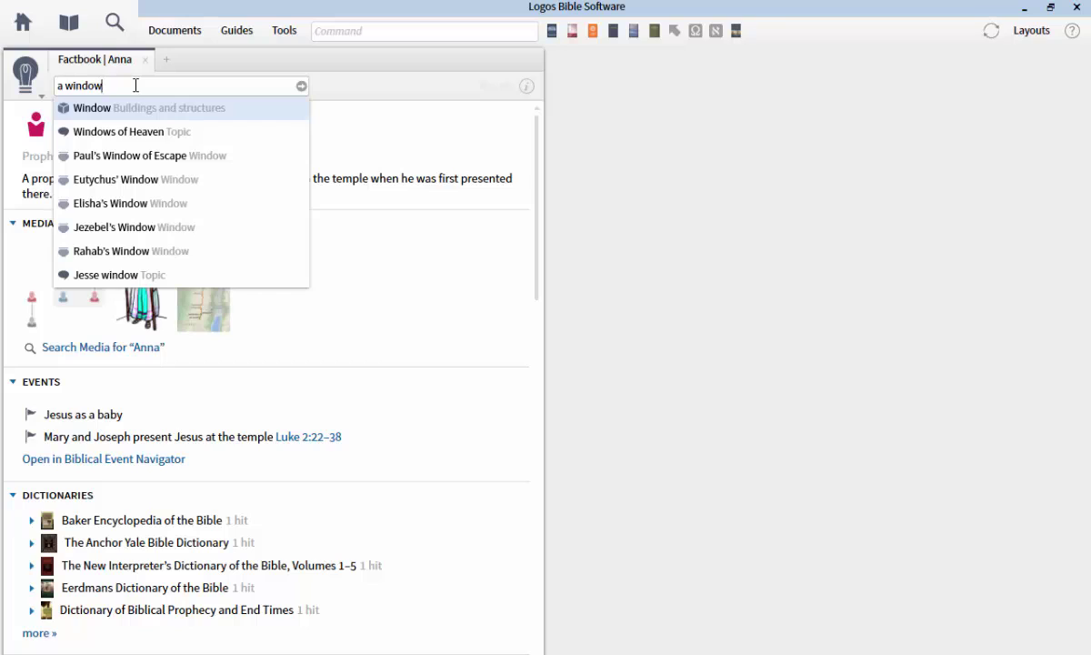
key(Left)
key(Left)
key(Left)
key(BackSpace)
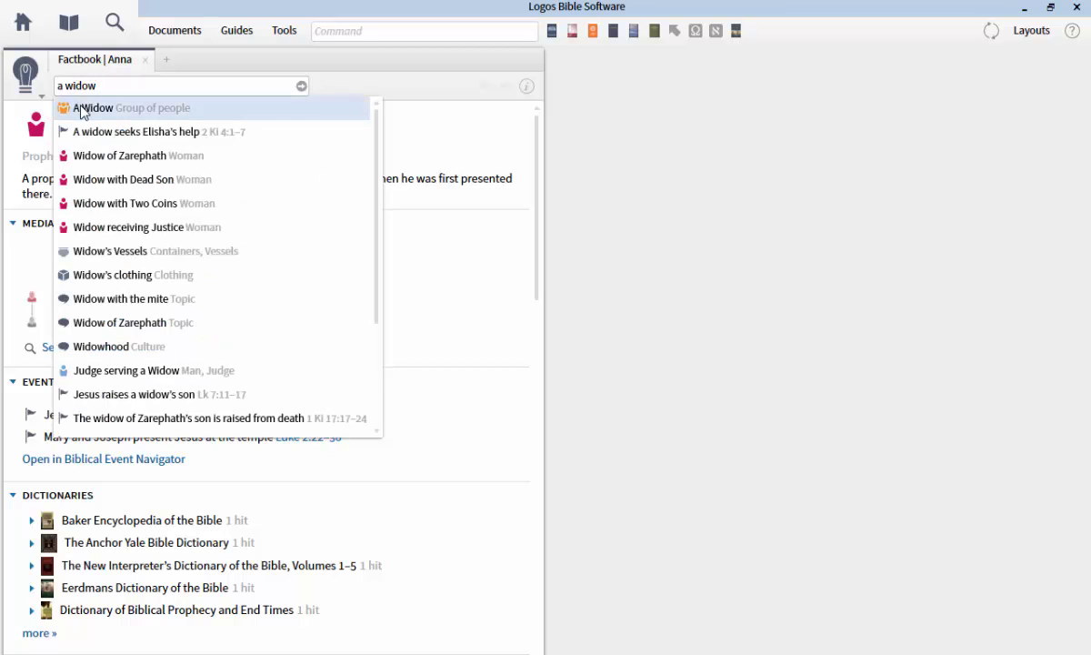
mouse_move(82, 110)
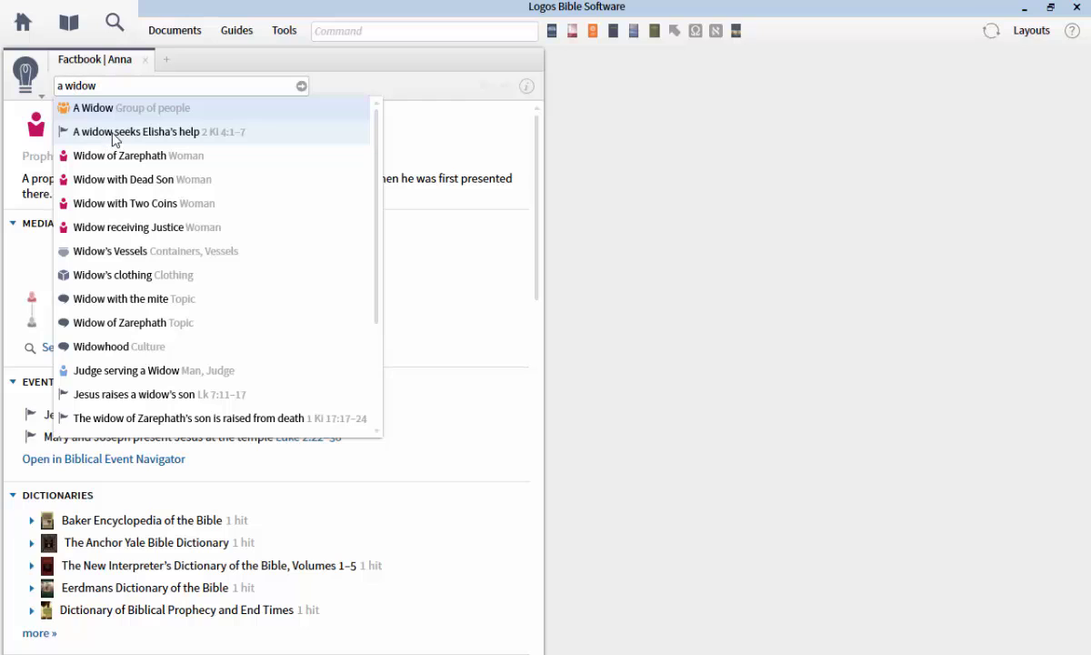
mouse_move(116, 136)
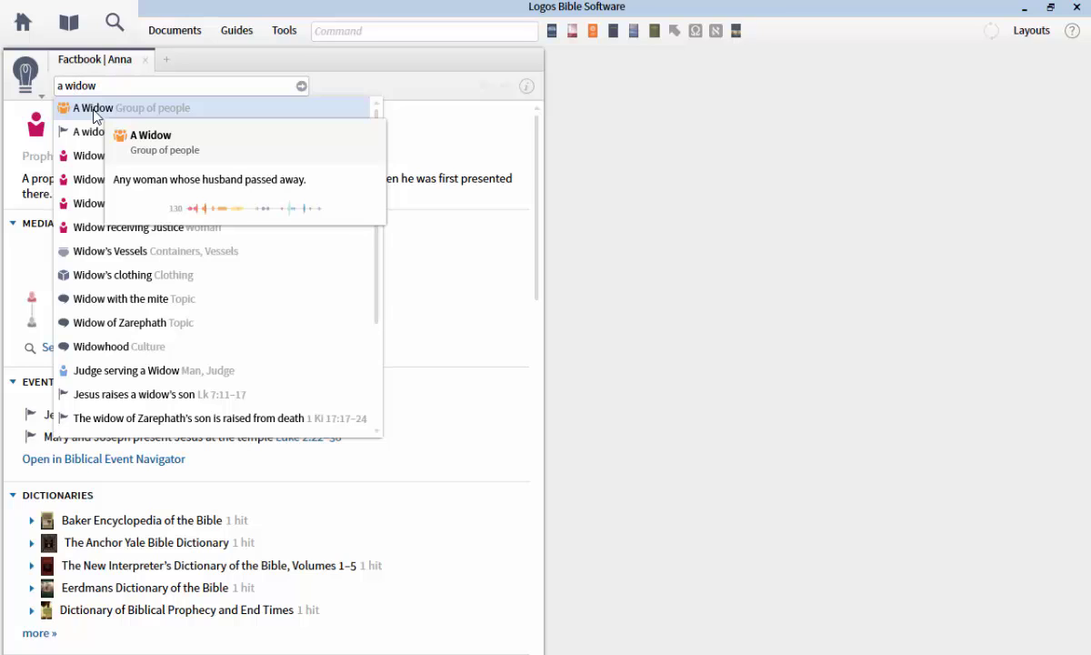
click(95, 114)
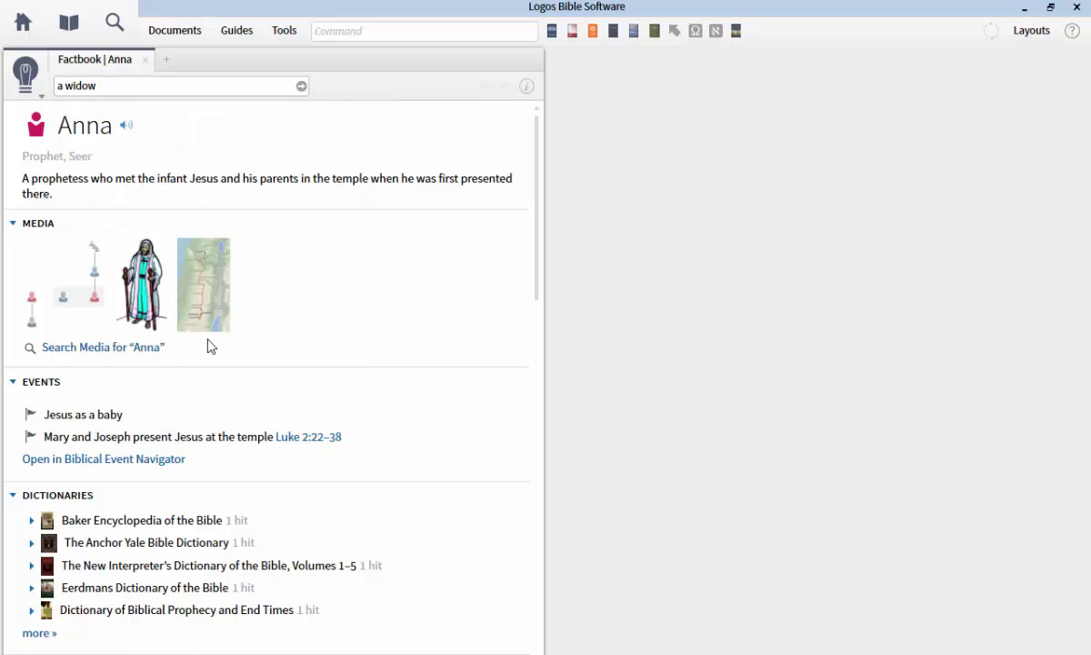
key(Return)
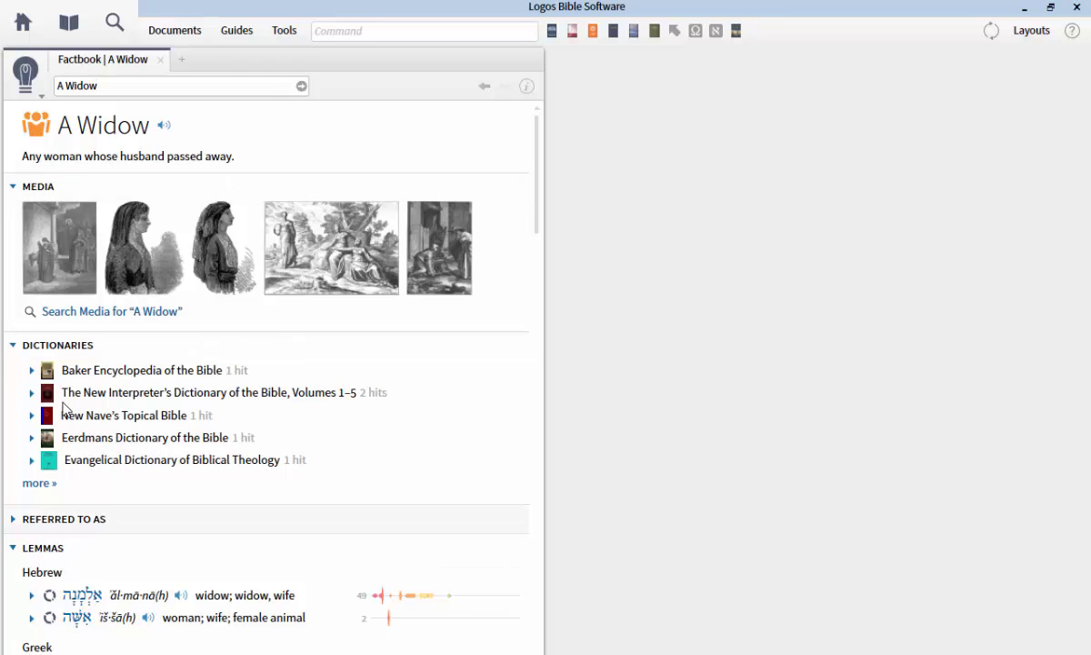
Examine the dictionaries, lemmas, senses and semantic roles in the A Widow entry, and close the Factbook
scroll(90, 388, down, 3)
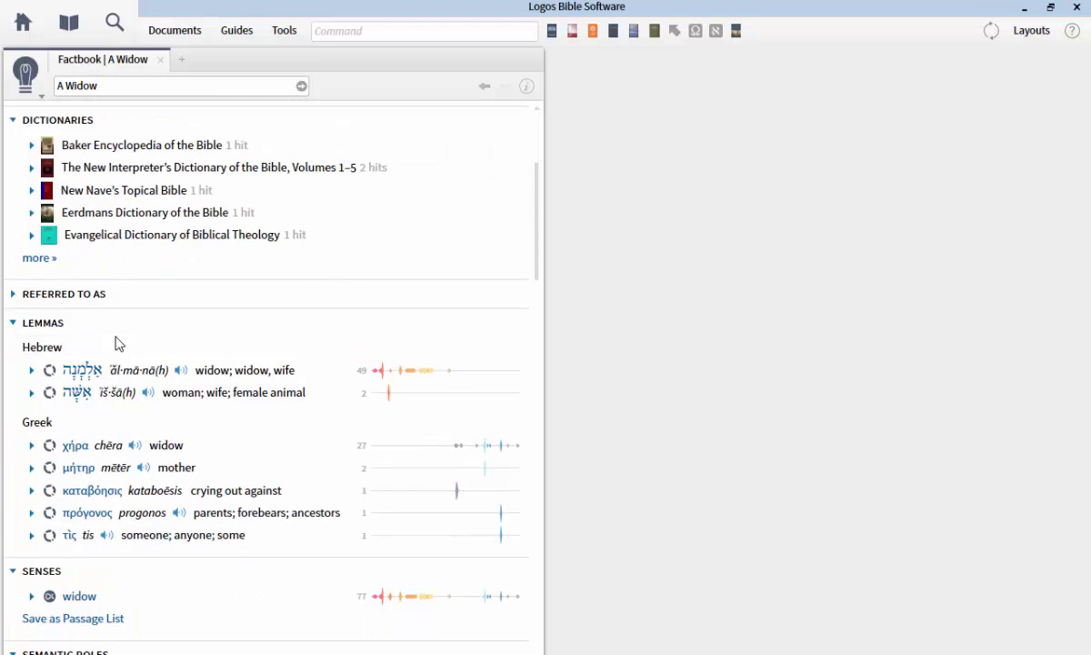
scroll(117, 344, down, 3)
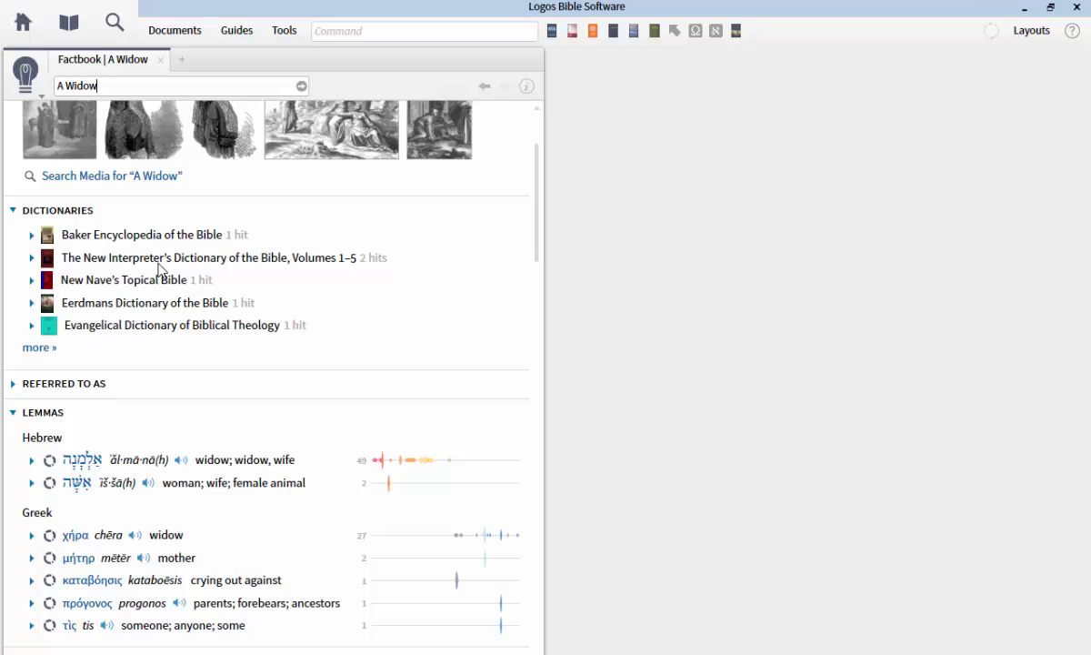
scroll(190, 434, down, 5)
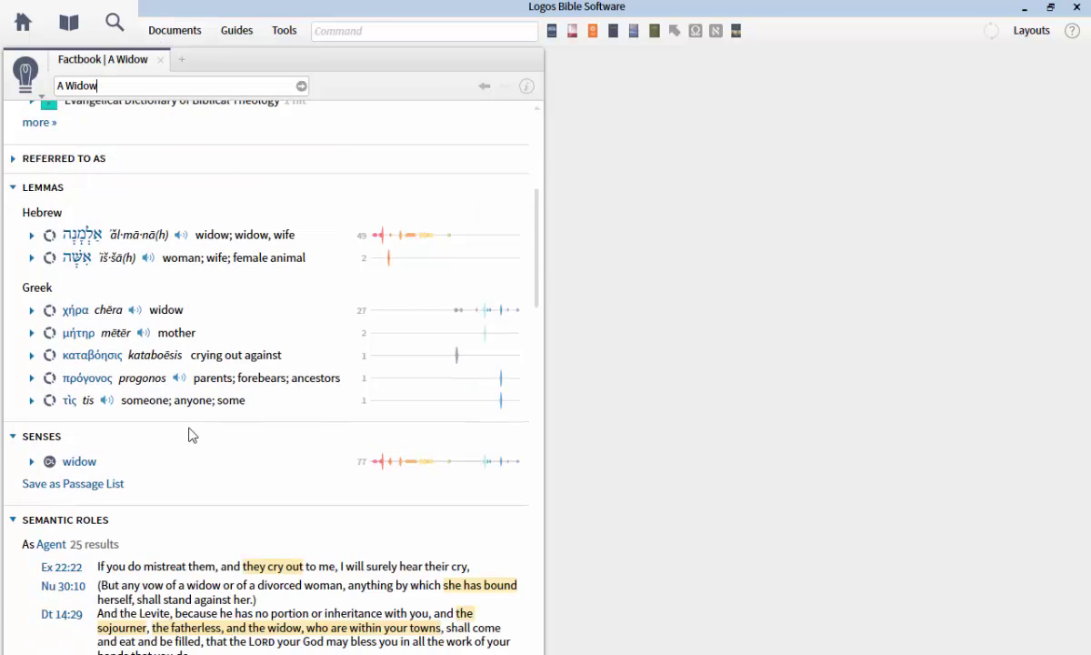
scroll(190, 433, down, 2)
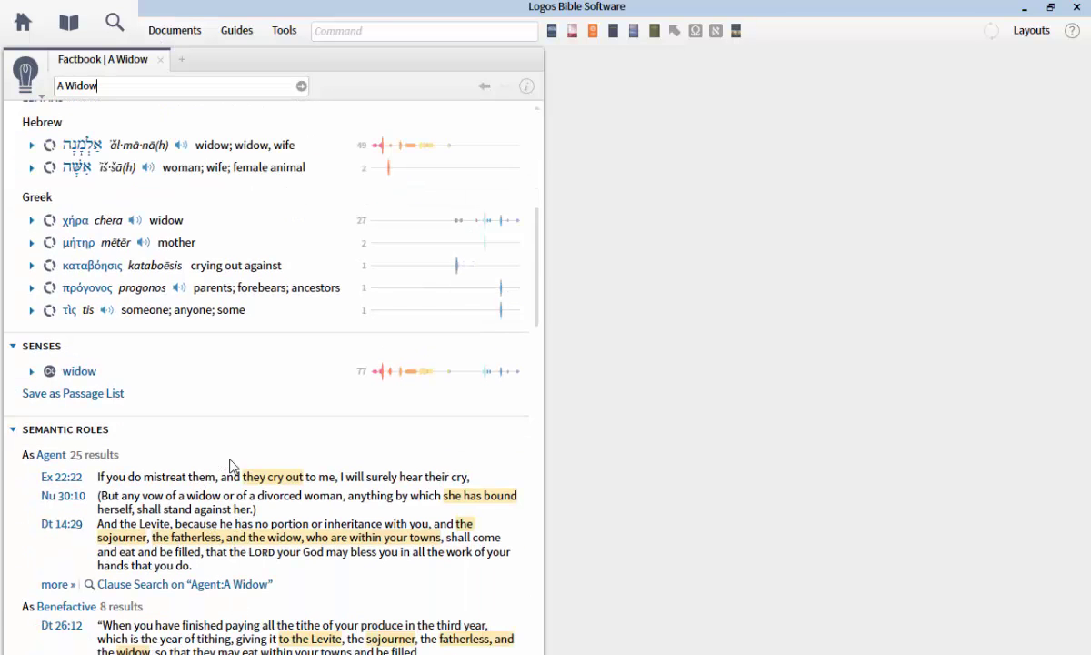
scroll(230, 466, down, 2)
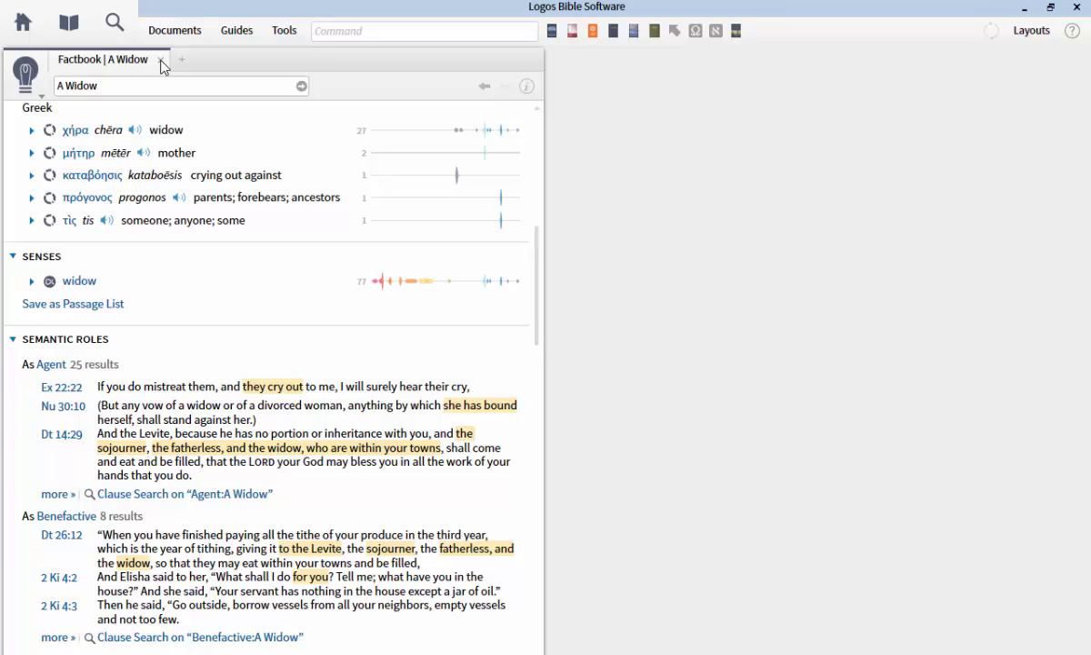
click(160, 60)
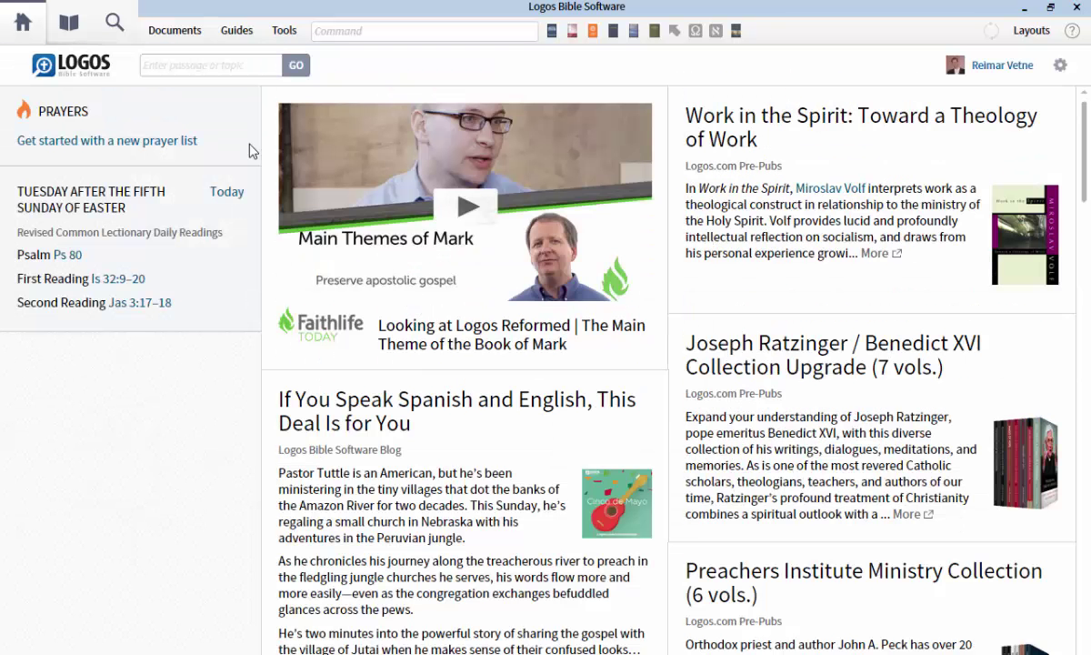
Open the Atlas, view the village of Nain on the map of Galilee, and close the Atlas
click(282, 33)
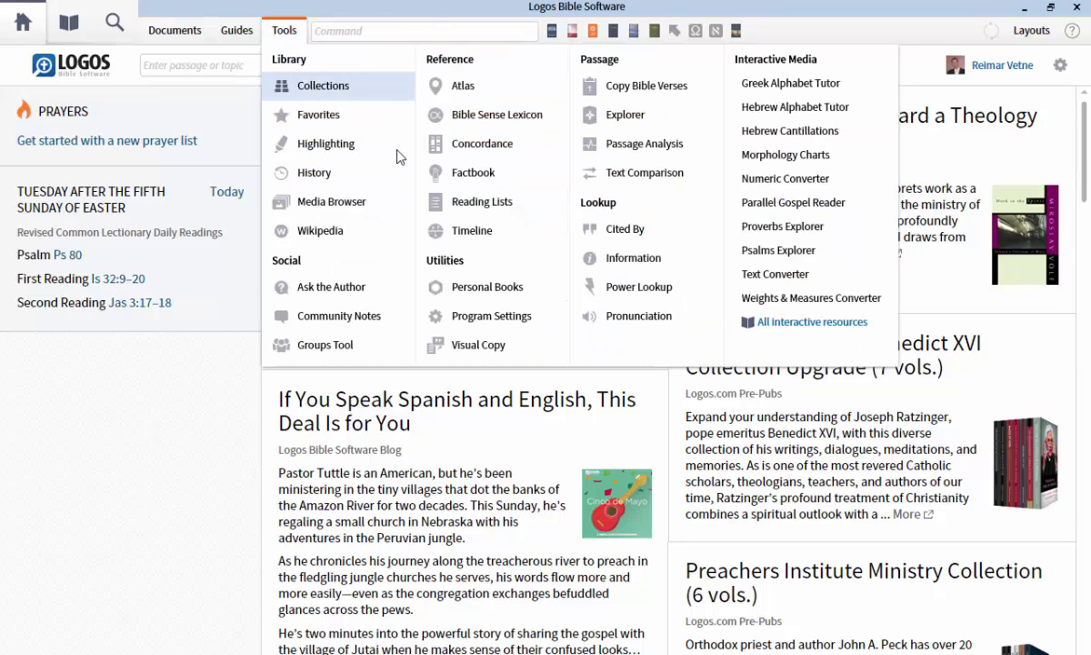
click(459, 89)
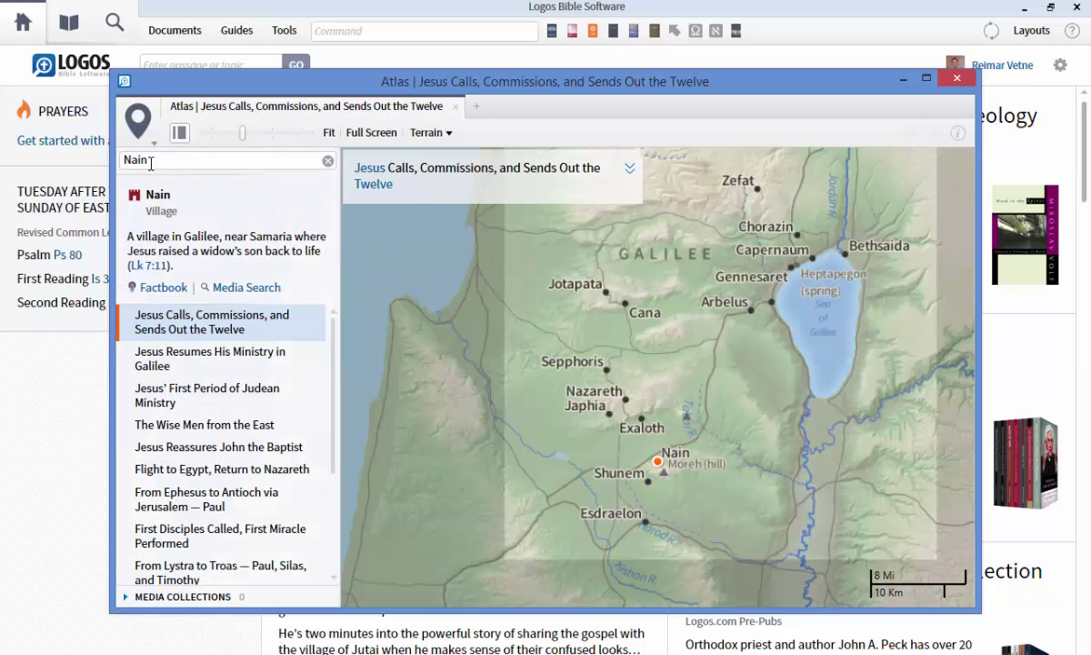
click(179, 161)
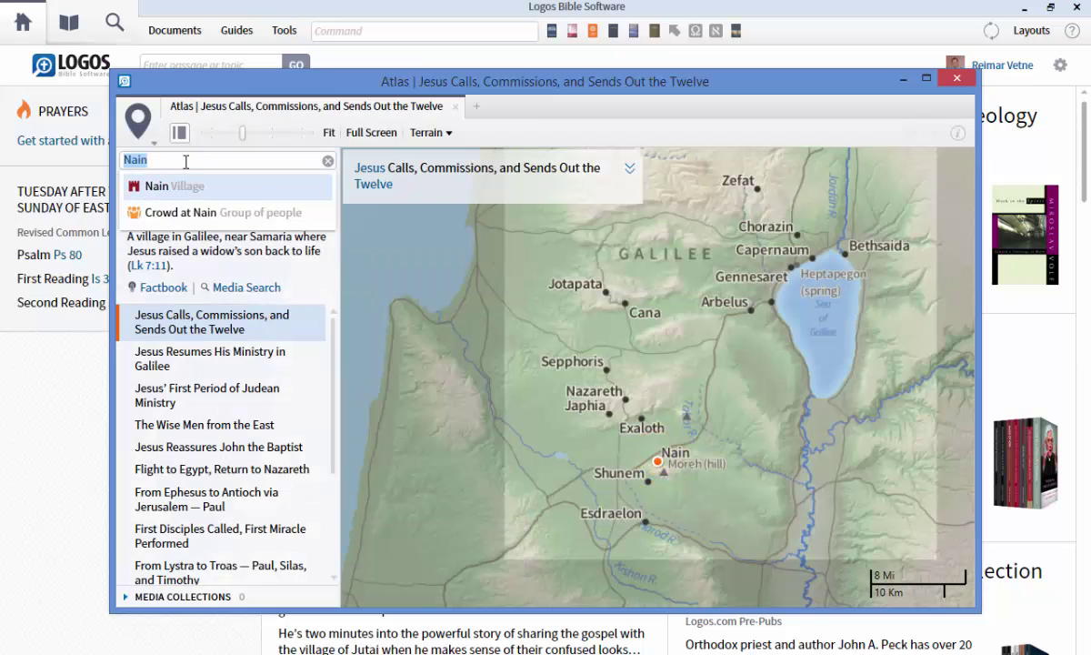
click(182, 161)
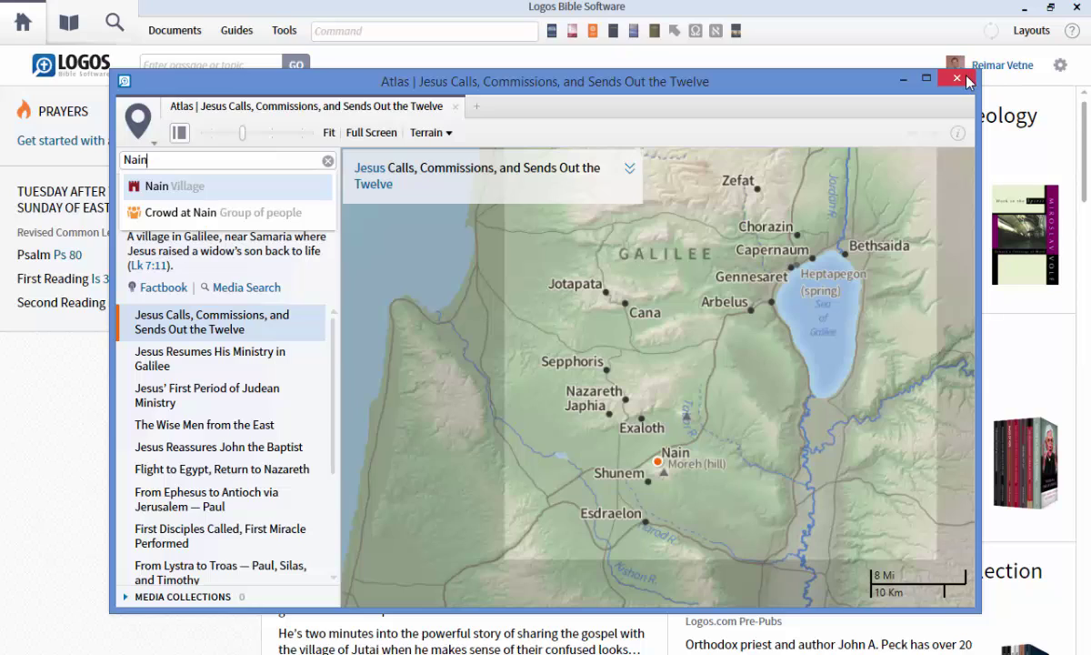
key(Return)
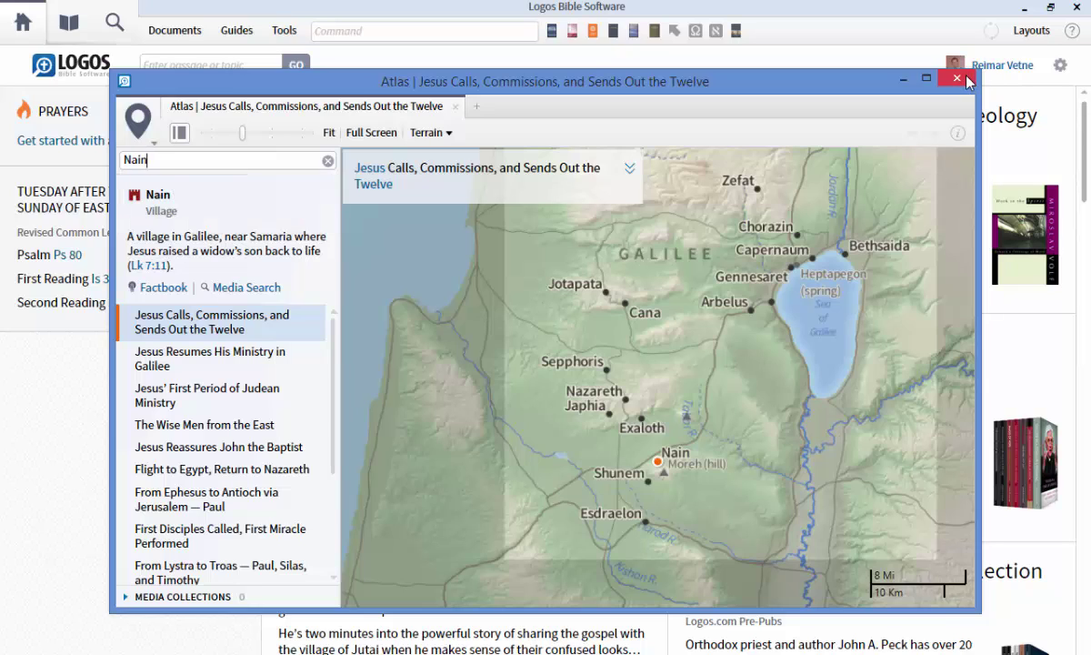
click(957, 82)
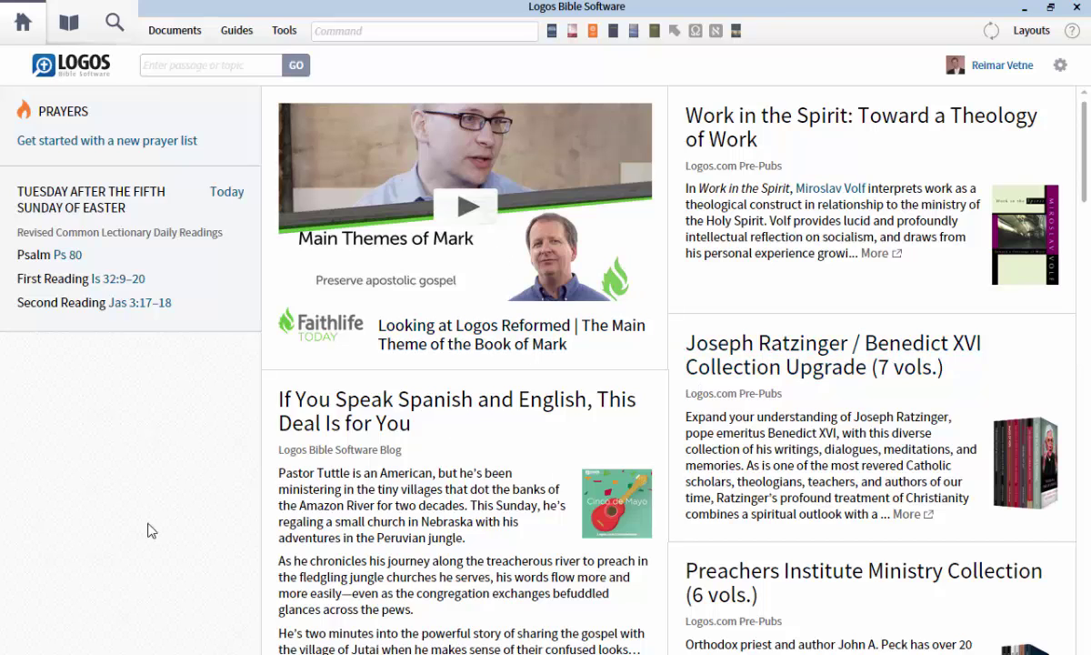
click(240, 32)
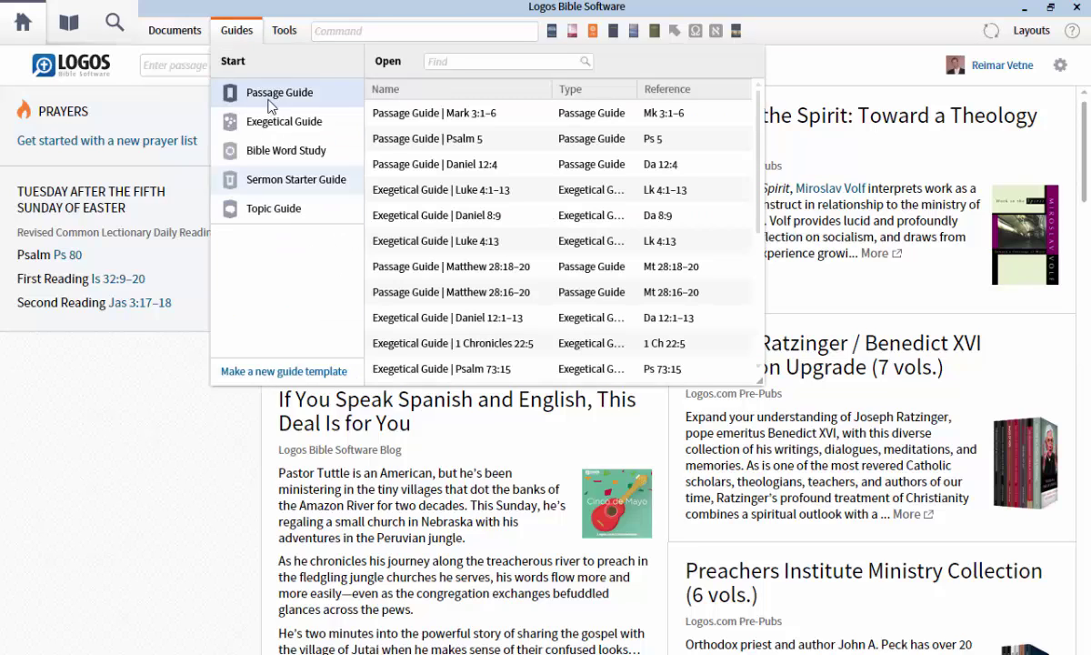
click(237, 32)
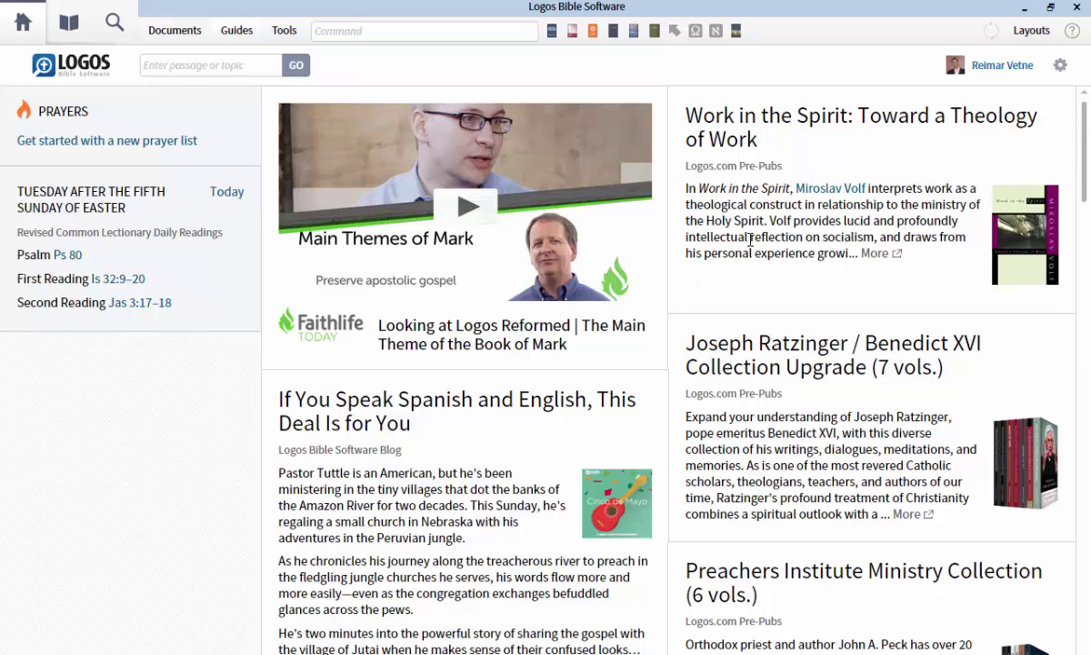
Open The Greek New Testament: SBL Edition and the English Standard Version side by side at Luke 4
click(592, 33)
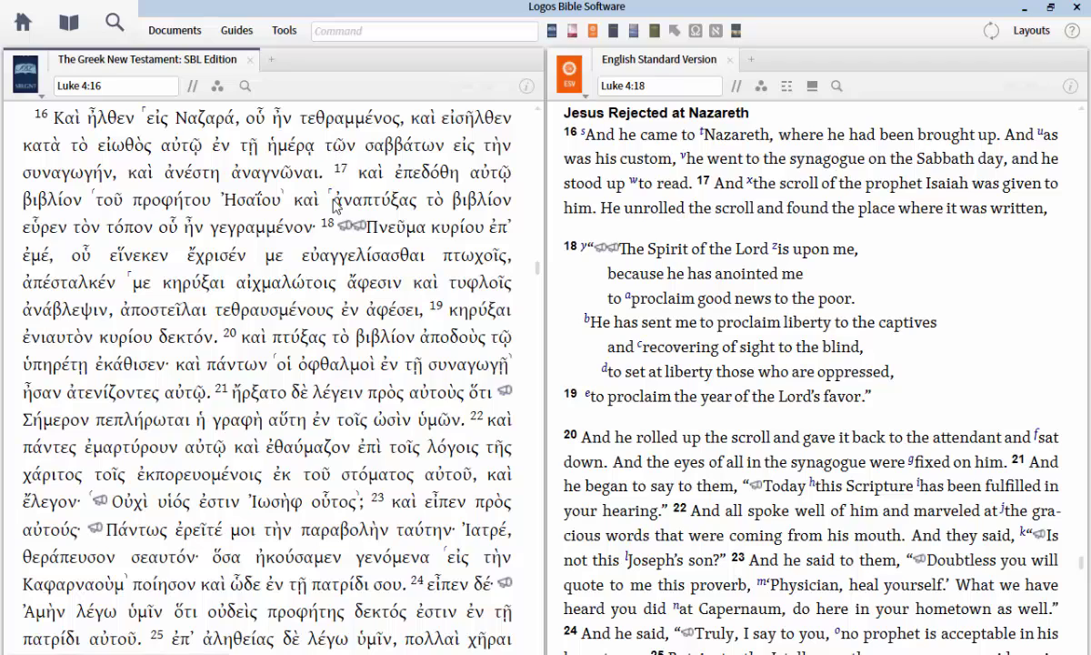
Search the library for "luke hermeneia" and open Luke 1: A Commentary on the Gospel of Luke 1:1–9:50
click(64, 27)
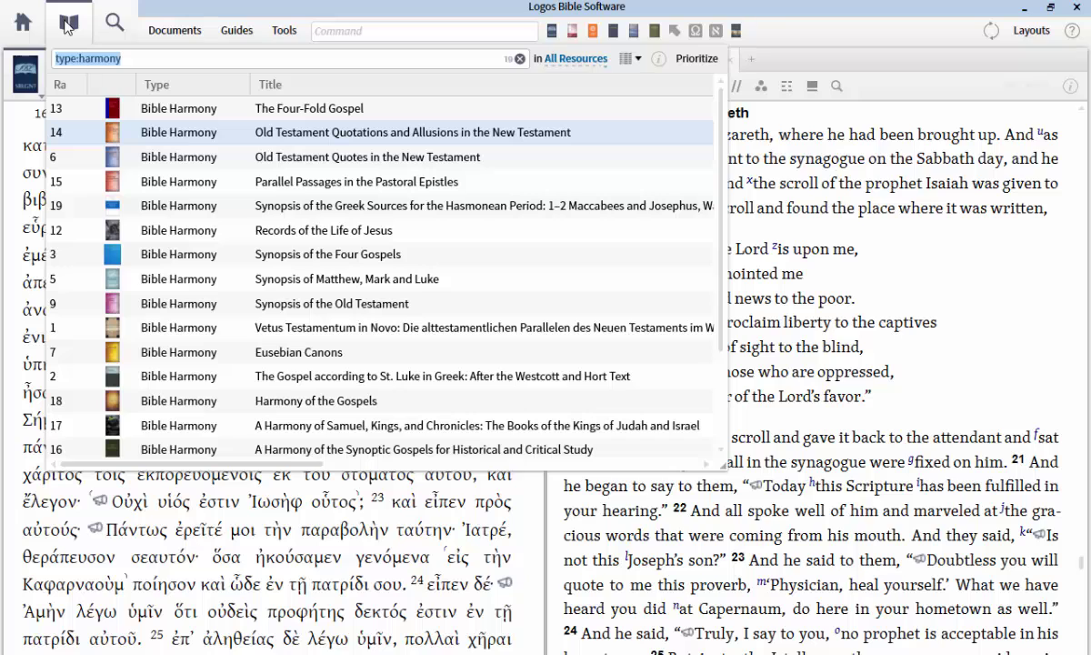
text(luke herme)
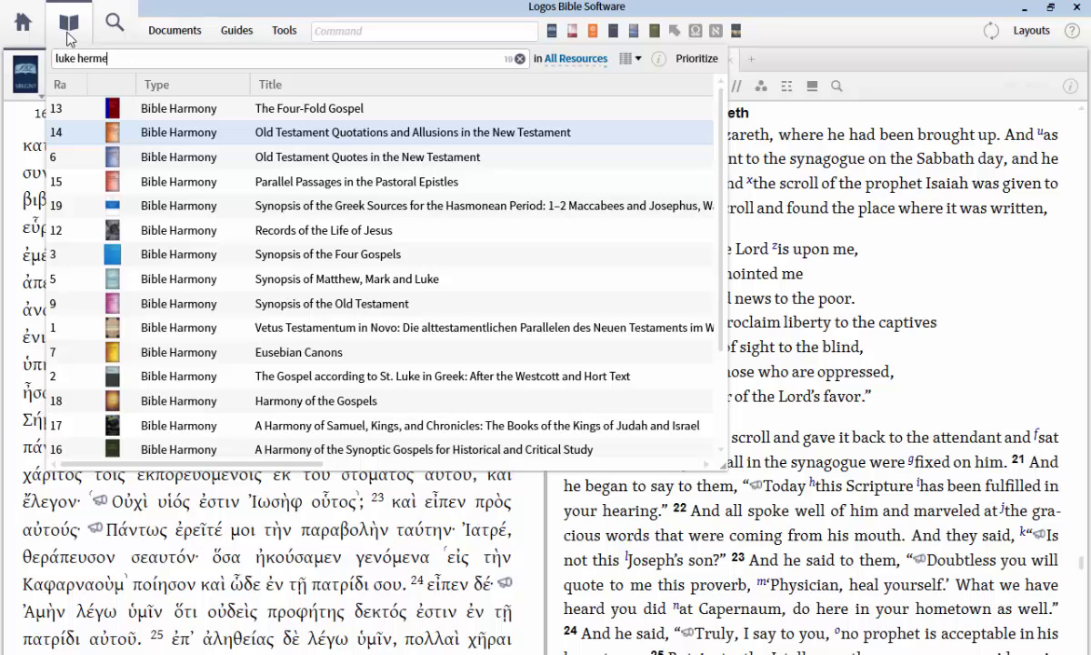
text(neia)
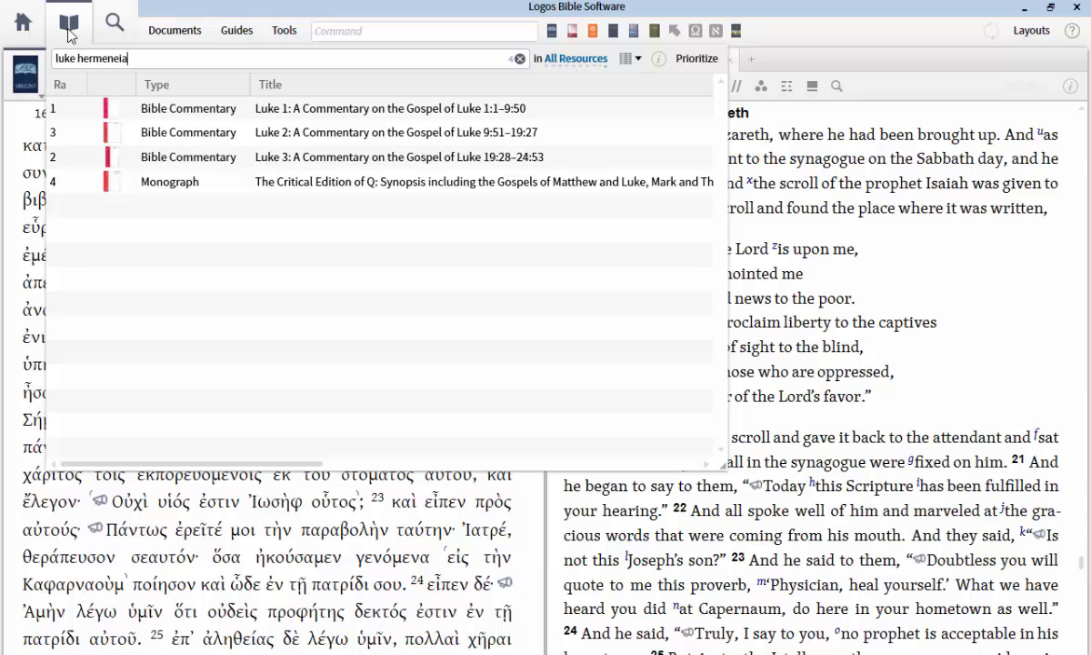
click(187, 37)
click(71, 27)
click(71, 27)
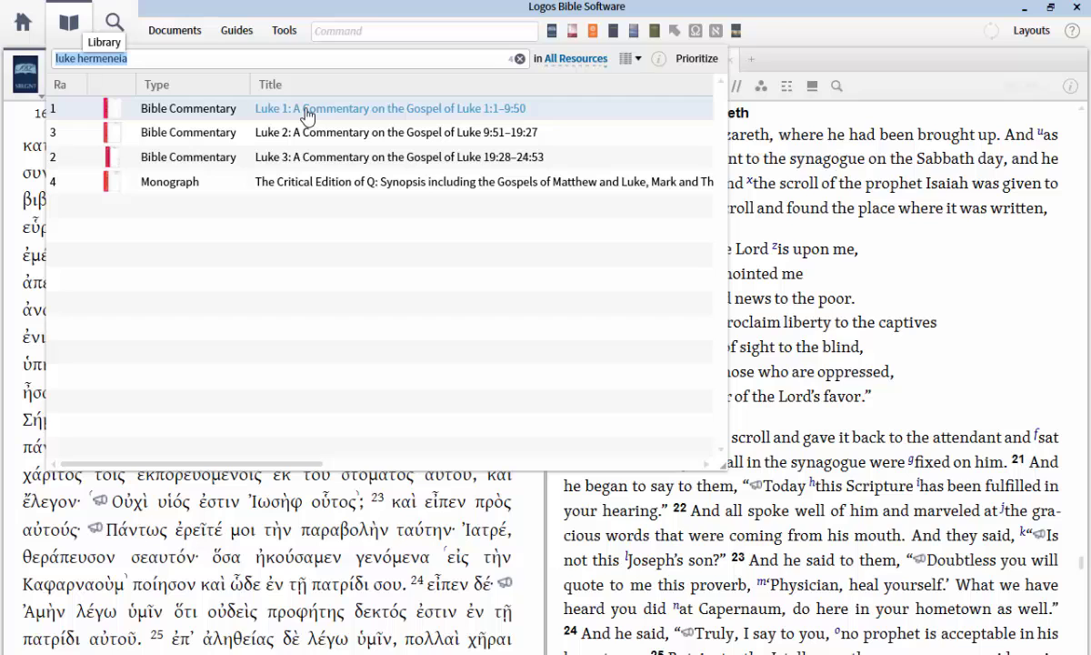
click(307, 109)
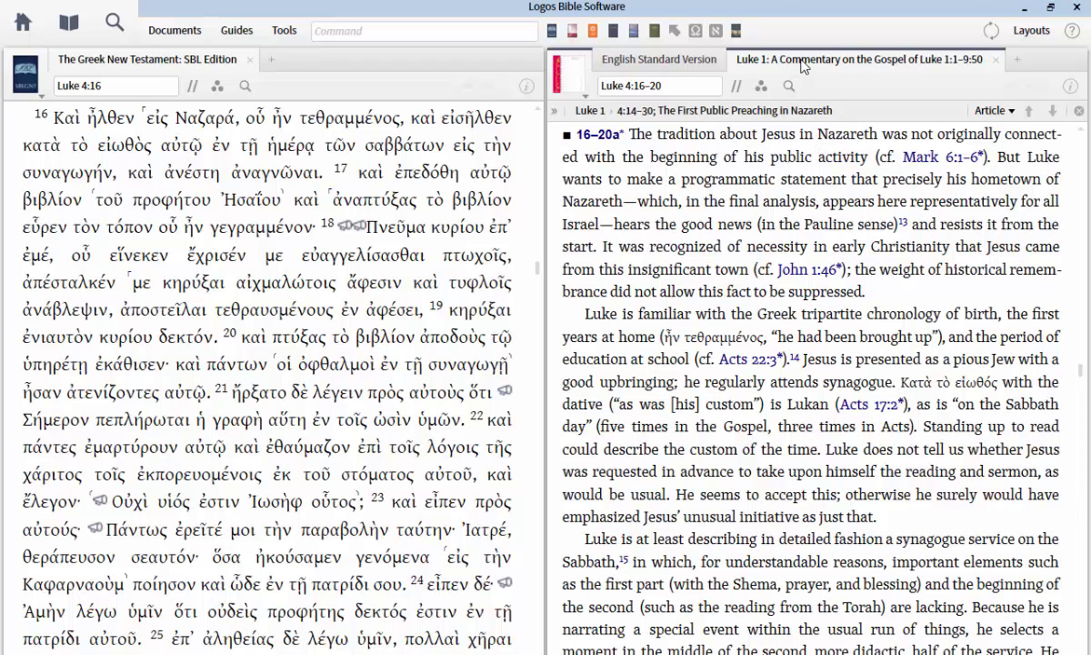
Place the Luke 1 commentary in its own pane below The Greek New Testament: SBL Edition
mouse_move(757, 66)
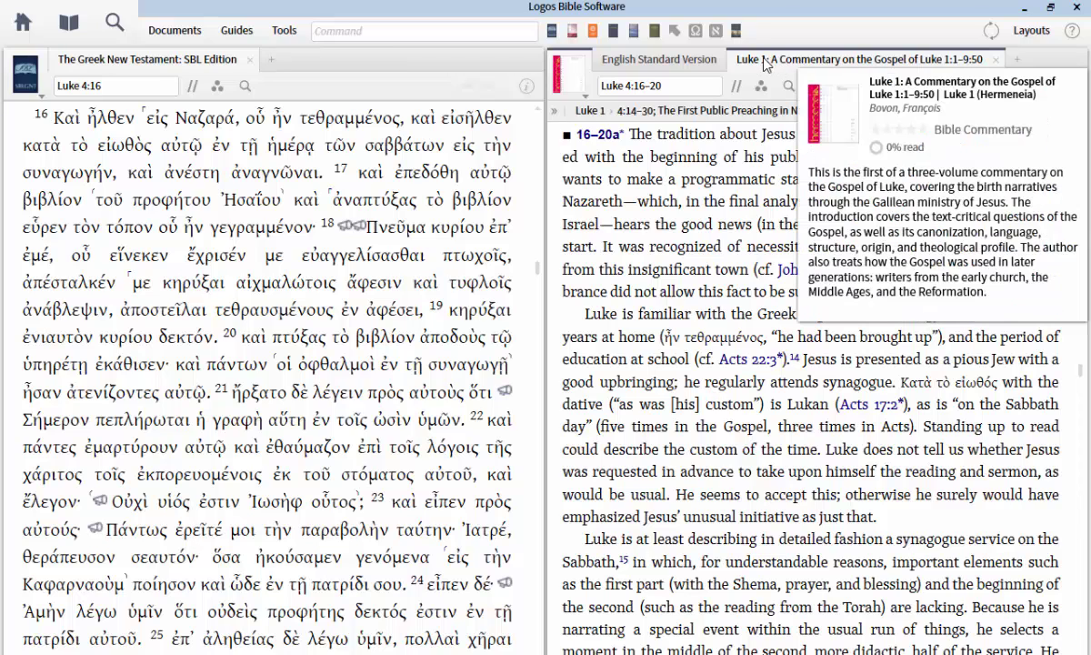
mouse_move(336, 408)
mouse_down()
mouse_move(282, 392)
mouse_move(296, 443)
mouse_move(473, 459)
mouse_move(656, 500)
mouse_move(264, 622)
mouse_move(305, 623)
mouse_move(359, 591)
mouse_move(350, 560)
mouse_up()
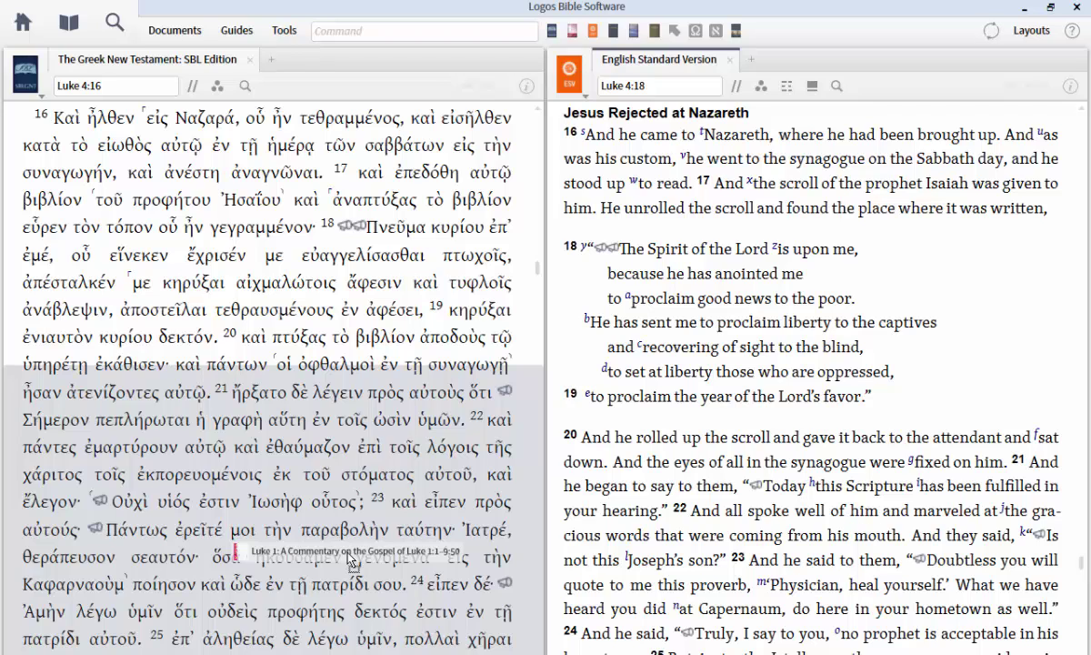
drag(349, 558, 354, 558)
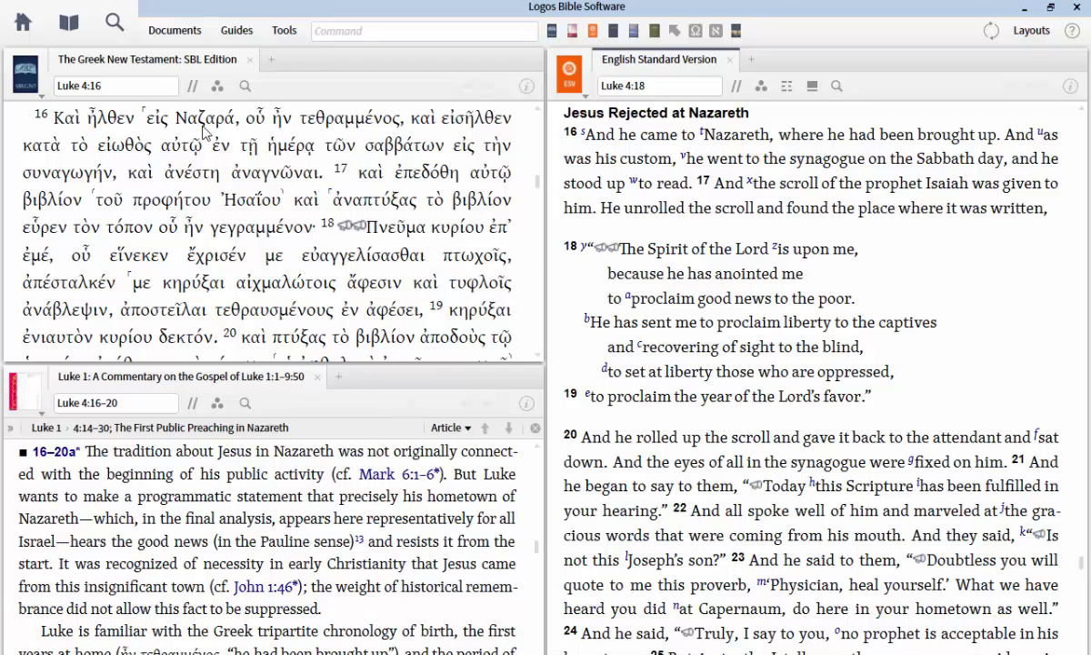
Find The Anchor Yale Bible Dictionary in the library with "abd" and open it in a pane below the English Standard Version
click(70, 23)
text(abd)
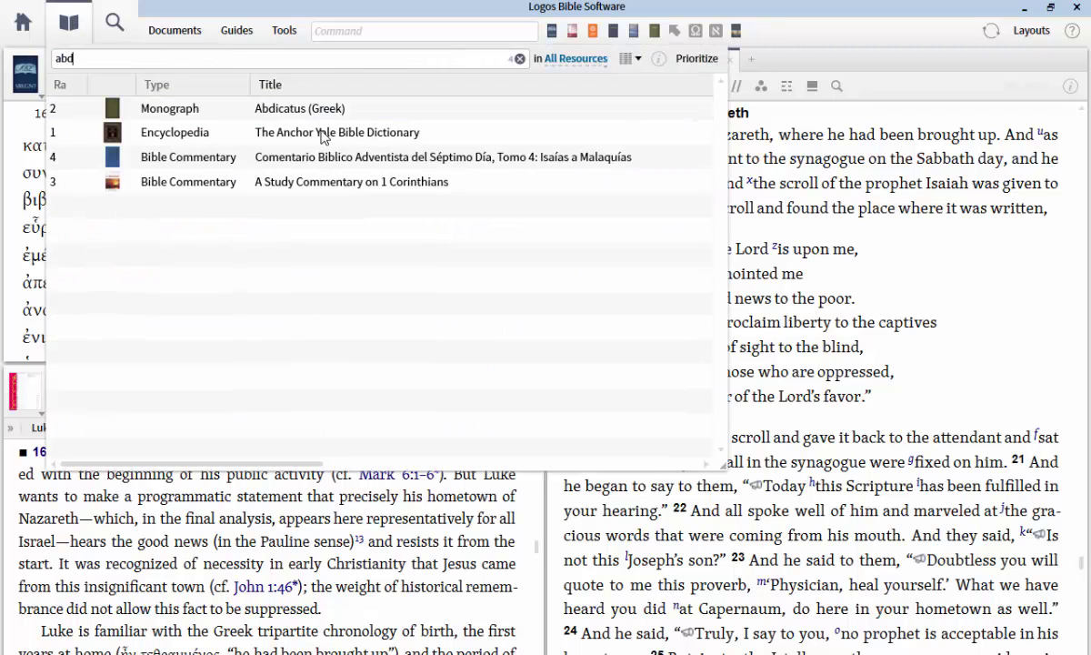
mouse_move(325, 139)
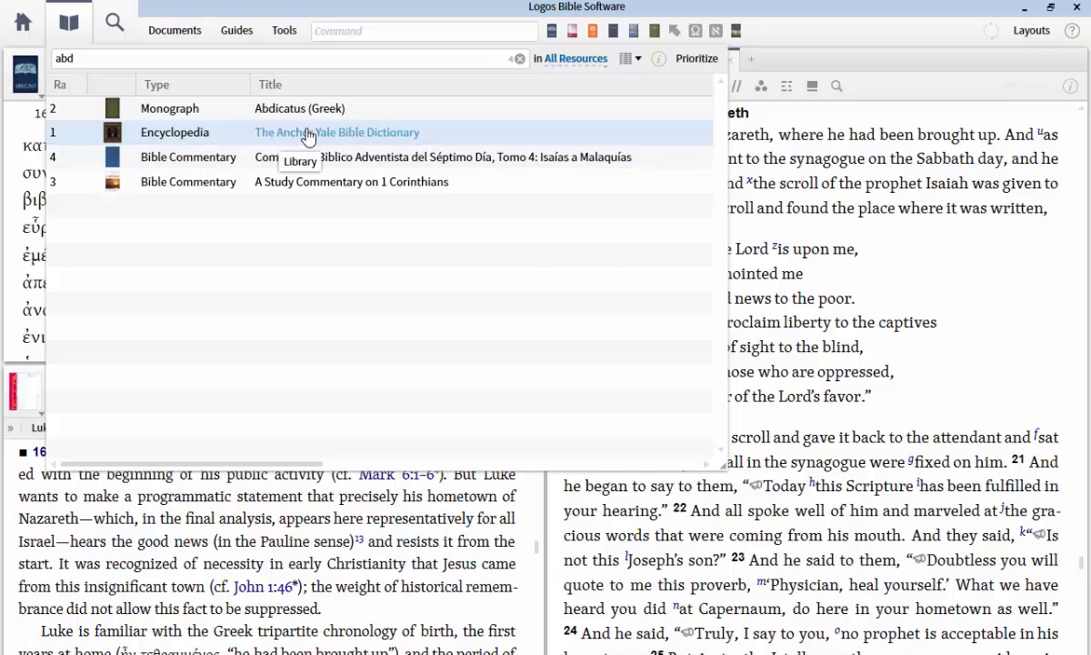
mouse_move(284, 132)
drag(719, 452, 864, 570)
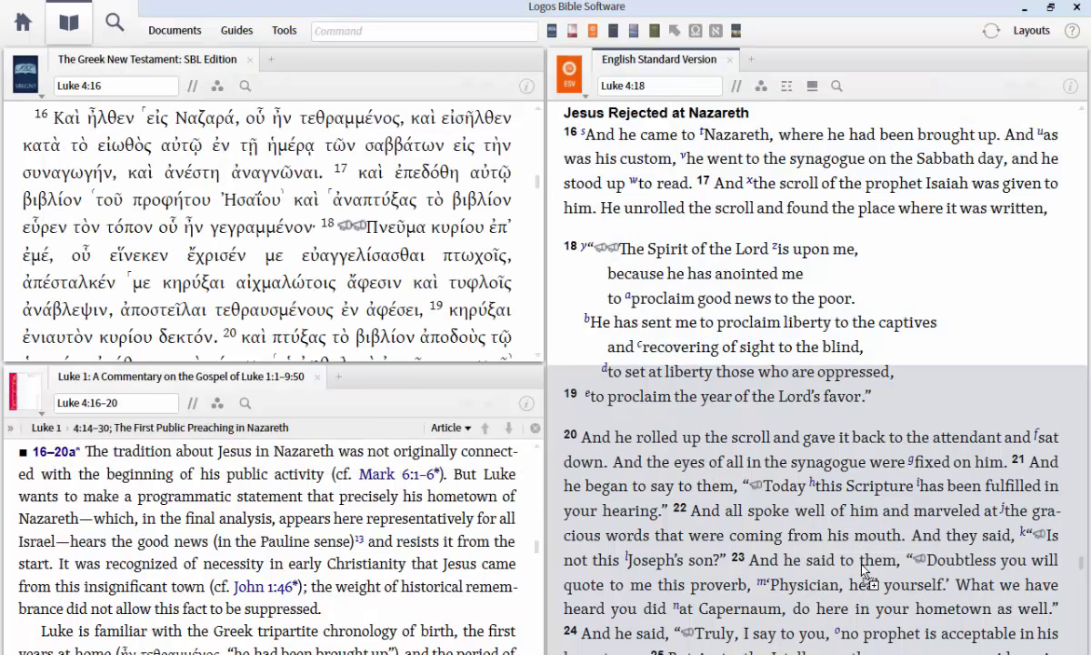
Search the library for "greek bdag" and open A Greek-English Lexicon of the New Testament and Other Early Christian Literature, Third Edition
click(69, 28)
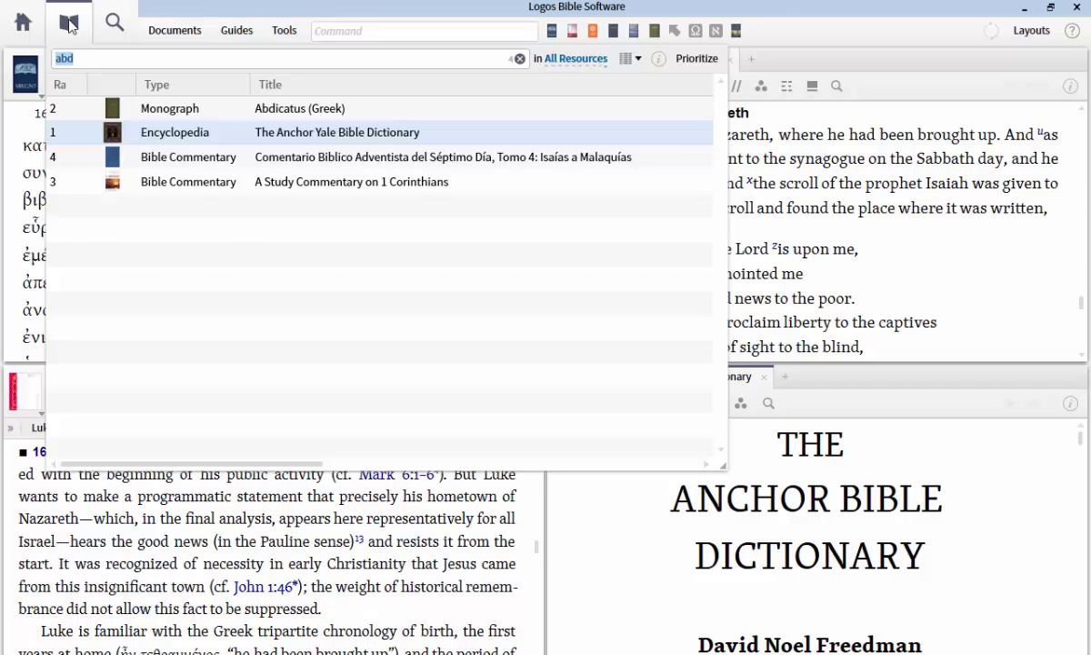
click(69, 27)
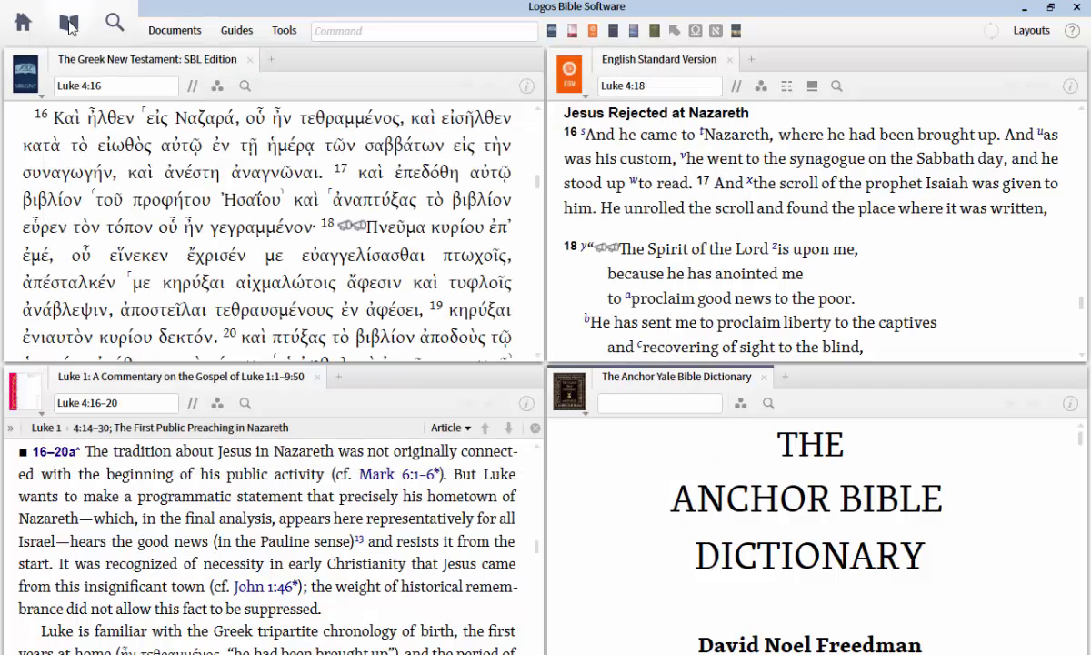
click(69, 27)
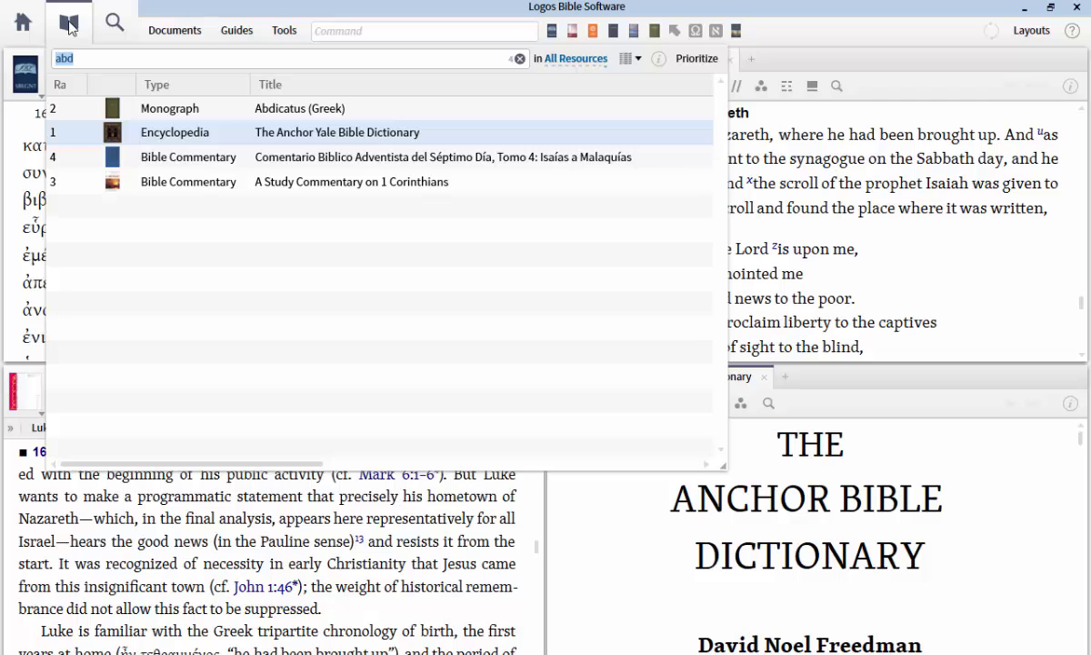
text(greek)
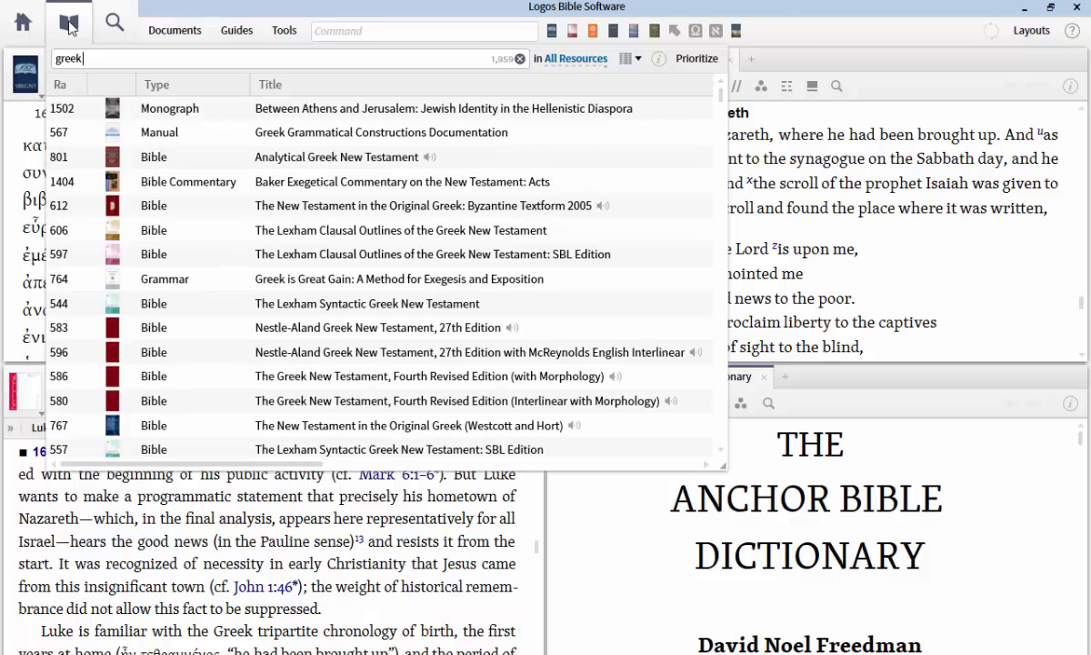
text( abd)
key(BackSpace)
text(b)
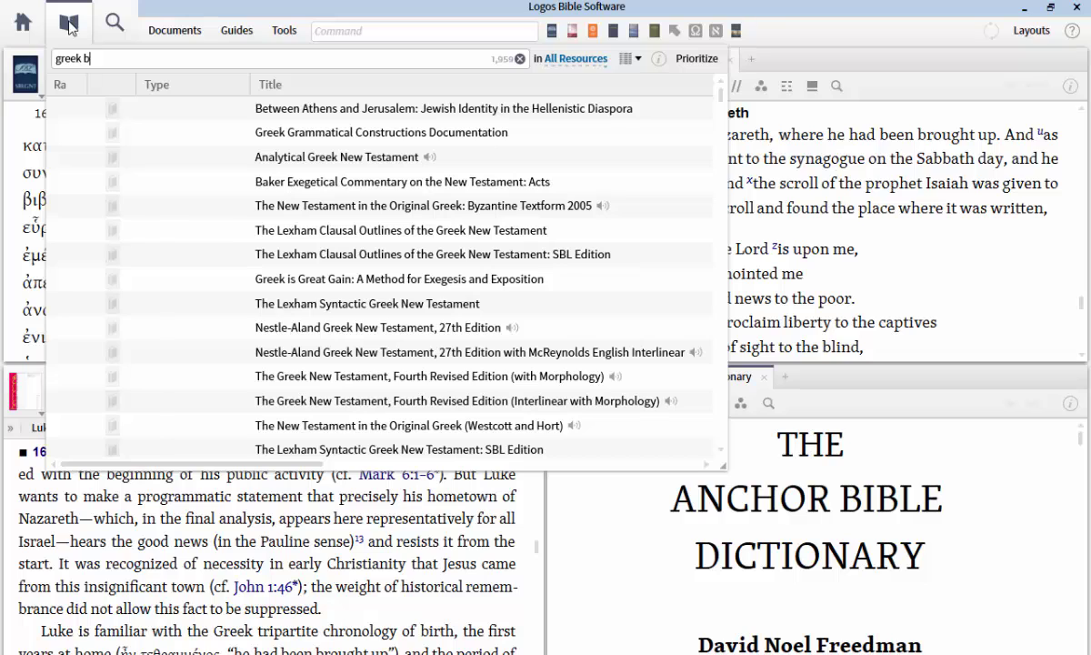
text(dag)
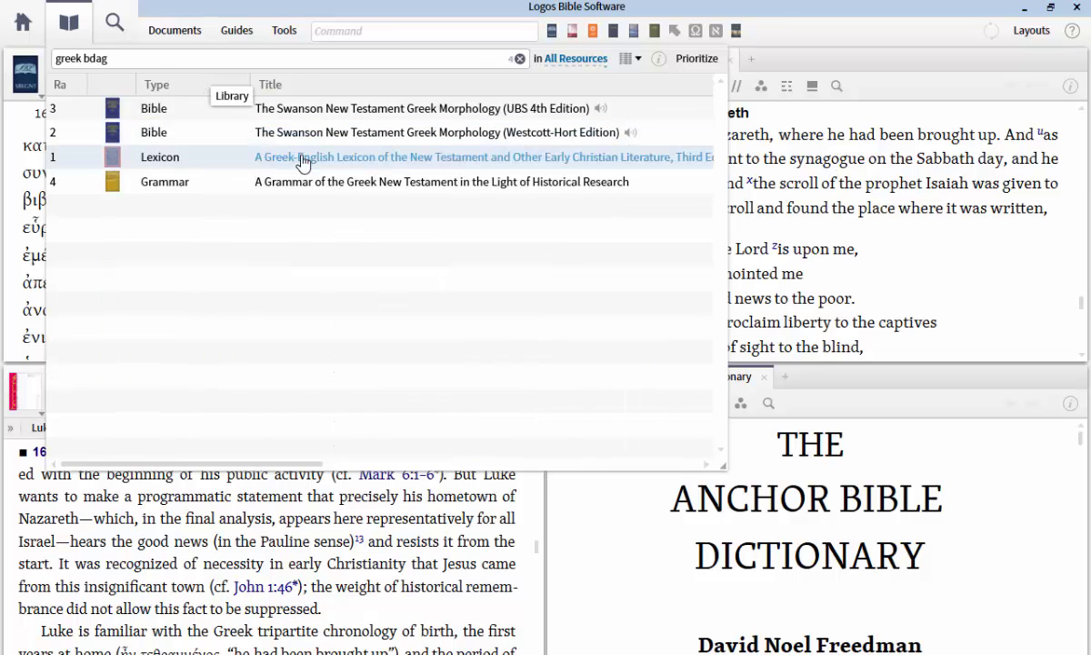
mouse_move(302, 161)
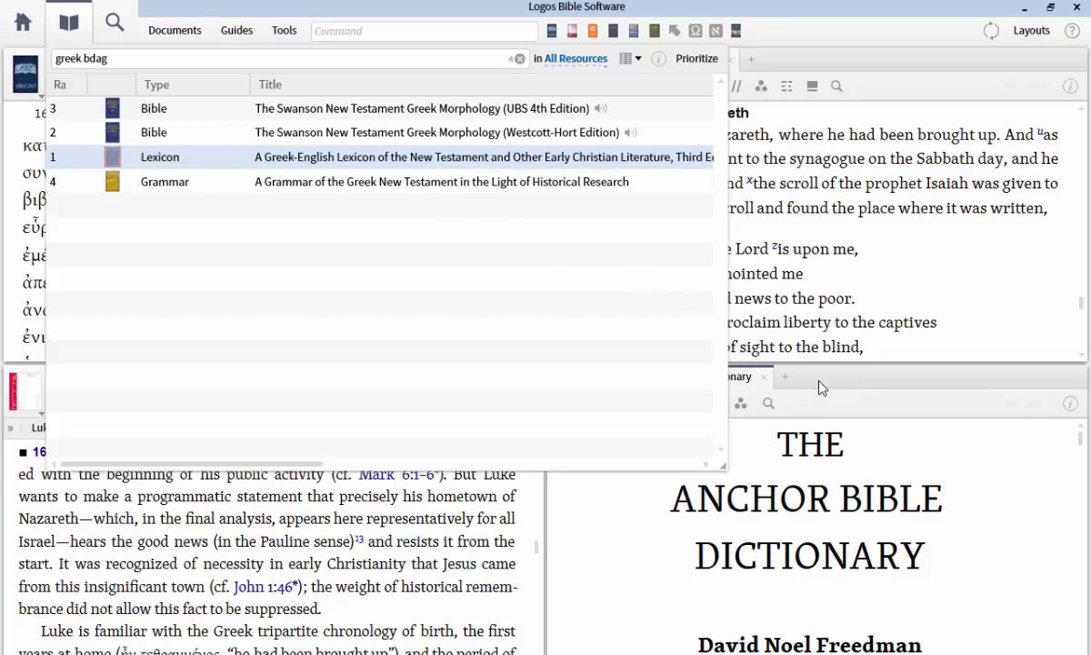
click(330, 161)
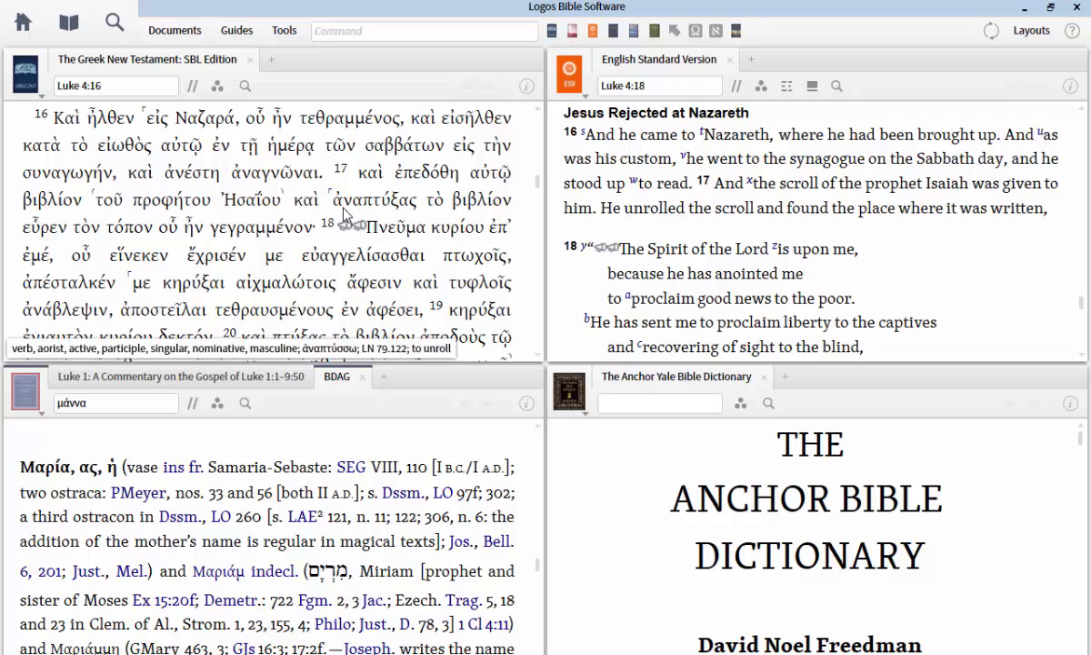
Move BDAG into the pane of The Anchor Yale Bible Dictionary, and switch between the two books, leaving BDAG in front
drag(371, 380, 804, 378)
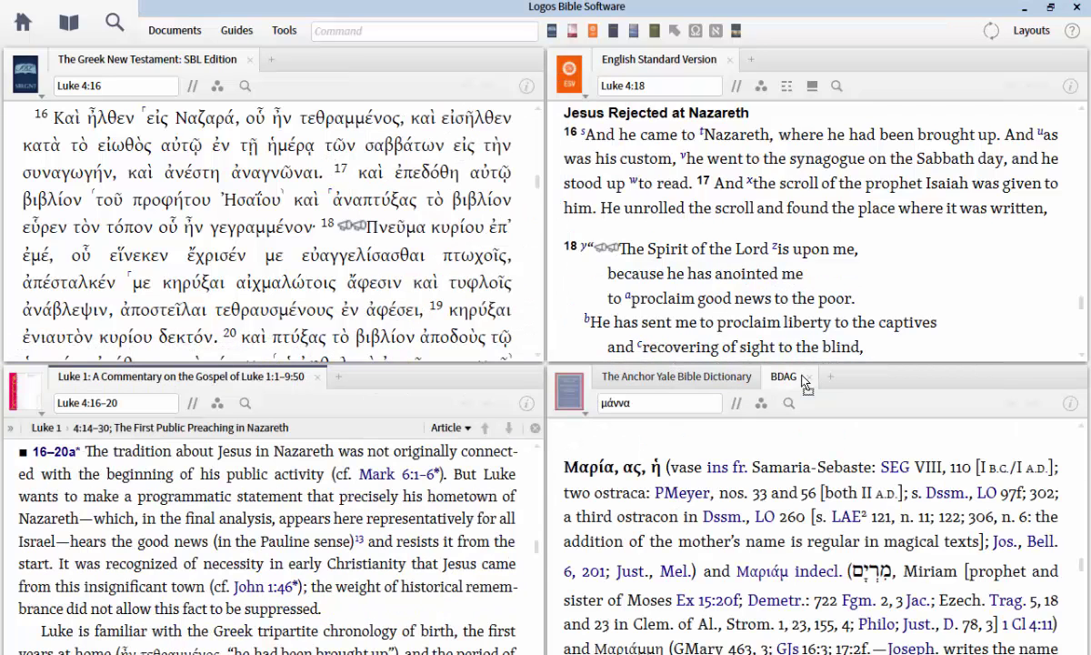
click(618, 377)
click(775, 380)
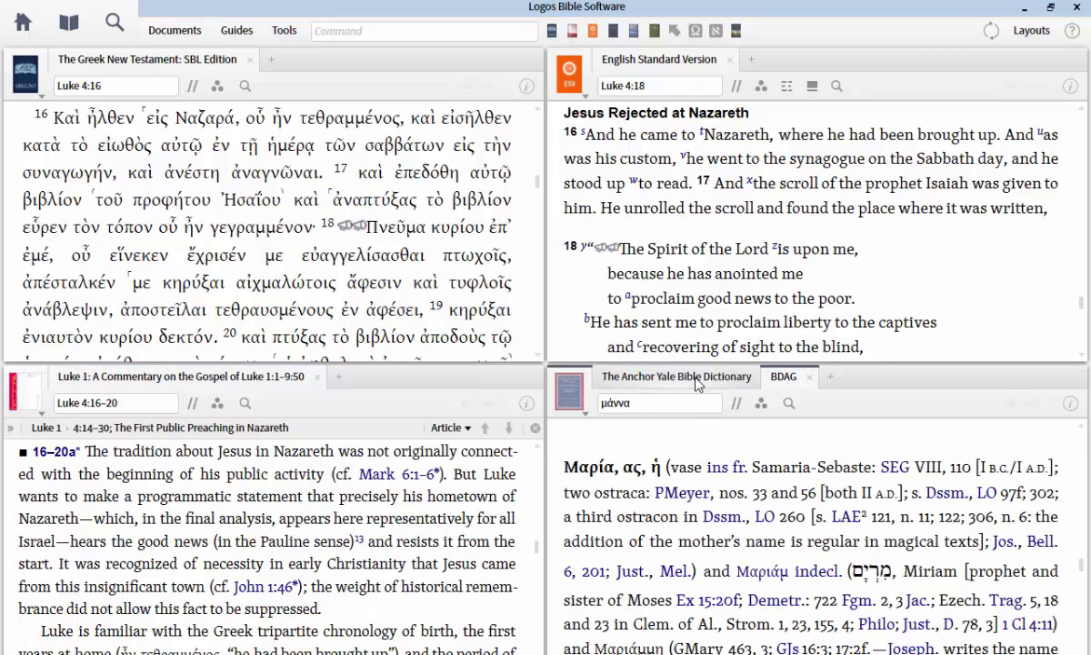
click(656, 377)
click(789, 380)
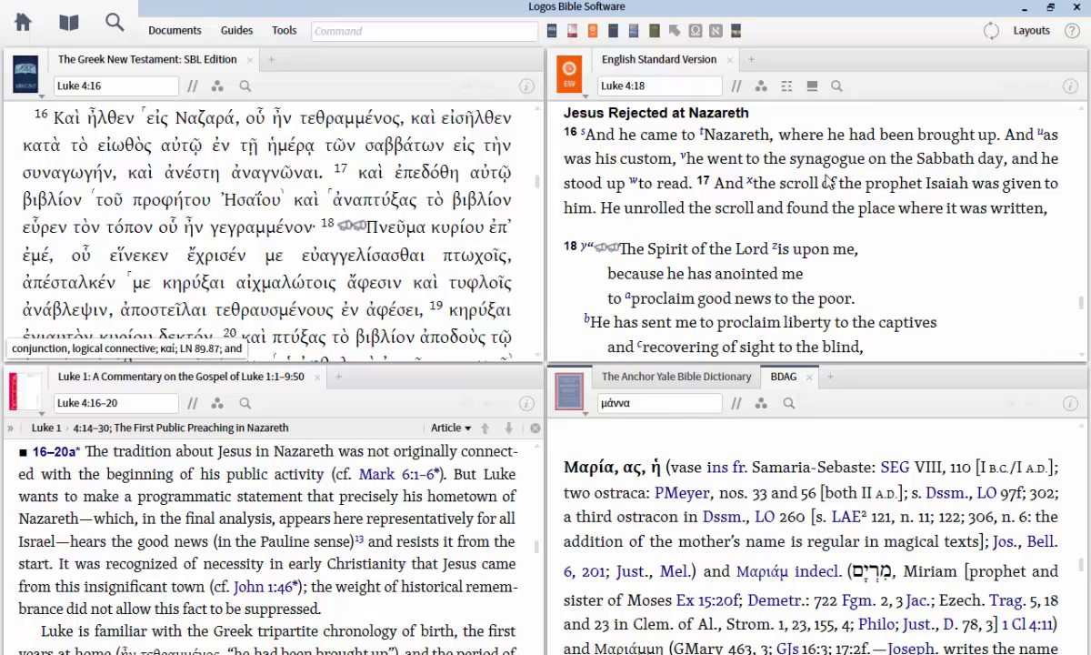
Assign the English Standard Version, The Greek New Testament: SBL Edition and the Luke 1 commentary to link set A
click(570, 72)
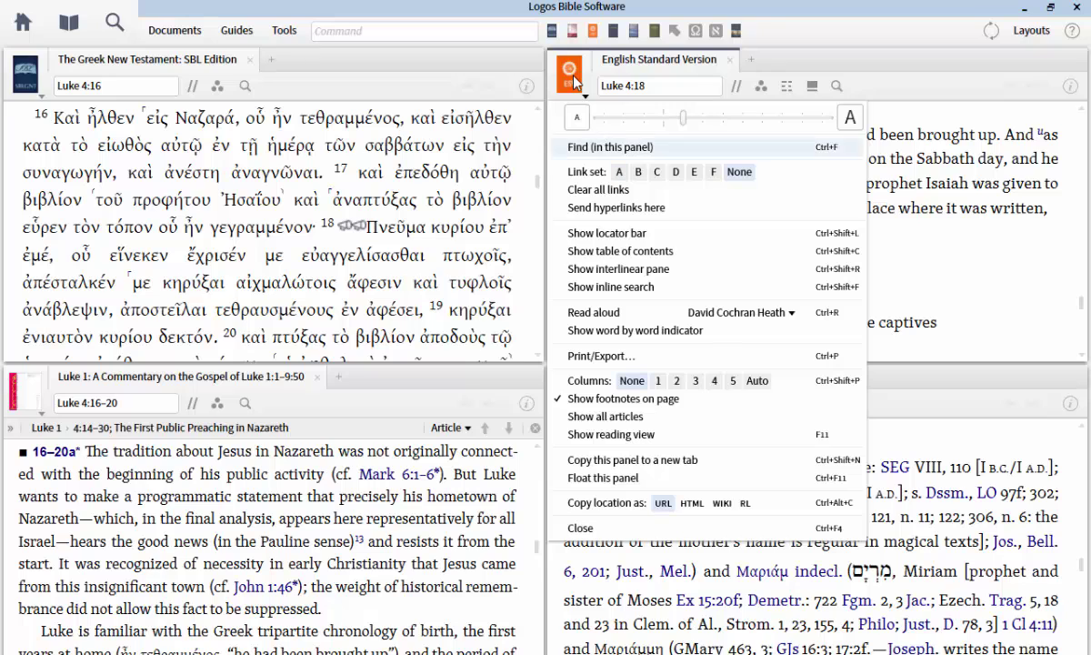
click(619, 174)
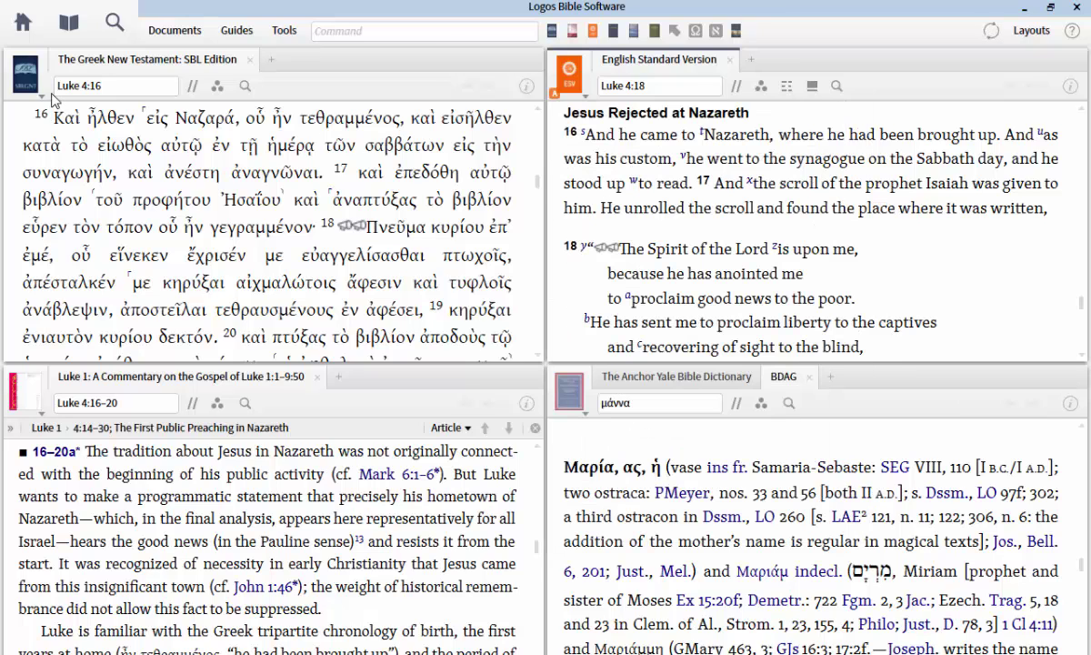
click(26, 87)
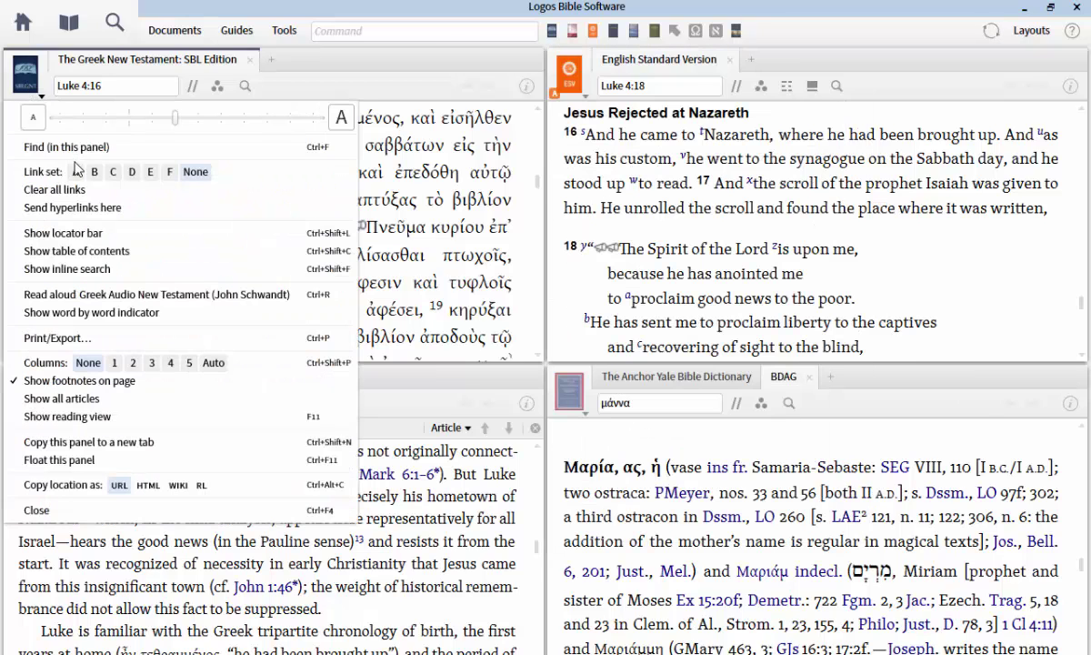
click(75, 171)
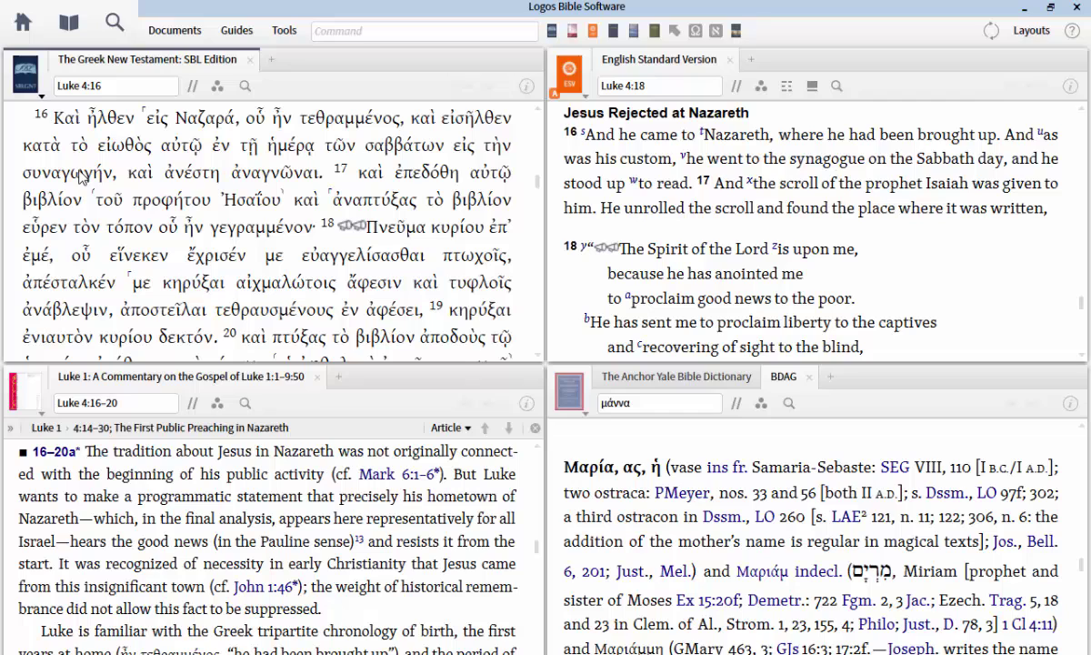
click(24, 403)
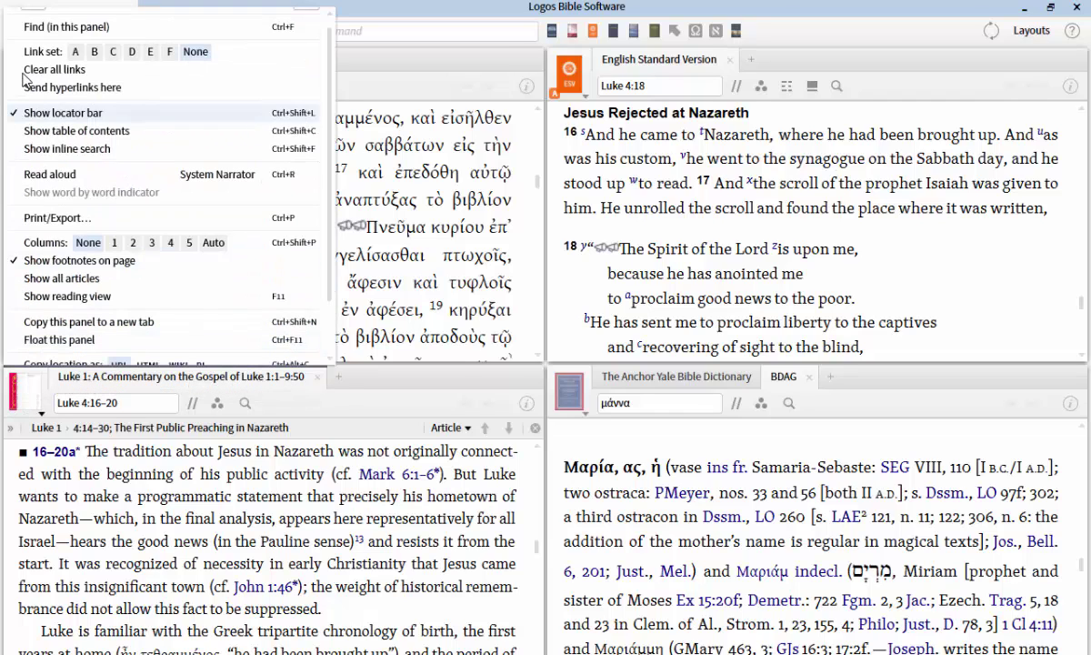
click(74, 52)
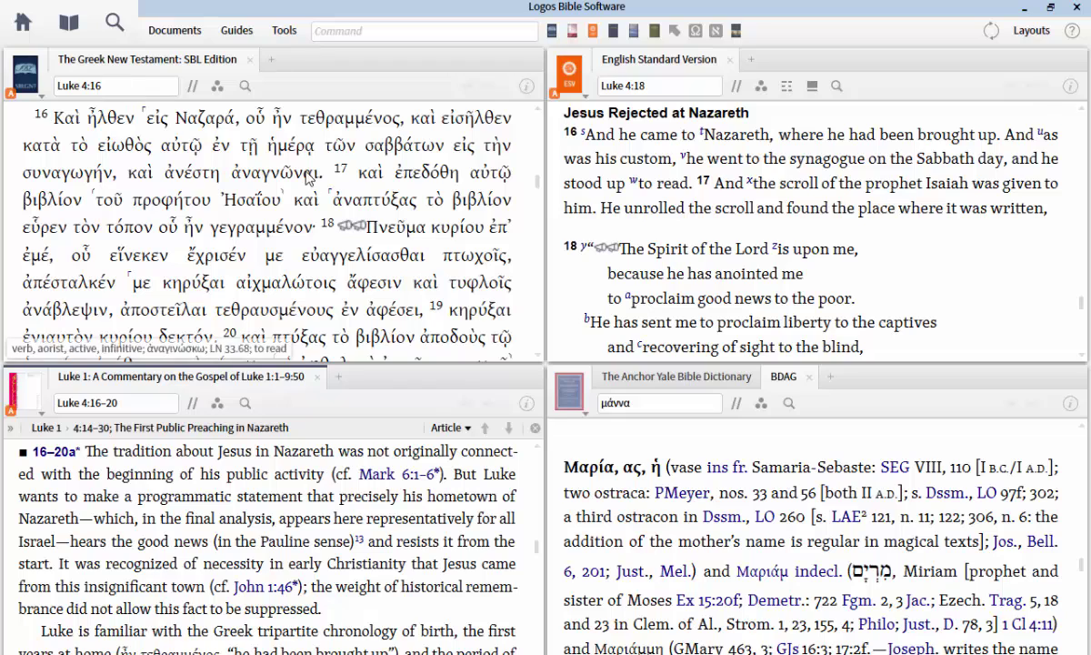
Go to Luke 21 in The Greek New Testament: SBL Edition so the linked resources follow
click(106, 86)
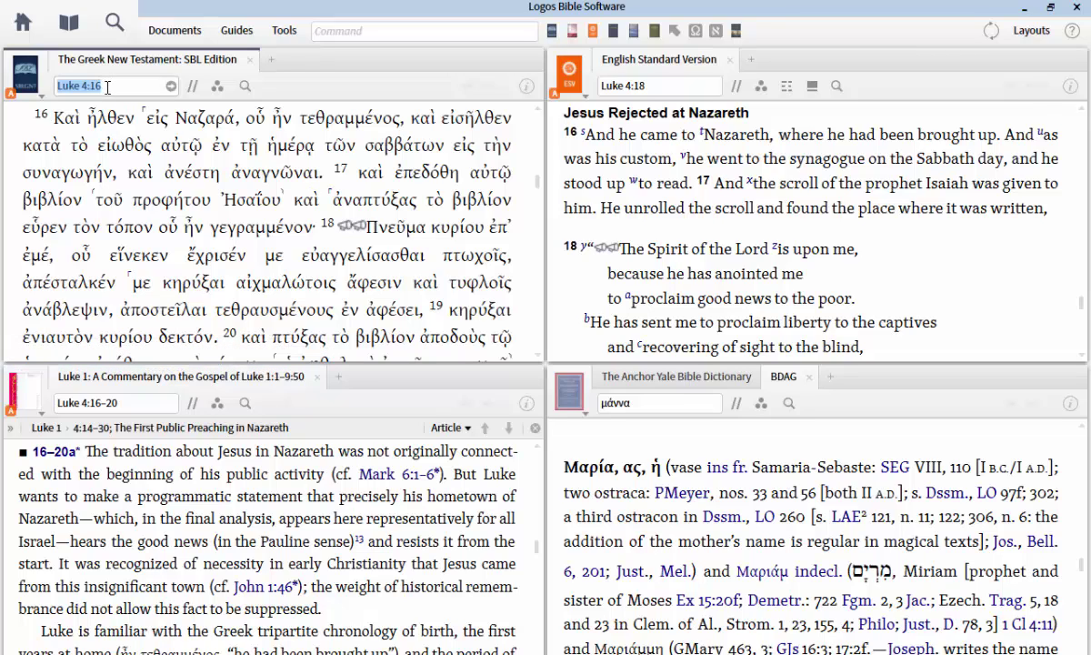
text(luke 21)
key(Return)
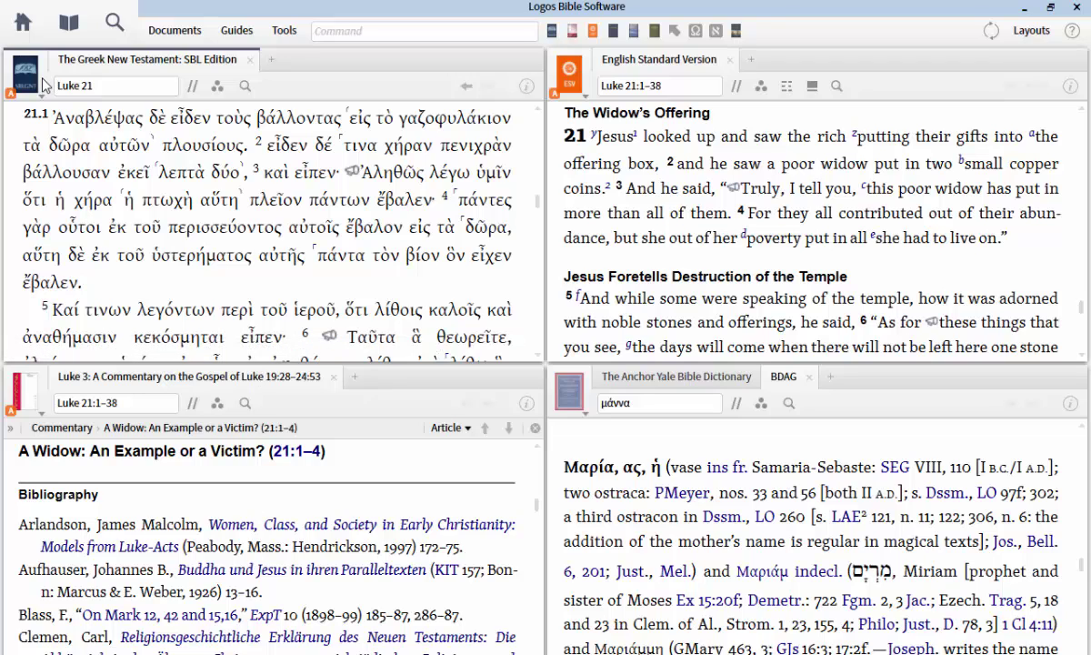
Go to Luke 8:3 in The Greek New Testament: SBL Edition and bring the start of chapter 8 into view
click(109, 86)
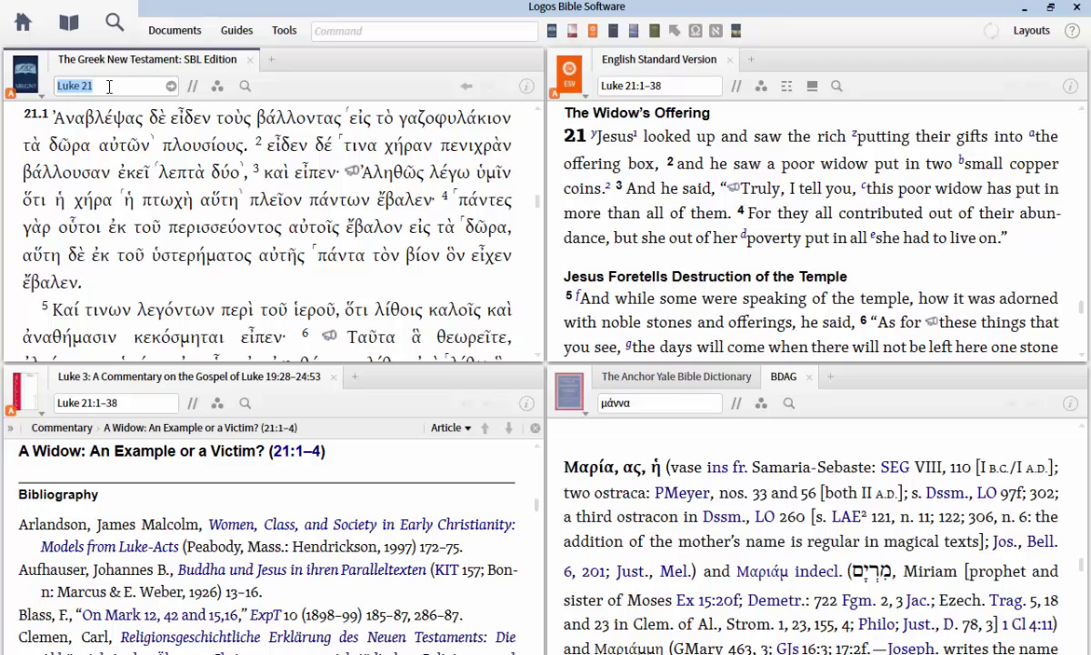
text(luke 8:3)
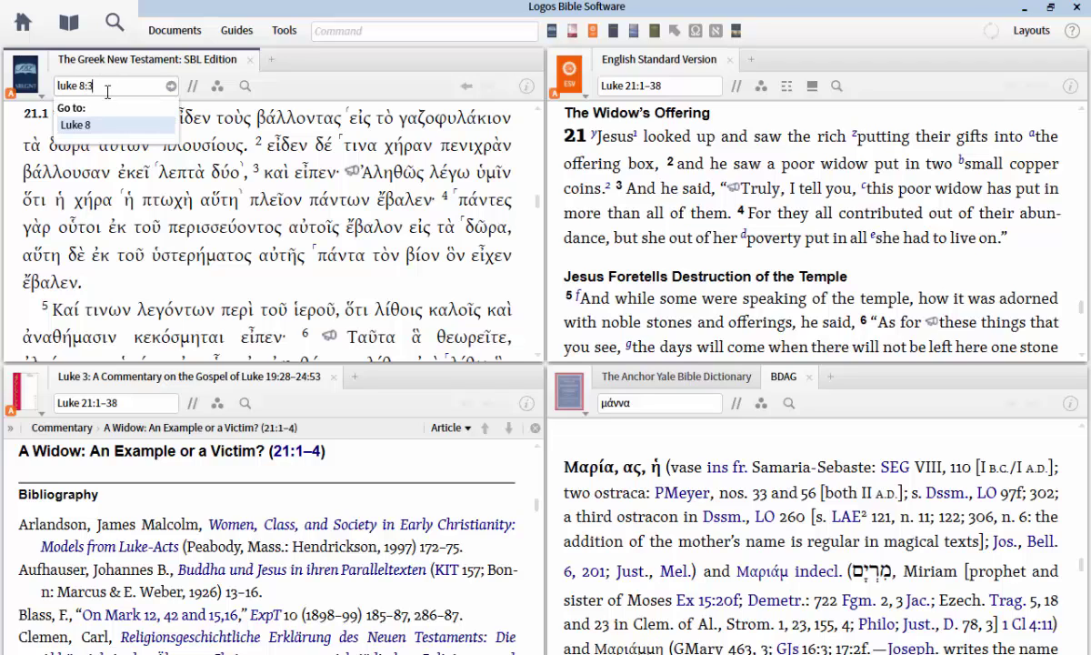
key(Return)
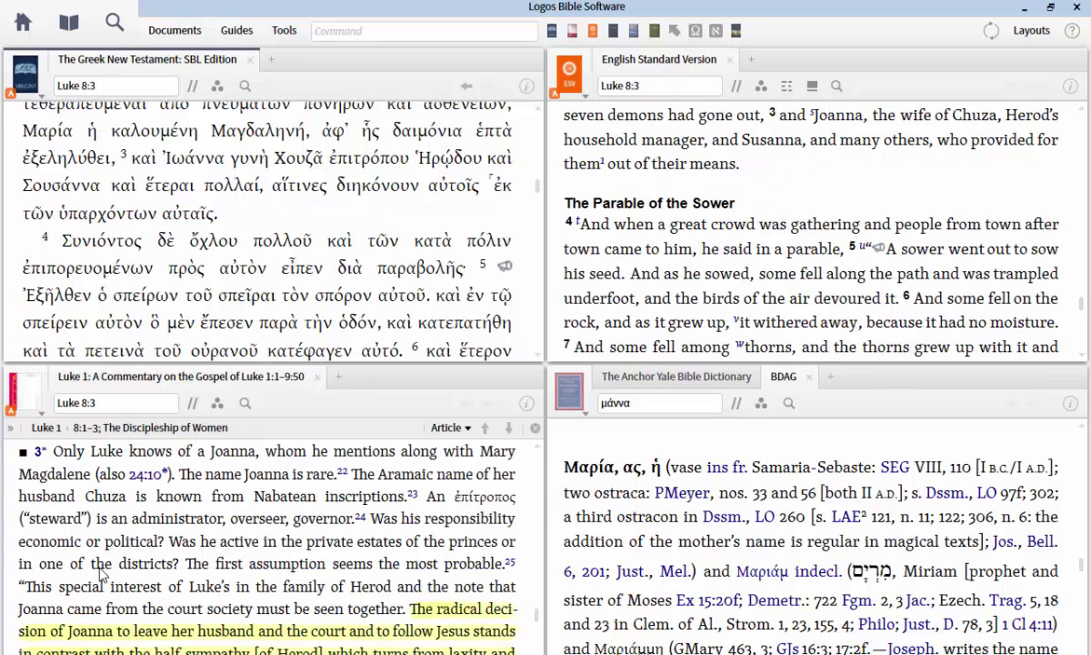
scroll(736, 187, up, 1)
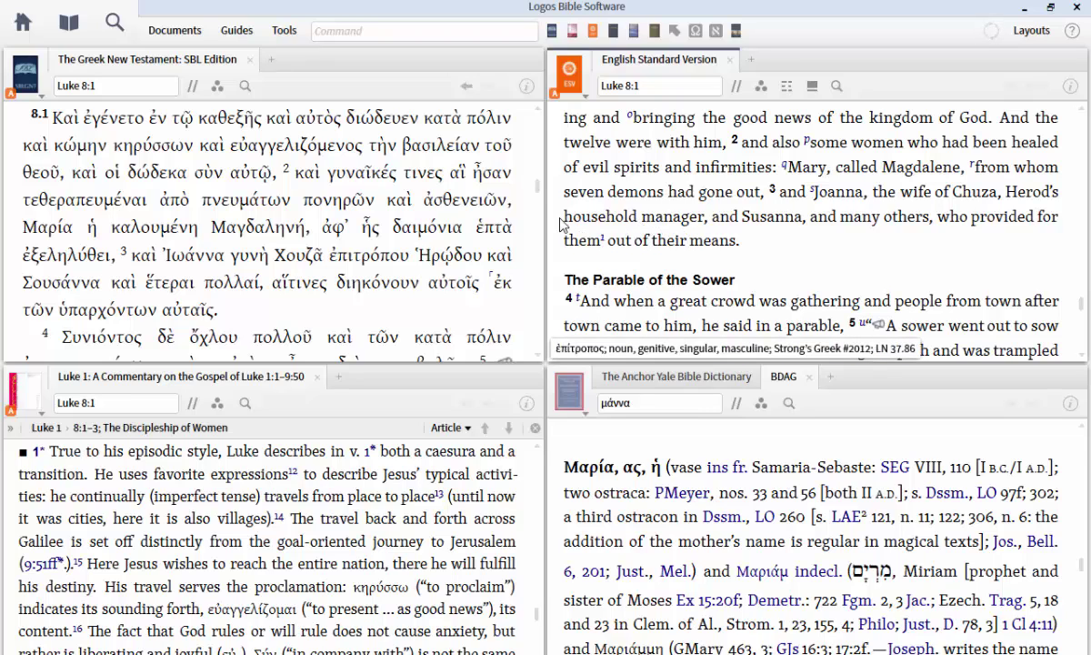
Select "household manager" in the English Standard Version of Luke 8:3, and check the sympathetic highlighting option in both Bibles' visual filters
drag(565, 218, 705, 221)
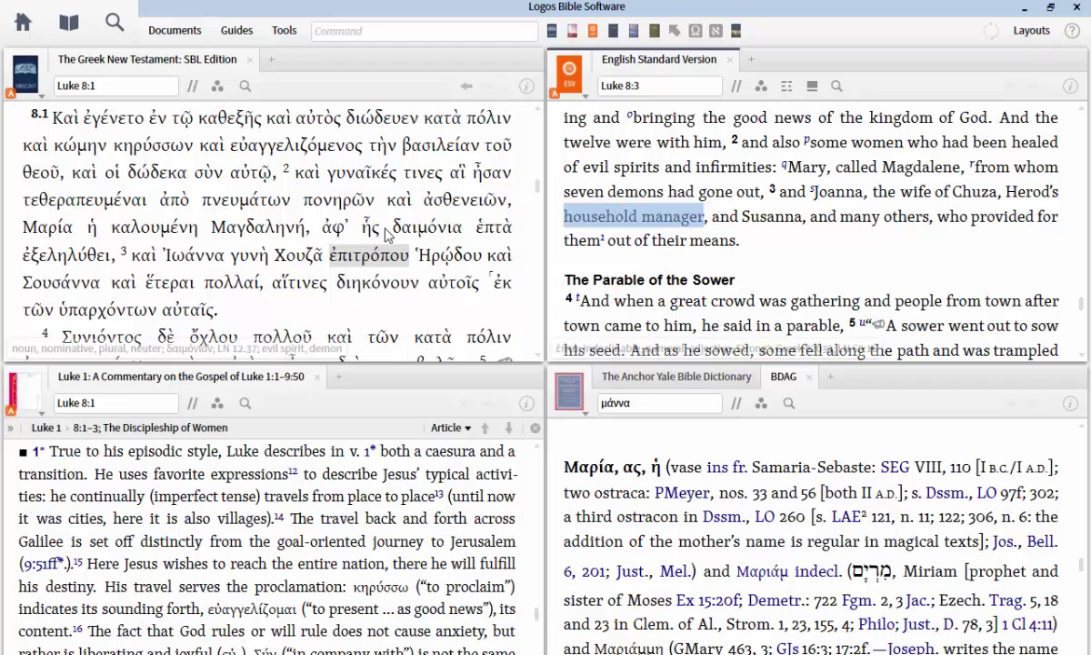
click(761, 88)
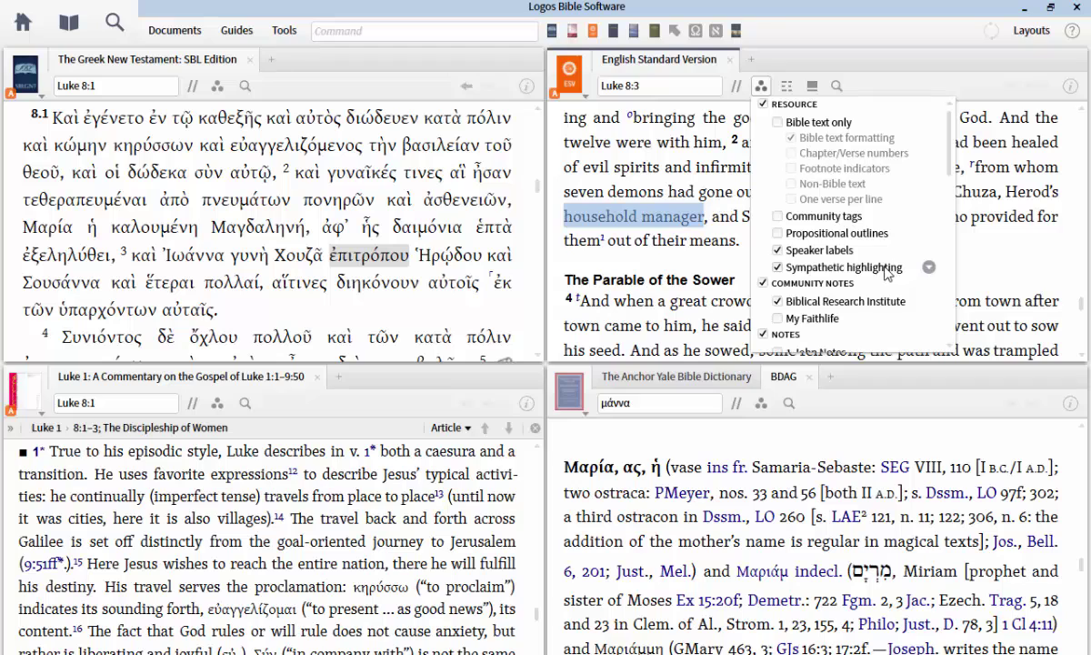
click(221, 92)
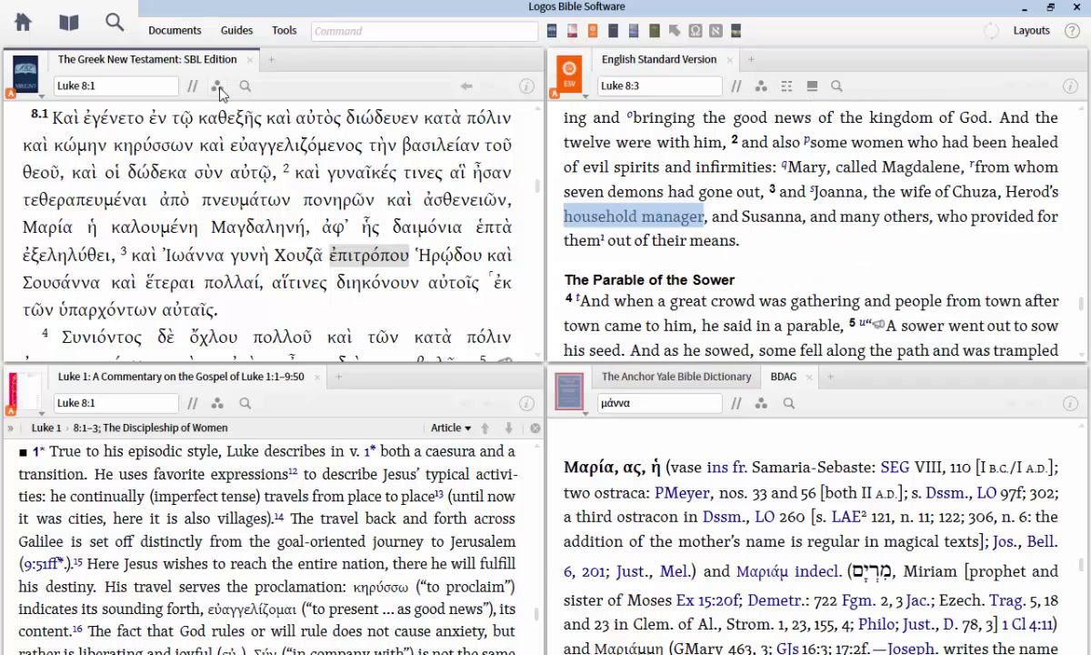
click(219, 91)
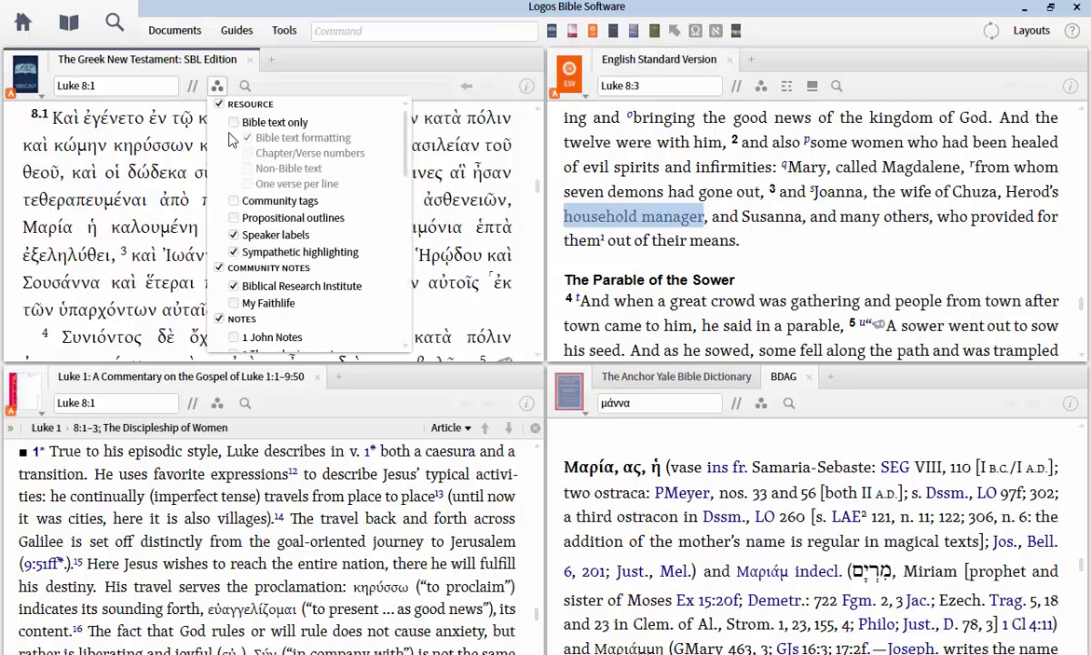
click(219, 88)
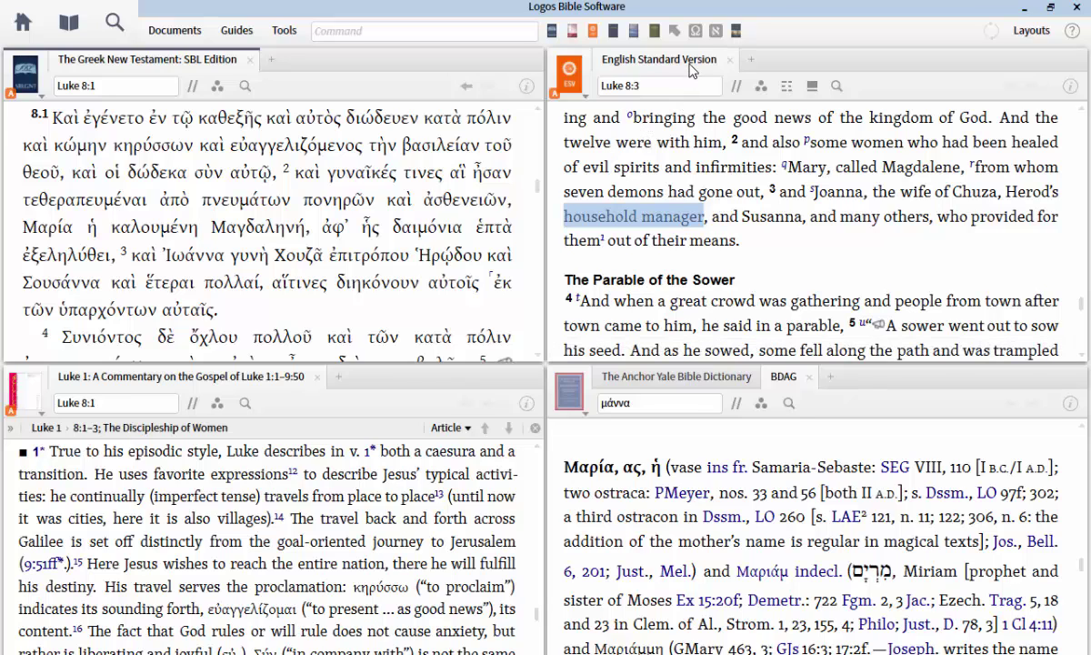
mouse_move(702, 188)
click(762, 87)
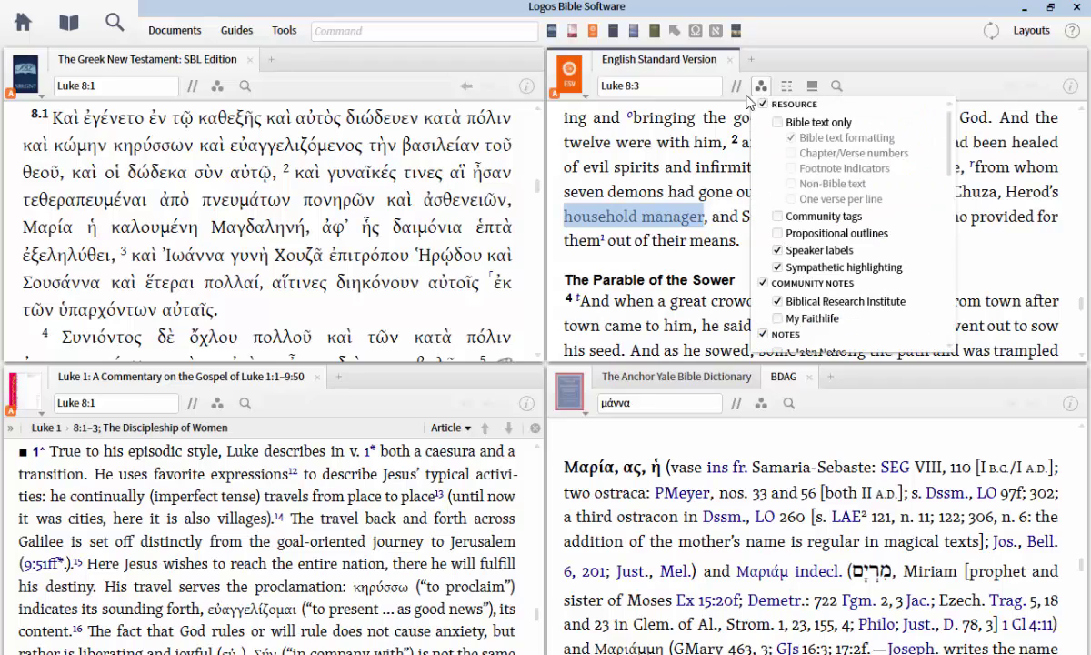
click(708, 62)
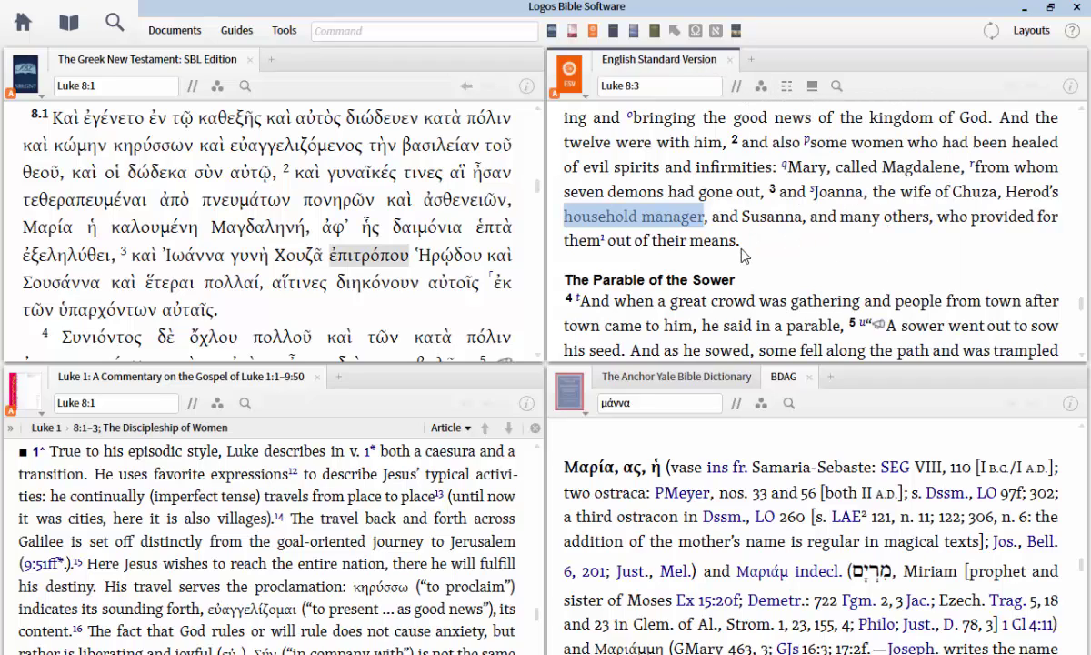
Select "Joanna" in the English Standard Version and ἐπιτρόπου in the Greek text of Luke 8:3 to compare their counterparts
double_click(838, 193)
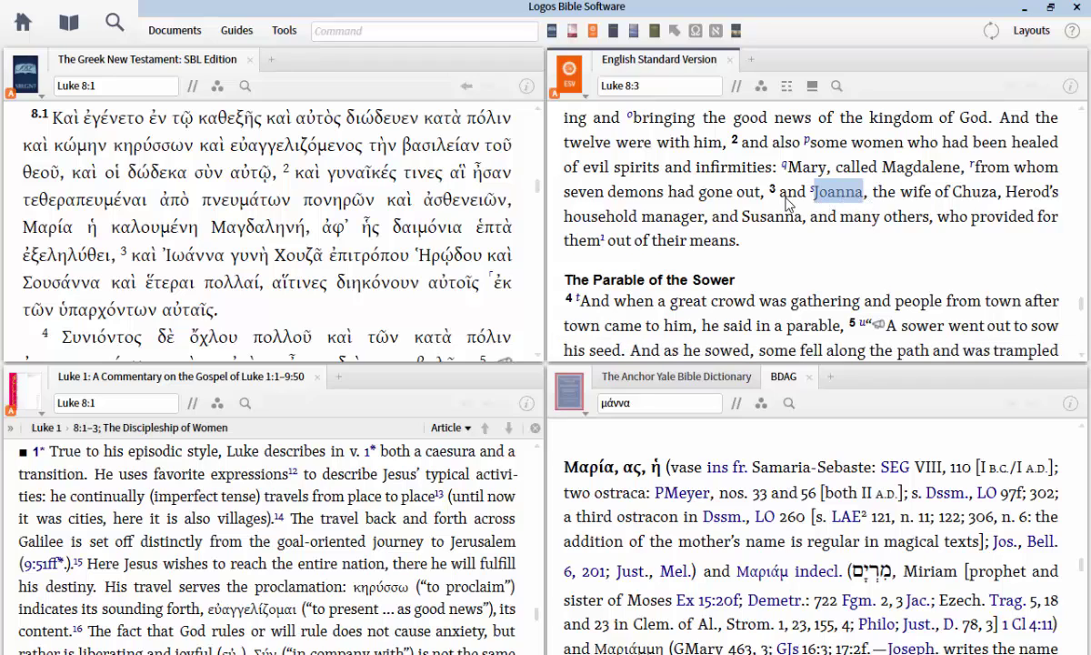
mouse_move(179, 259)
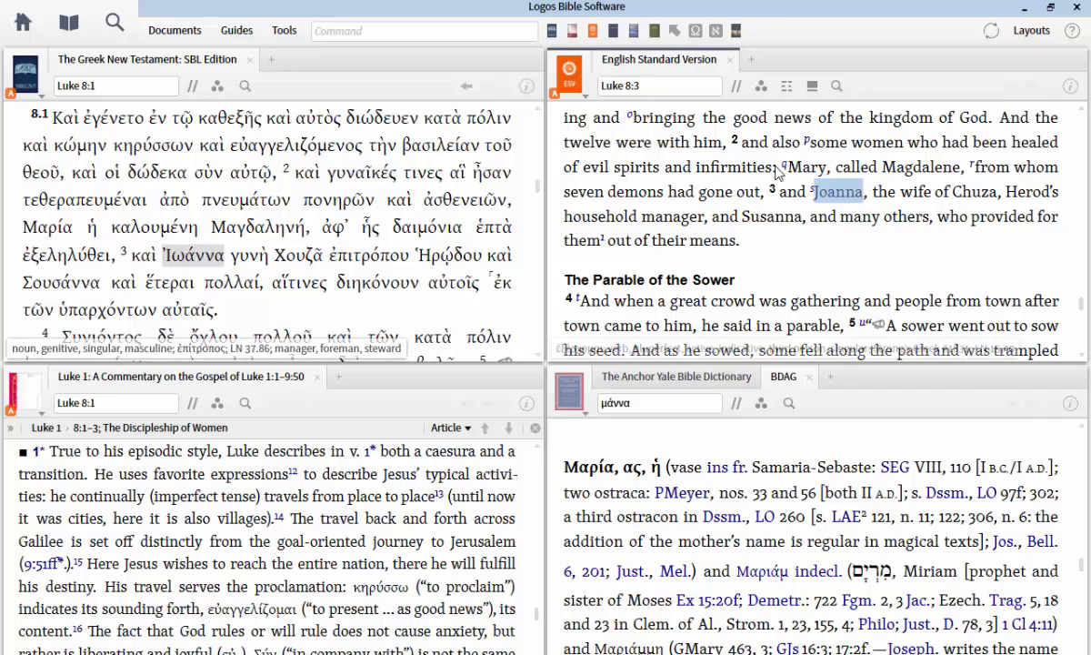
click(332, 282)
drag(318, 252, 408, 259)
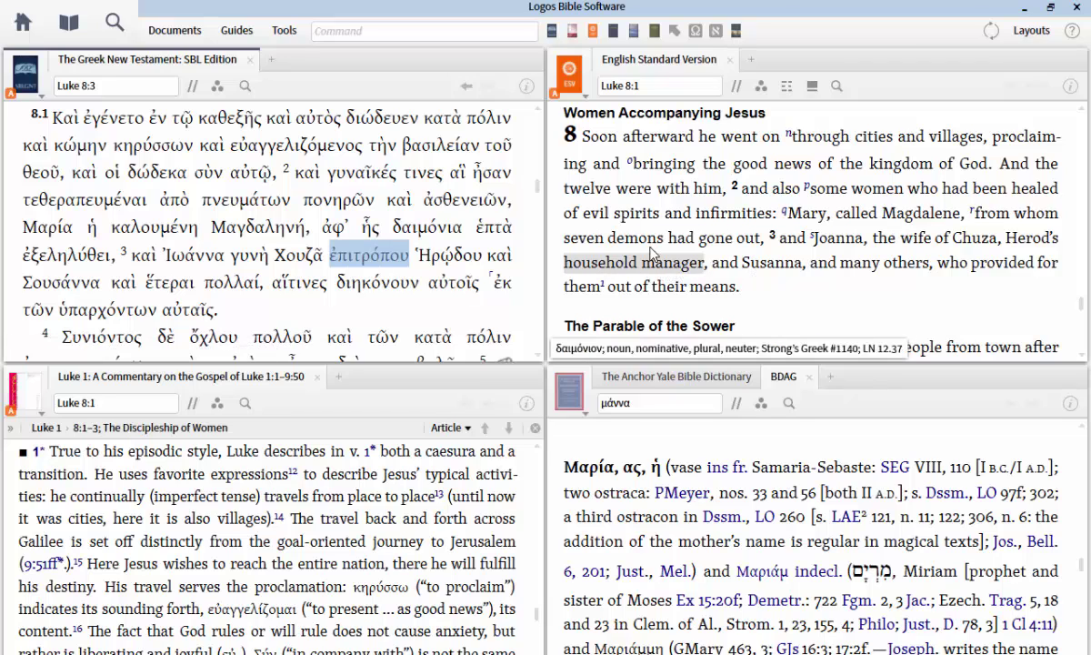
Look up ἐπιτρόπου, γυνὴ and δαιμόνια from the Greek text of Luke 8:2–3, and close the Dictionary of Deities and Demons in the Bible
double_click(369, 260)
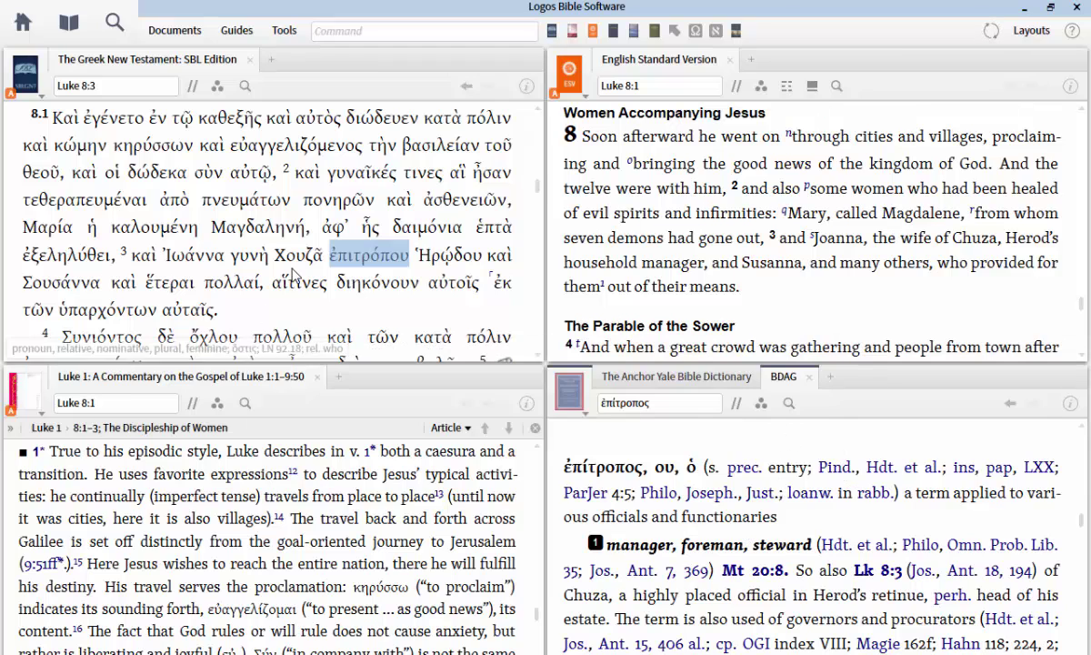
click(255, 257)
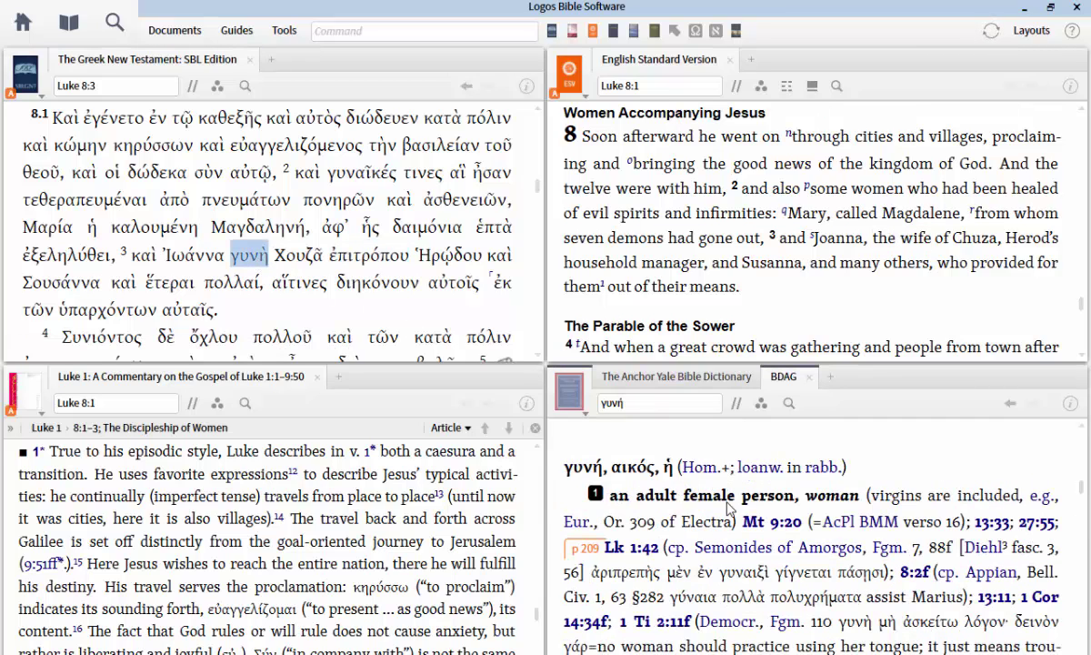
click(420, 236)
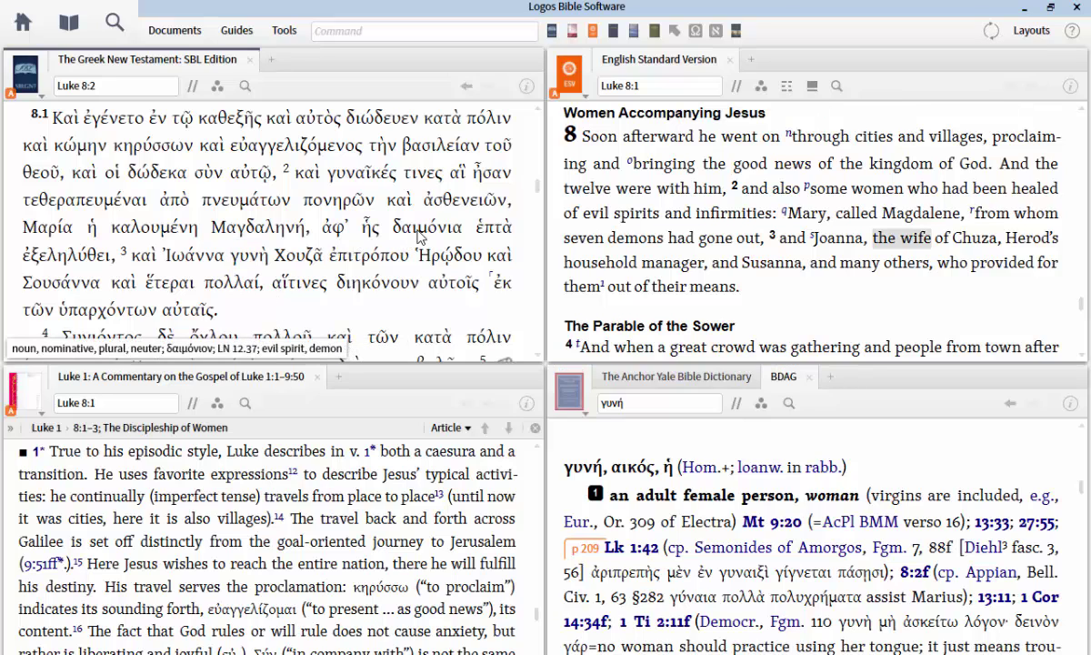
click(420, 237)
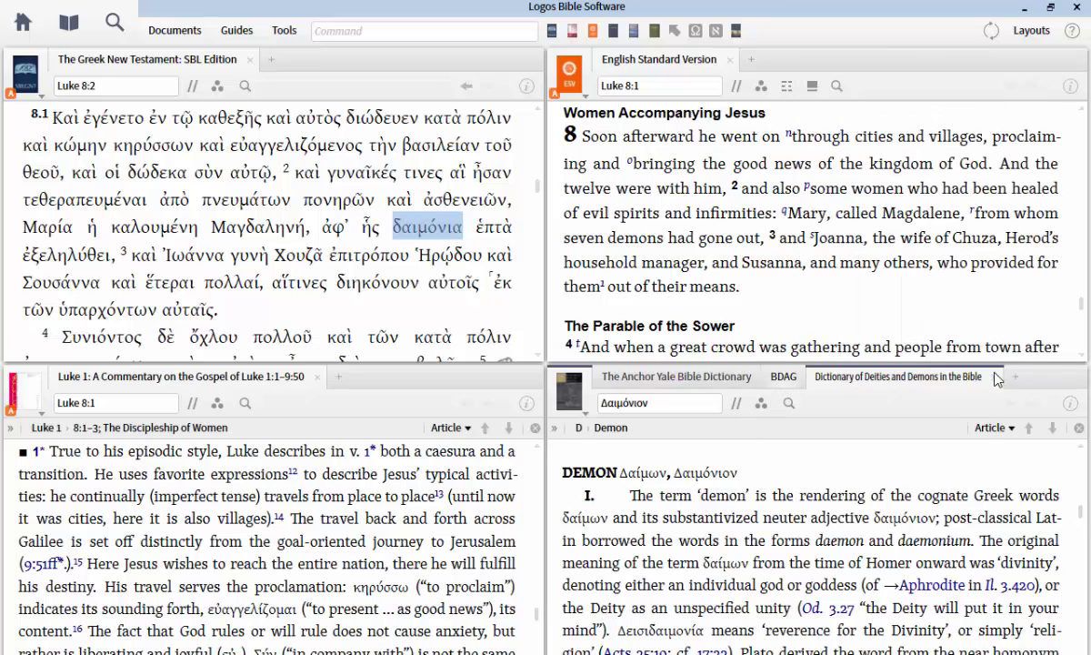
click(994, 383)
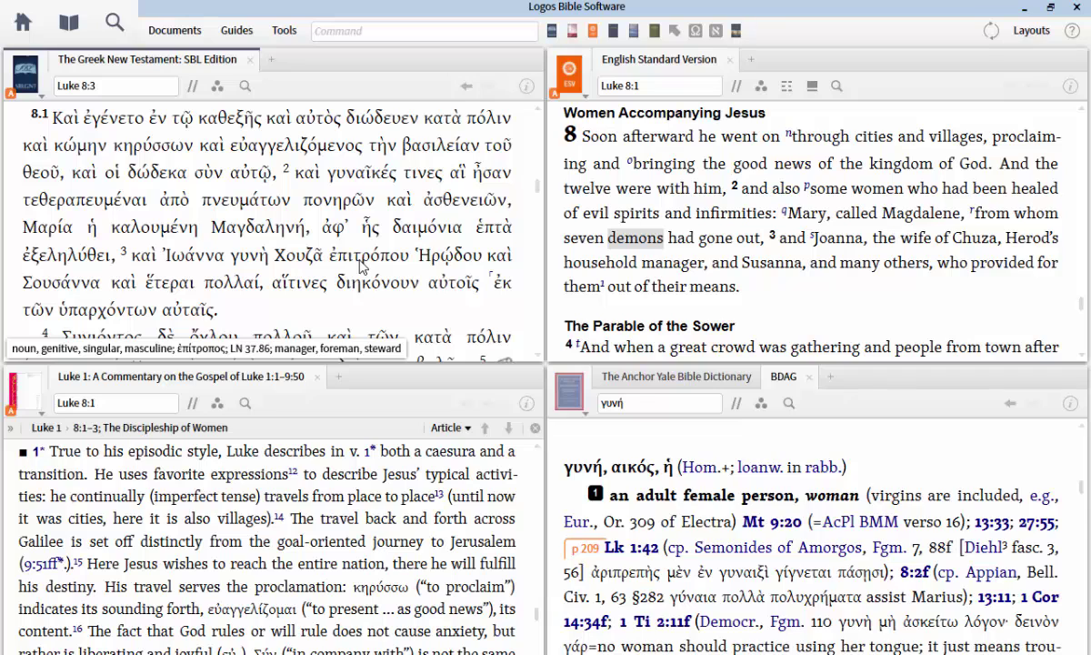
Look up ἐπιτρόπου from Luke 8:3 in BDAG and highlight "head of his estate." in yellow under the first sense
click(362, 266)
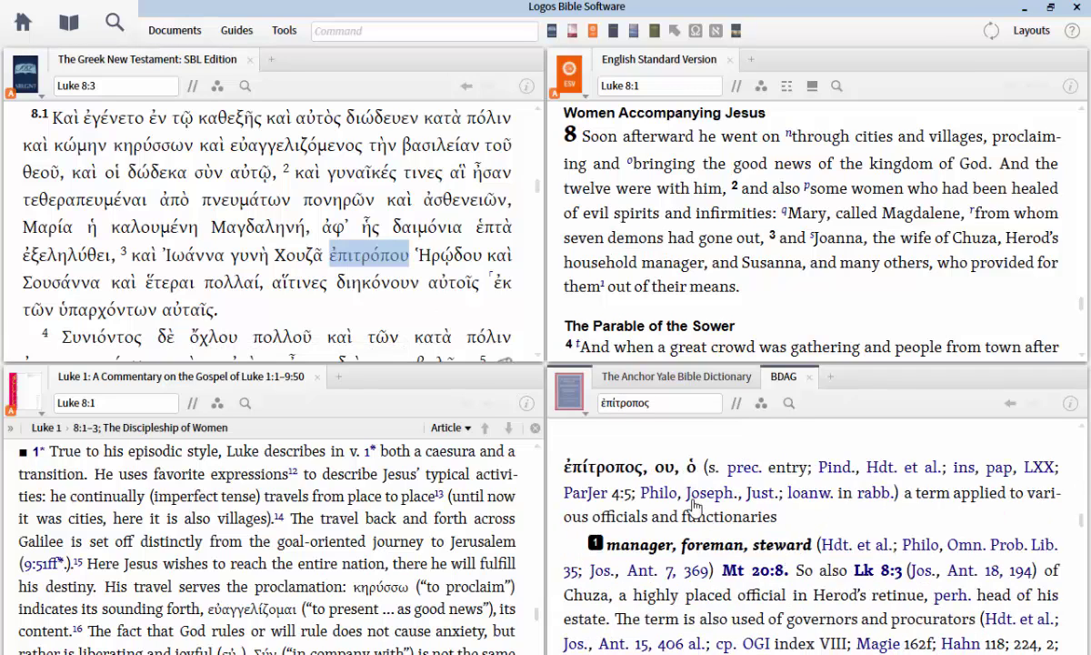
scroll(791, 530, down, 1)
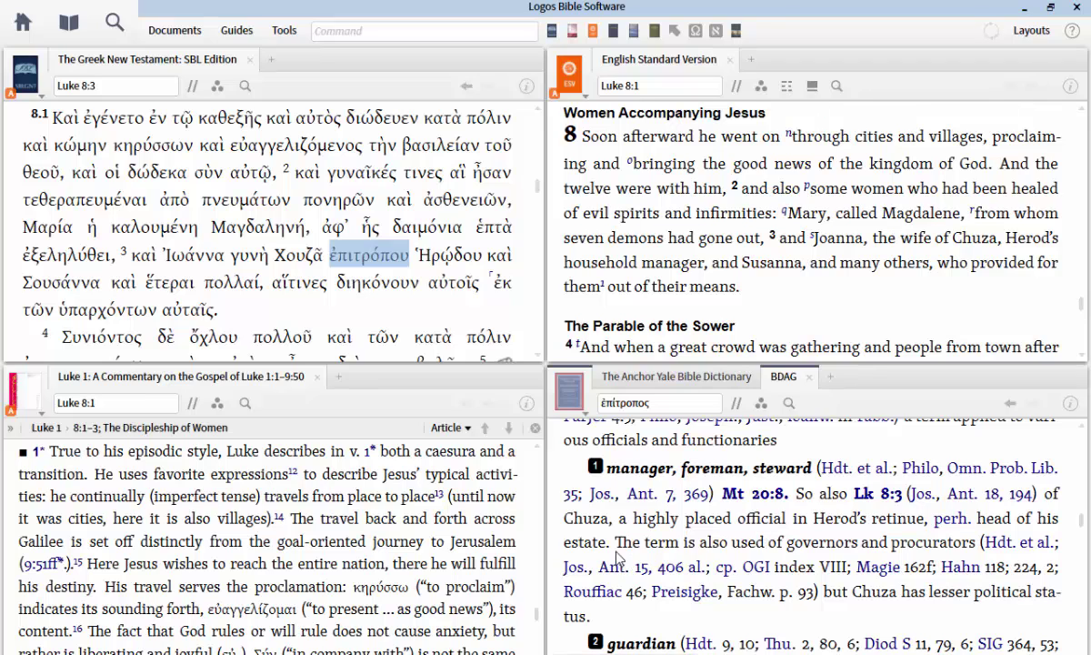
drag(613, 542, 977, 524)
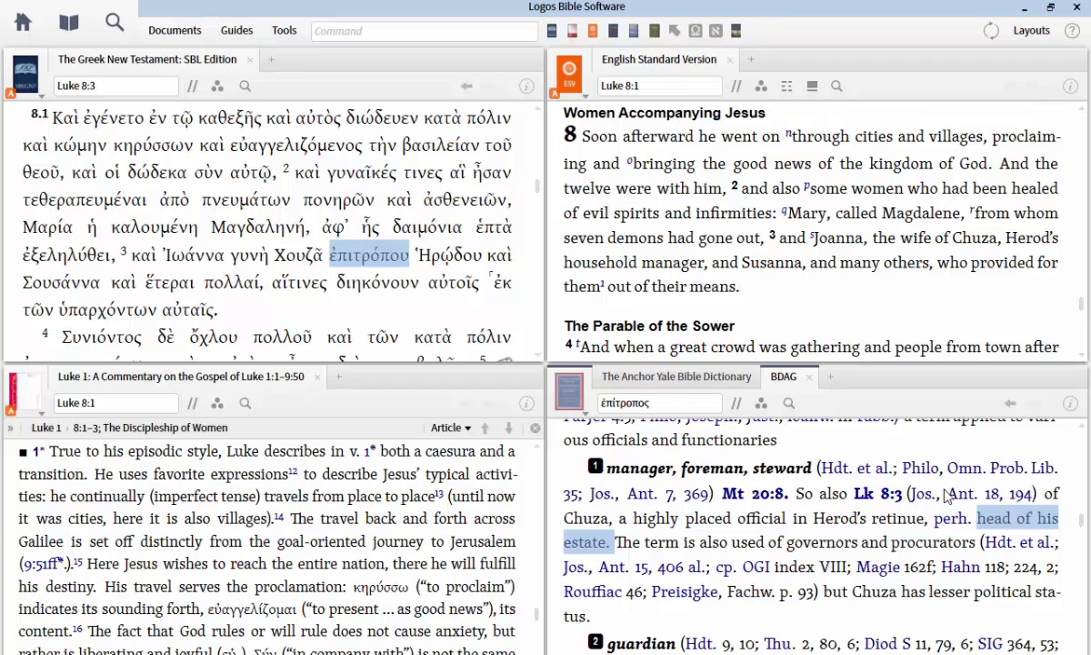
key(y)
click(914, 438)
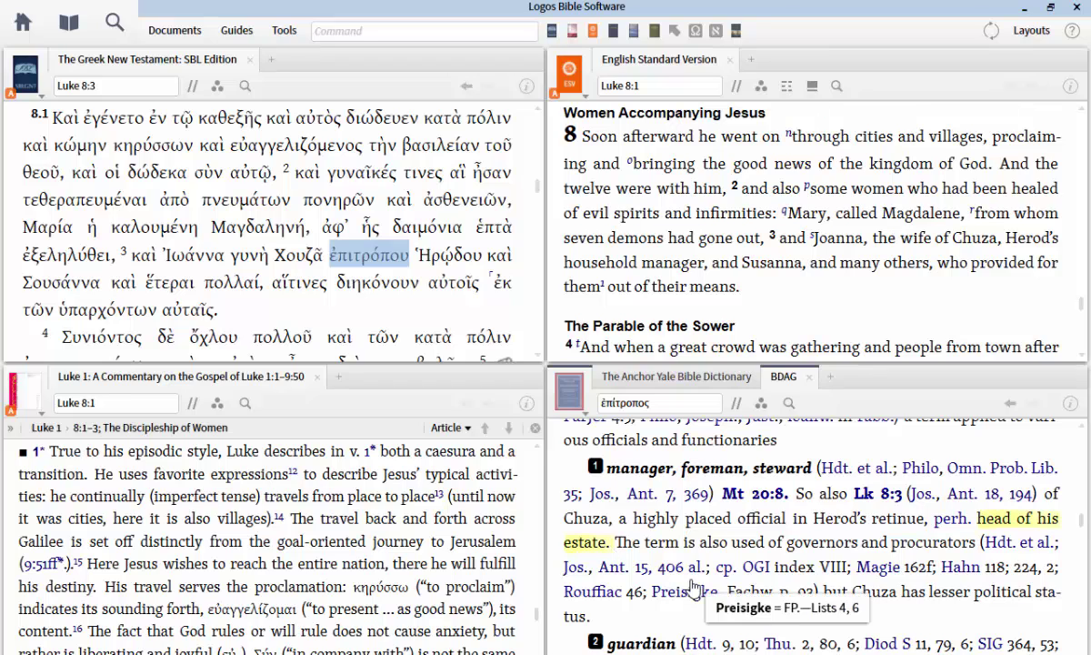
Open the Factbook entry for the person Joanna from her name in the English Standard Version of Luke 8:3
mouse_move(775, 263)
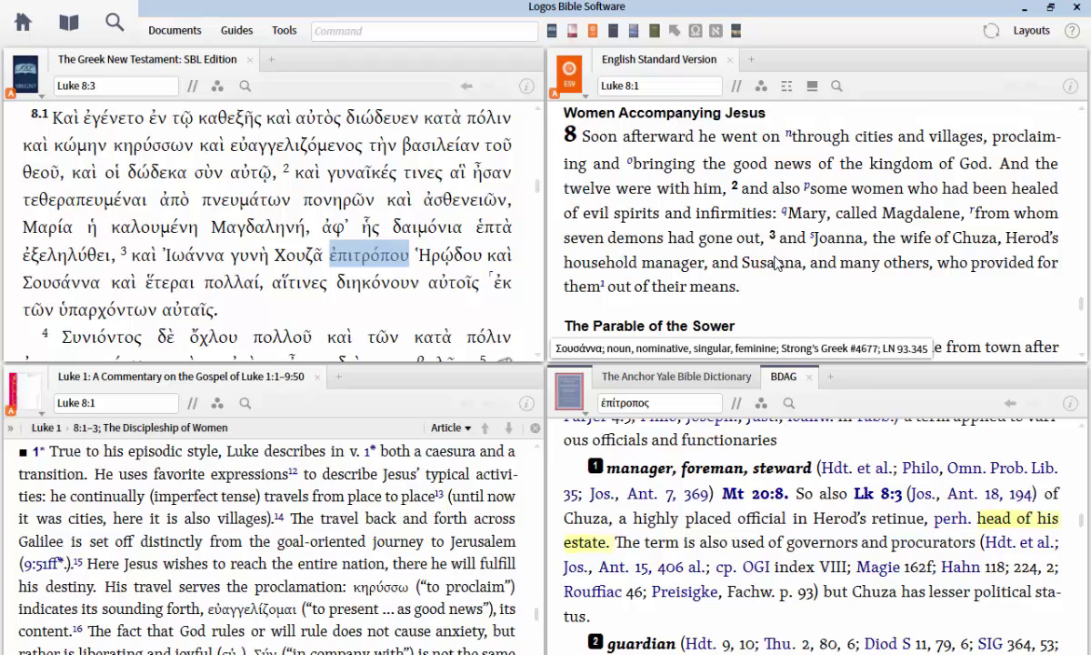
click(756, 240)
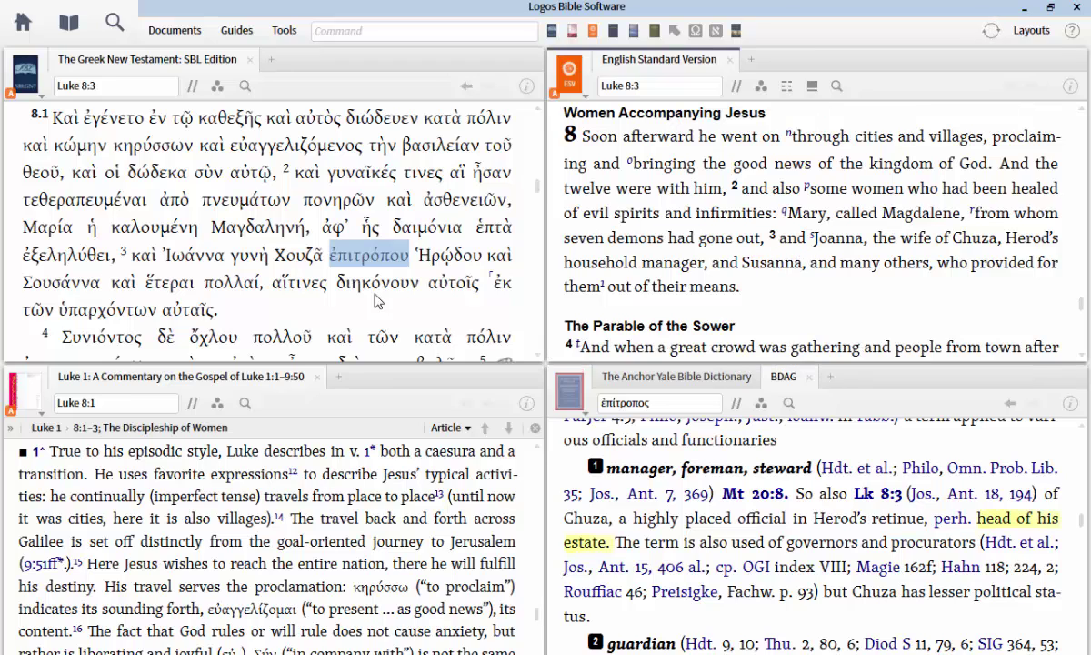
mouse_move(914, 258)
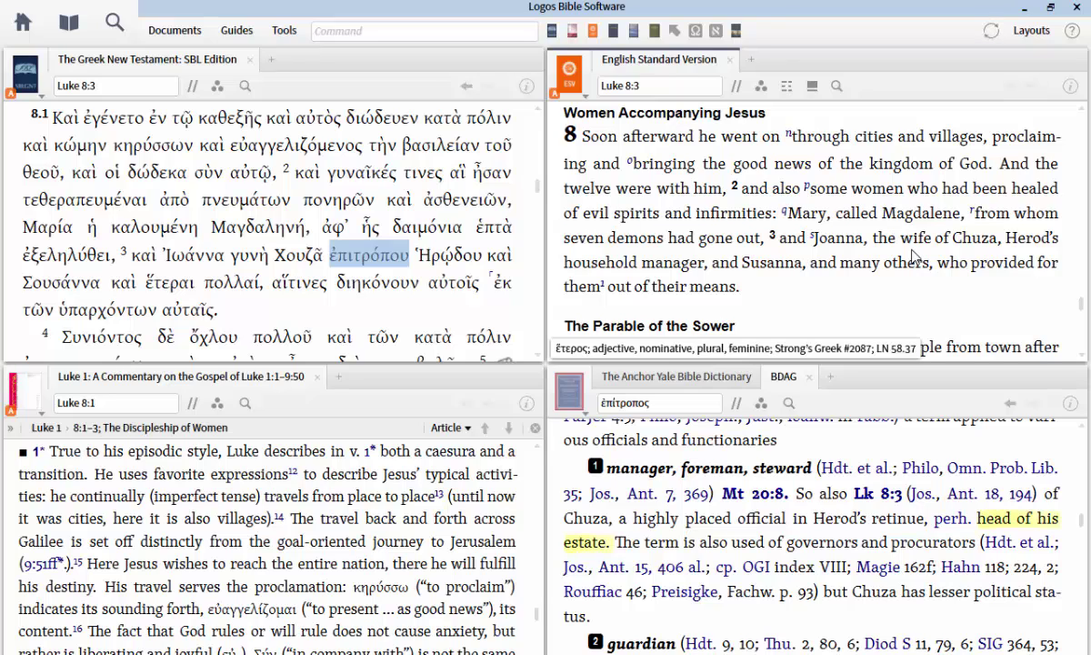
mouse_move(832, 244)
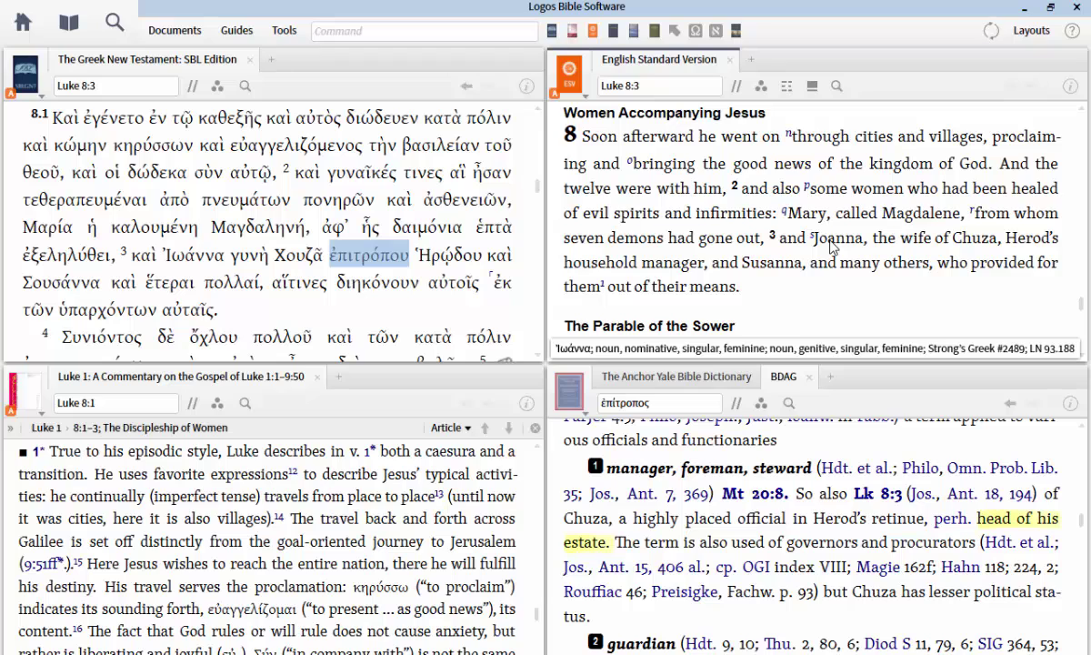
right_click(832, 243)
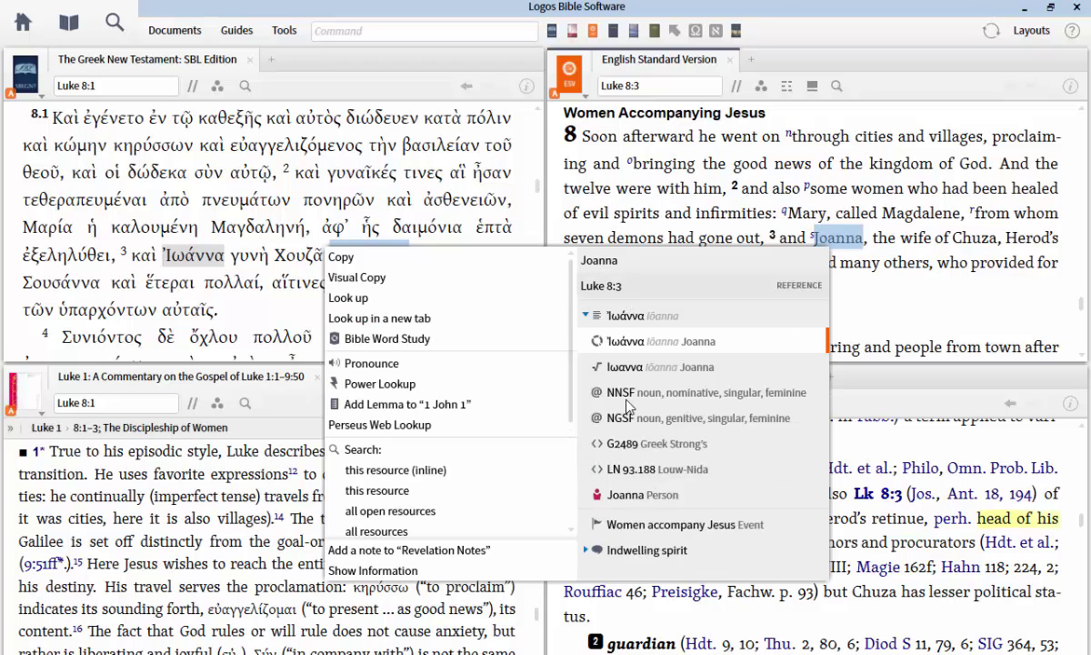
click(619, 504)
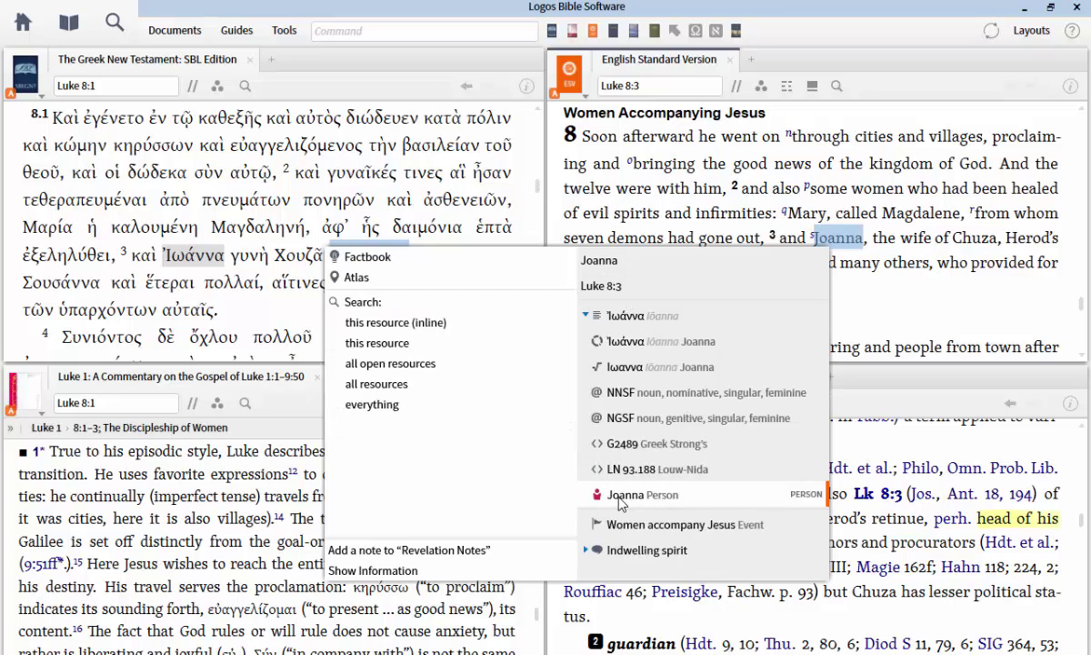
click(351, 259)
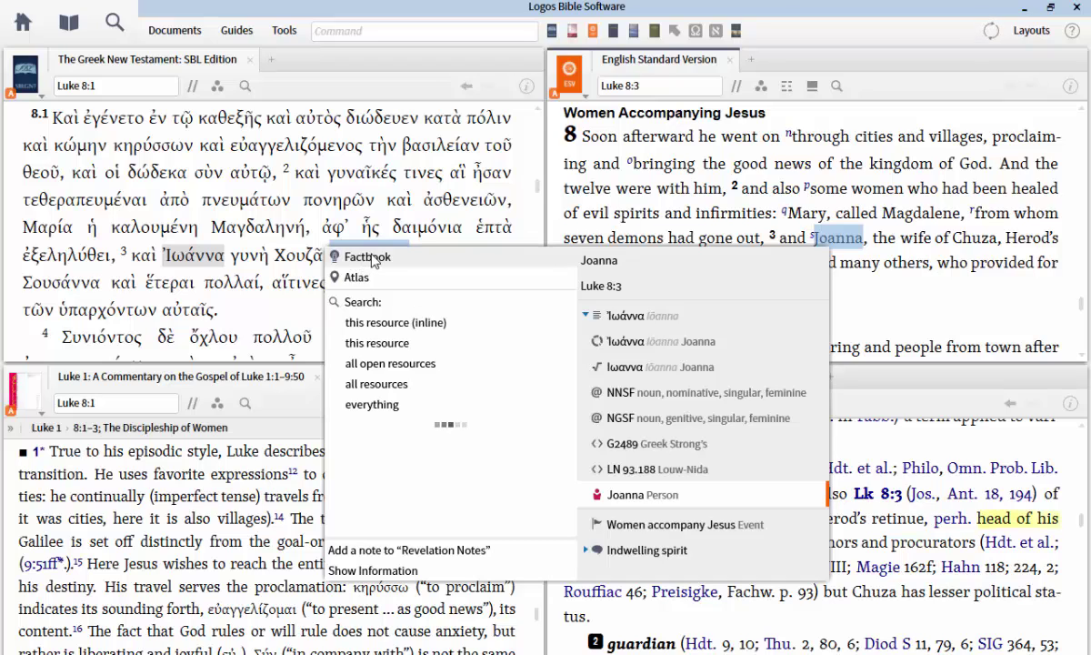
click(361, 263)
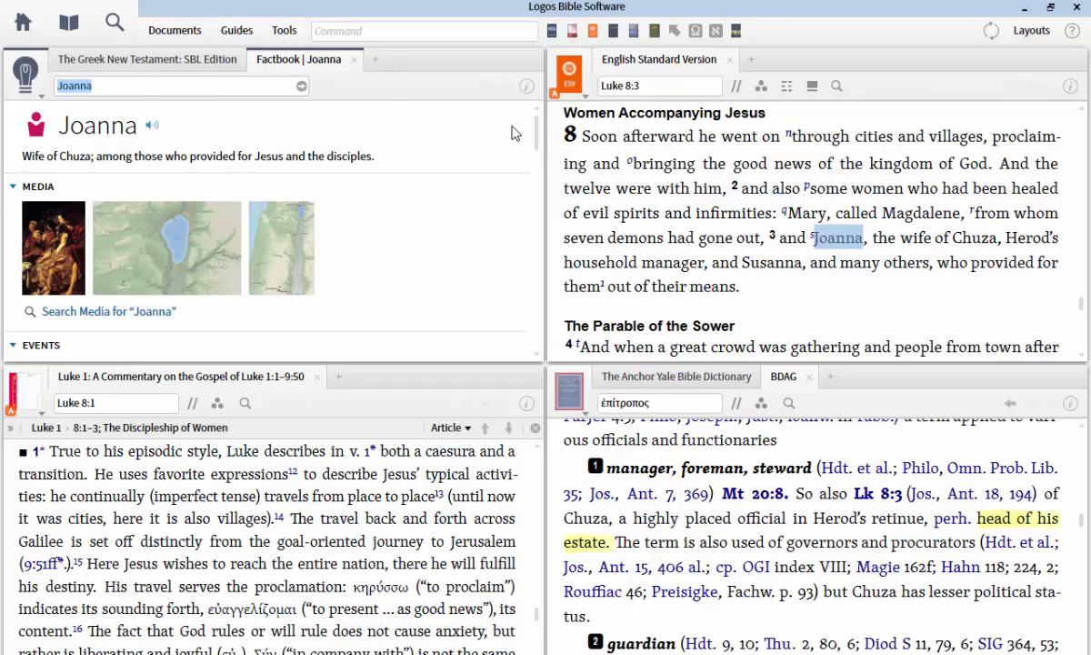
Open The Anchor Yale Bible Dictionary article on Joanna from the Factbook dictionaries, and preview its Luke 24:10 reference
scroll(539, 147, down, 6)
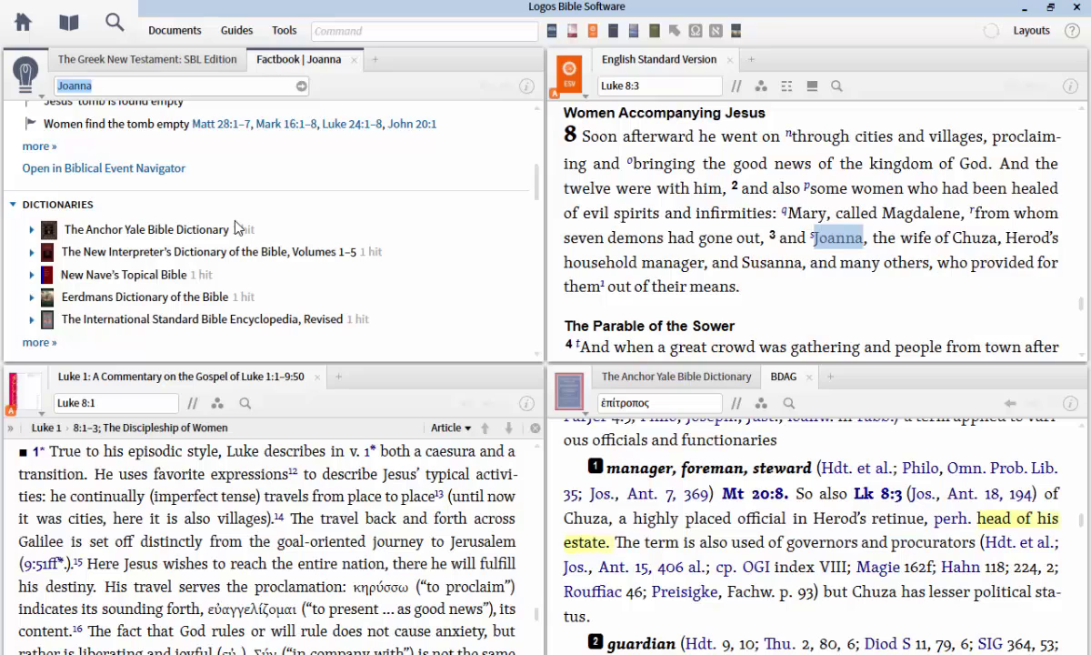
click(32, 230)
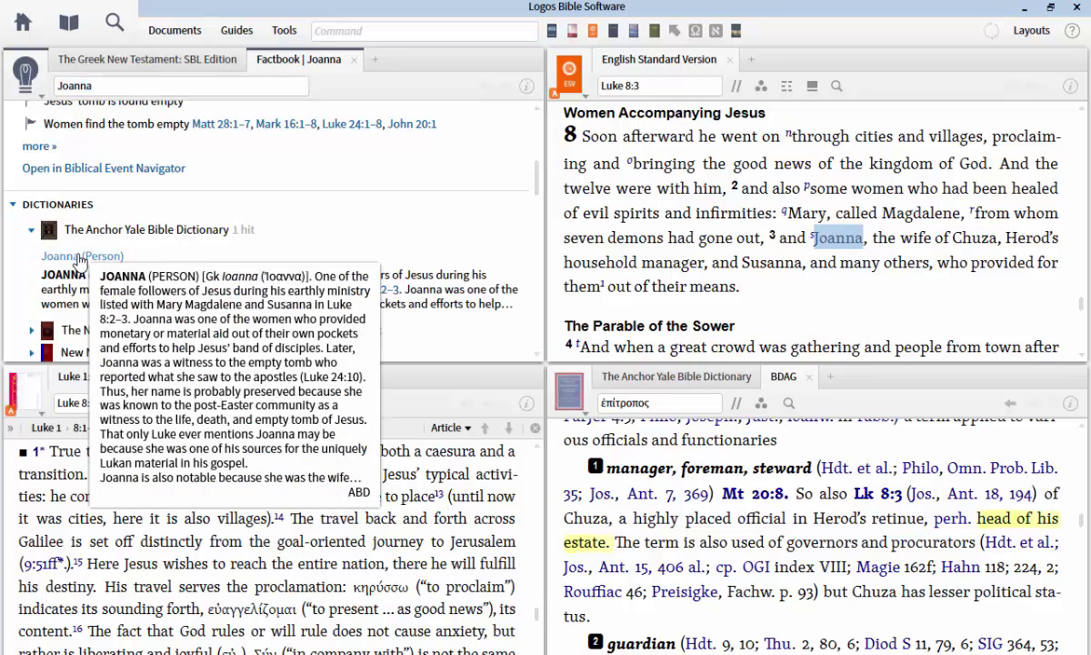
click(81, 255)
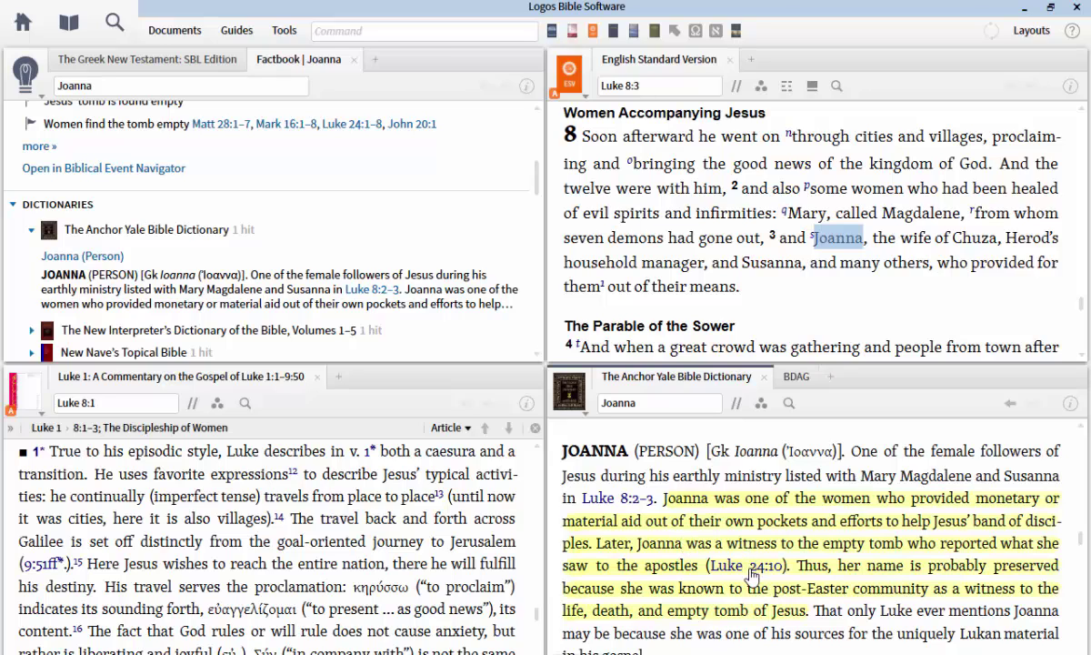
mouse_move(751, 575)
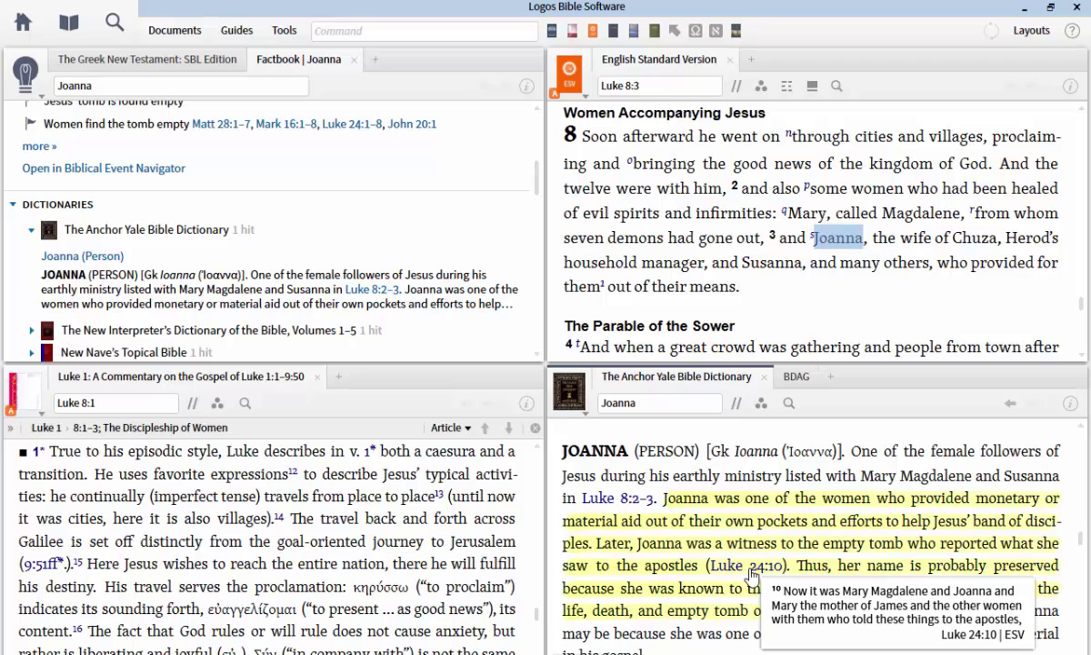
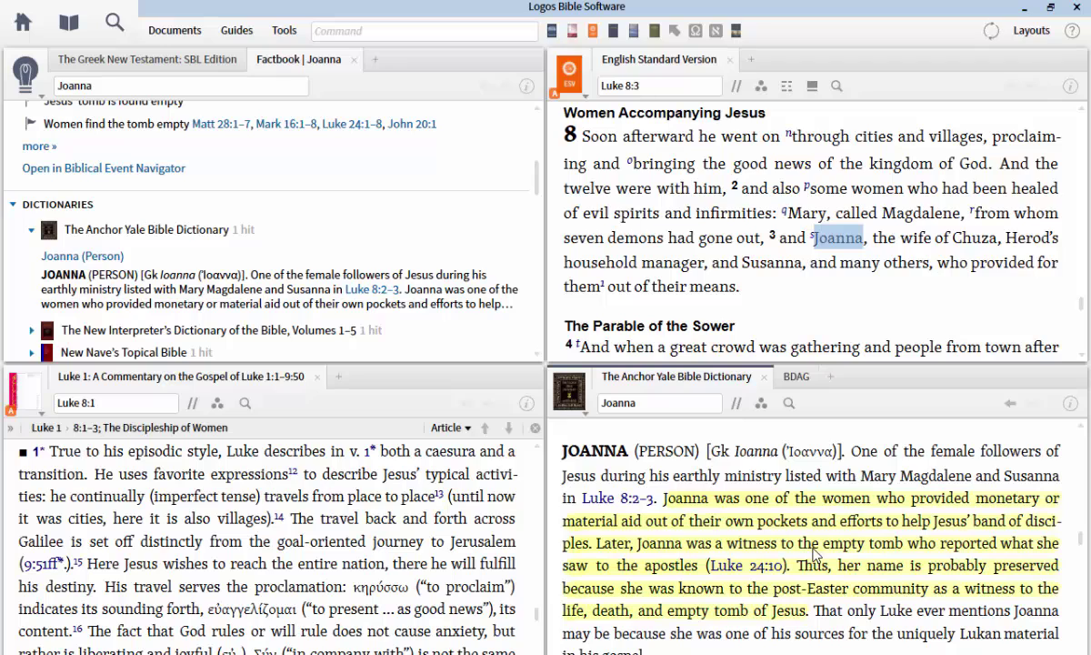
Go to Luke 8:3 in the Luke 1 commentary and read the highlighted passage on Joanna's radical decision to follow Jesus
click(117, 400)
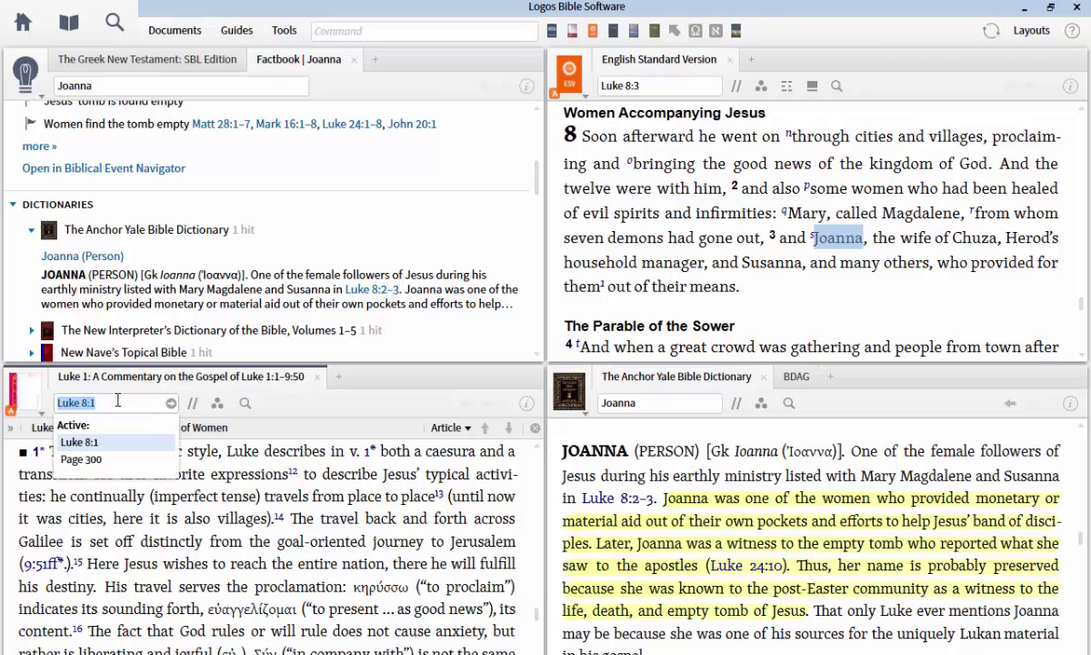
text(Luke 8:3)
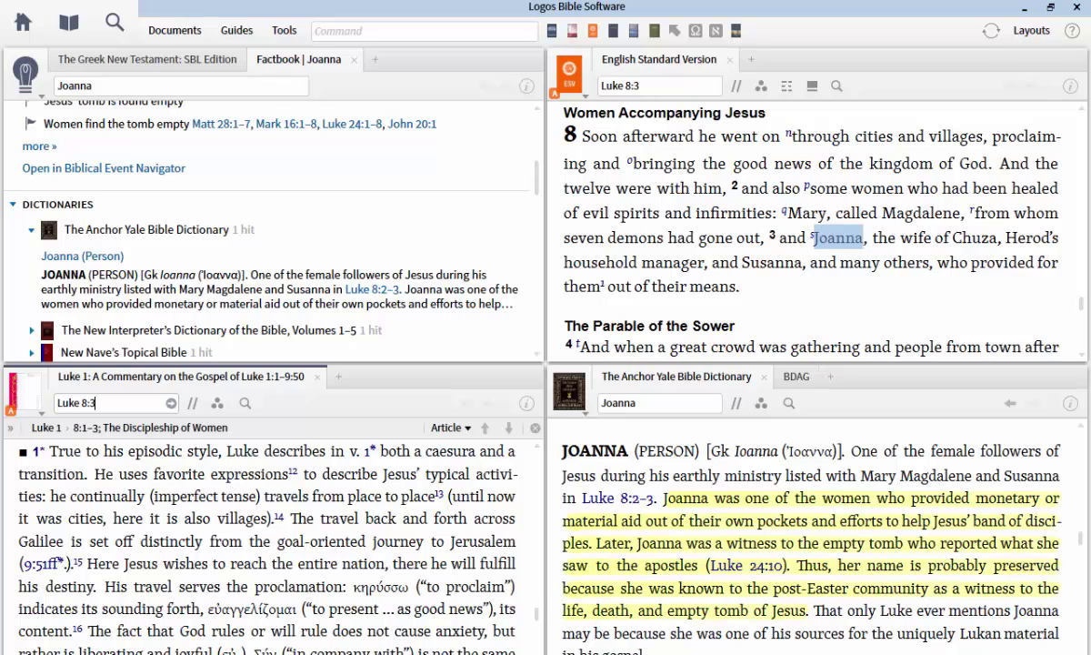
key(Return)
scroll(345, 556, down, 3)
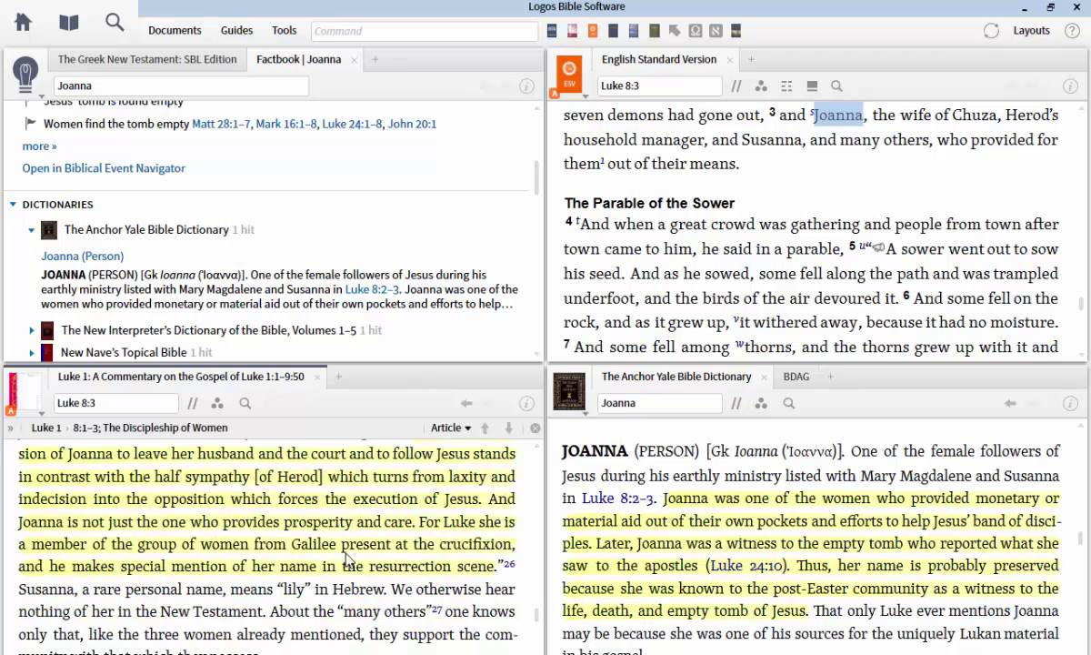
scroll(346, 557, up, 1)
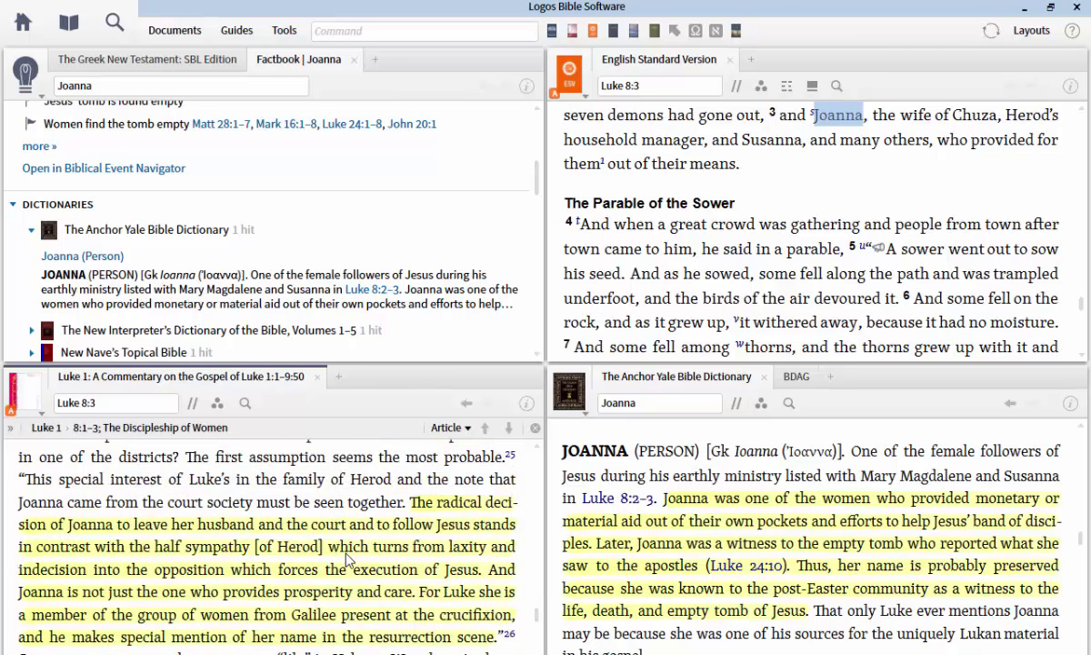
View the Luke 1 commentary's resource information, close it, and read on to the commentary's paragraph on Διακονέω
click(525, 404)
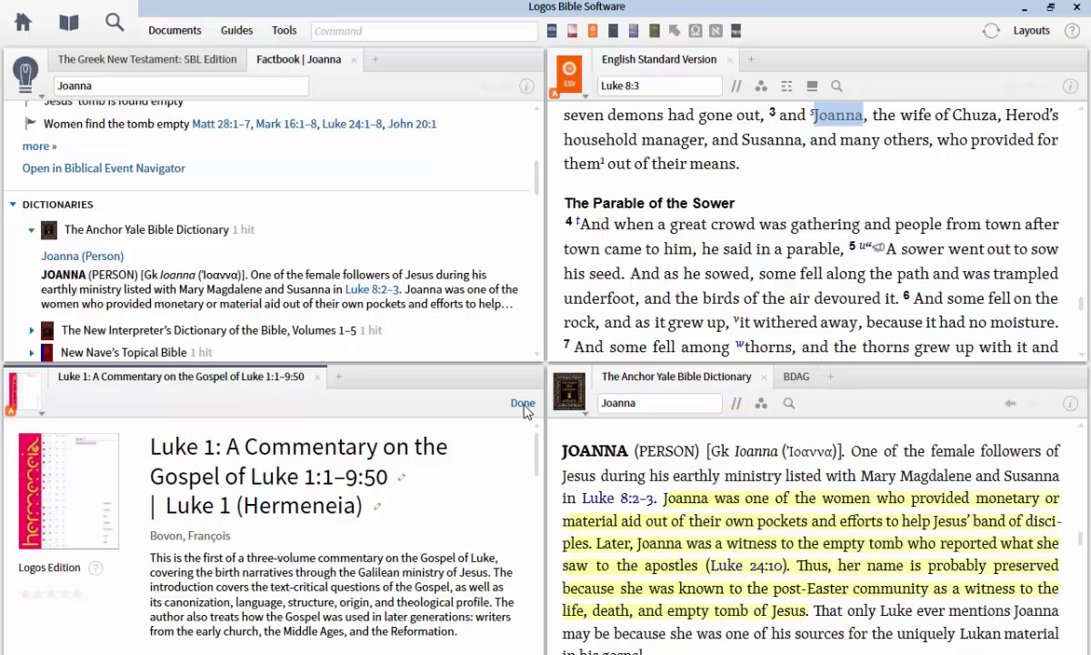
click(522, 405)
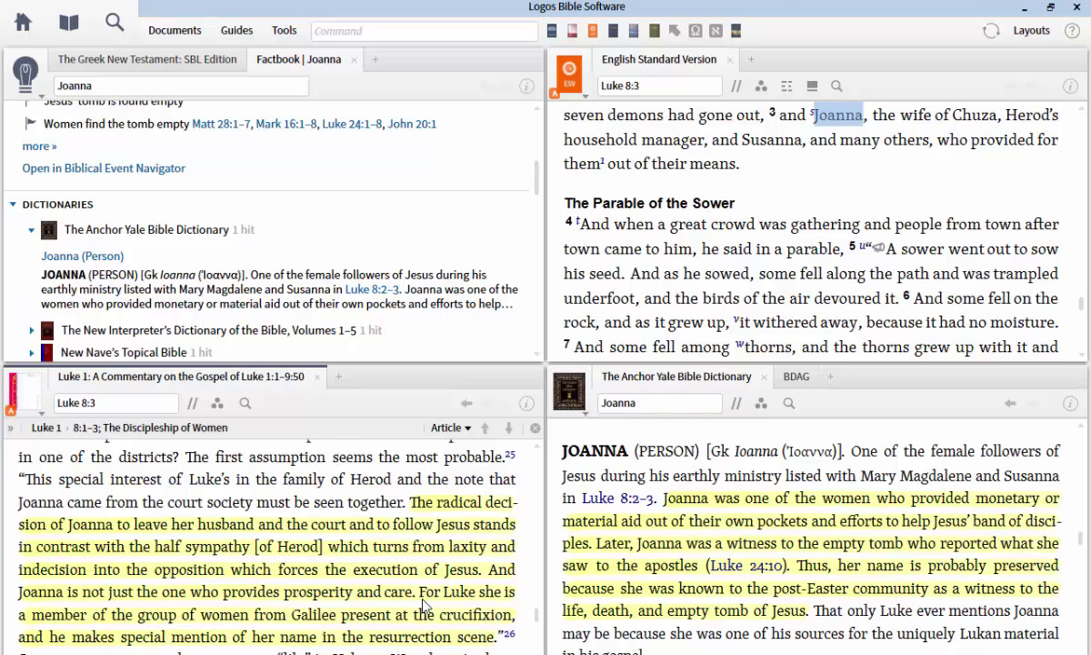
scroll(424, 606, down, 5)
scroll(307, 582, down, 1)
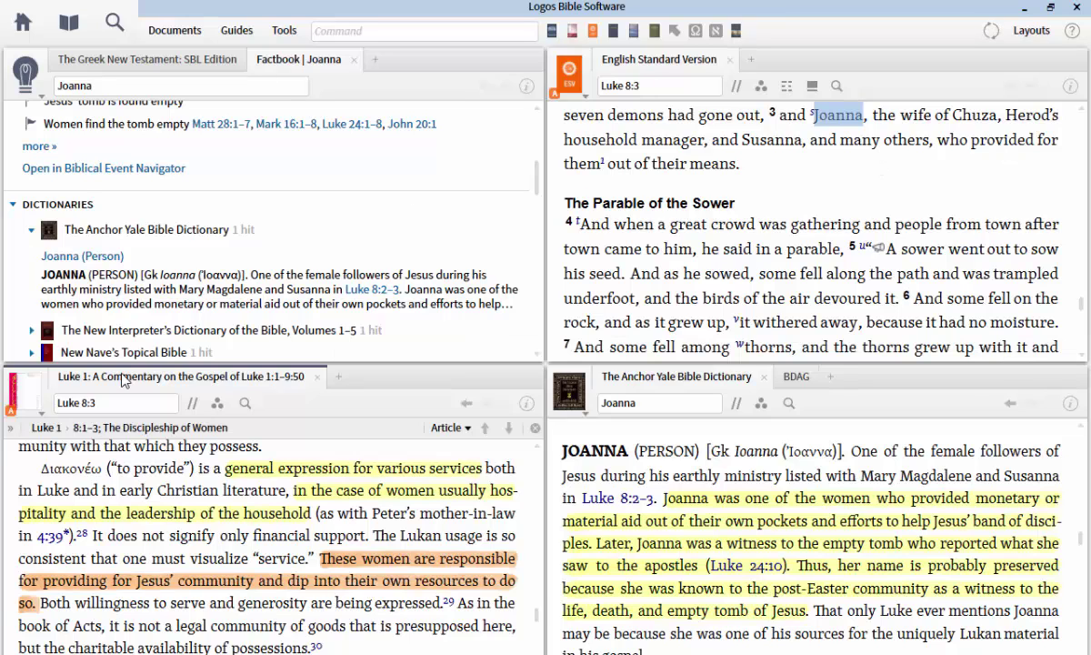
Look up διηκόνουν from the Greek text of Luke 8:3 in BDAG and compare it with the commentary's explanation of Διακονέω
click(178, 60)
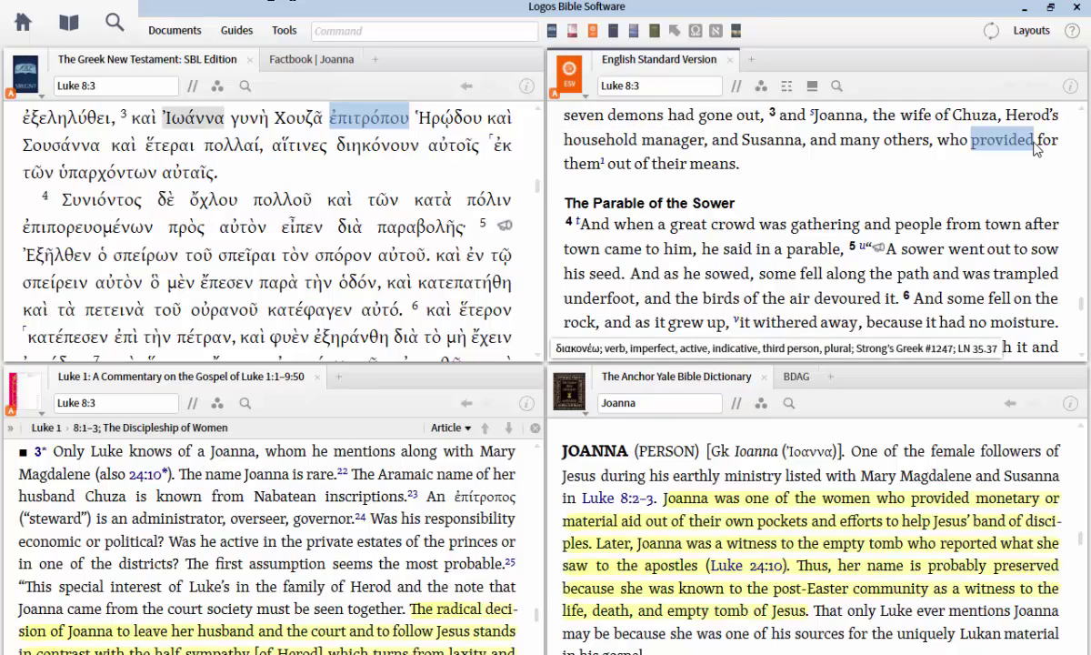
double_click(380, 155)
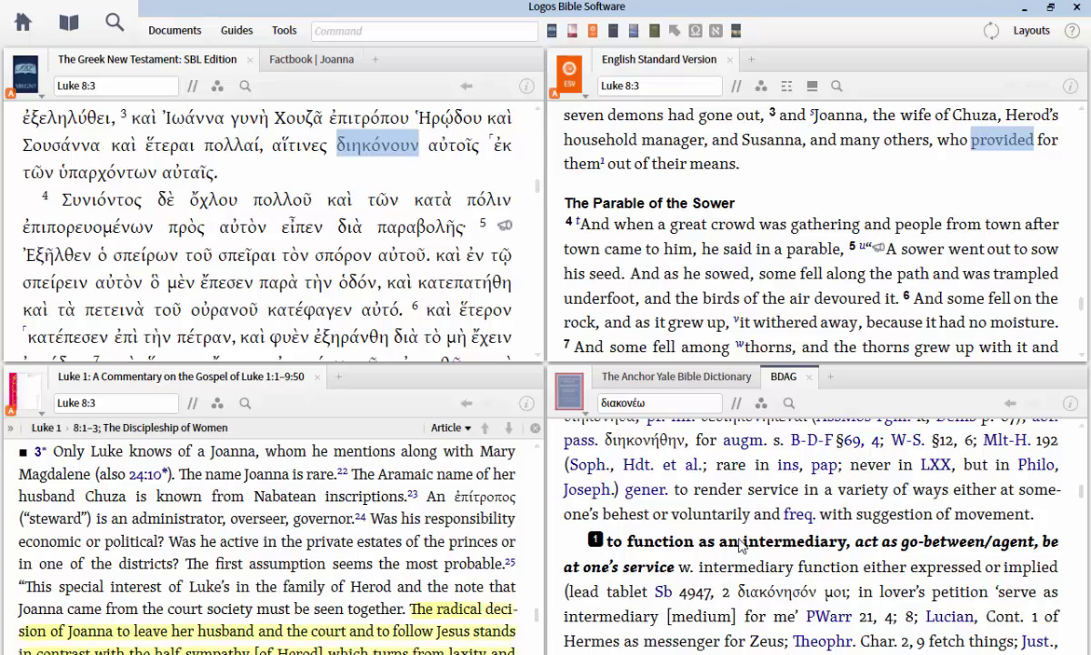
scroll(741, 545, down, 2)
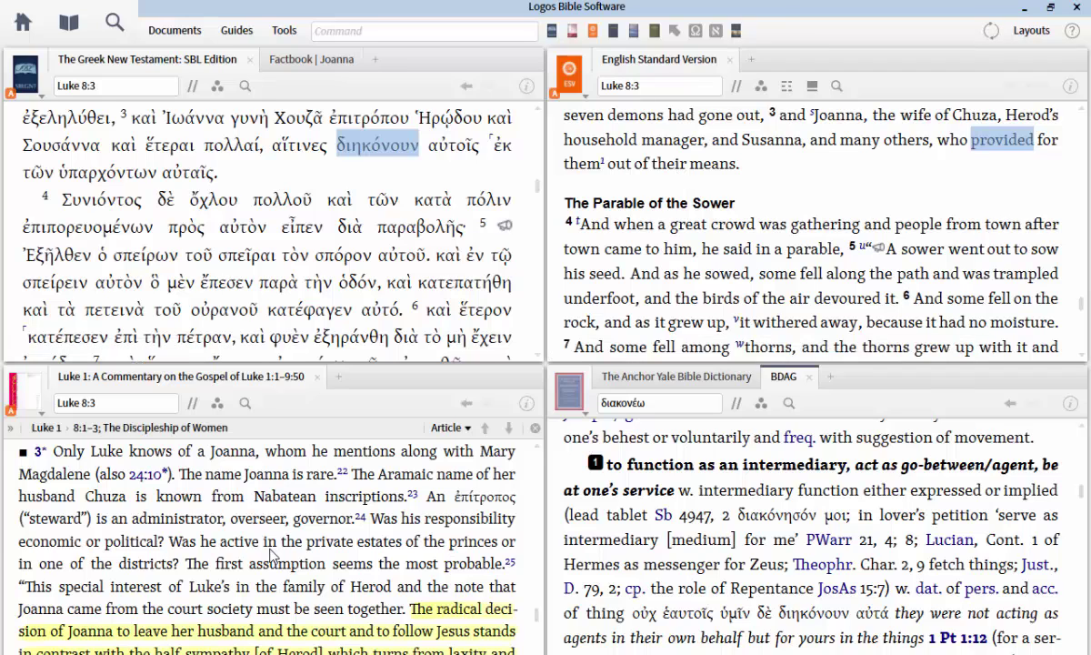
scroll(270, 557, down, 5)
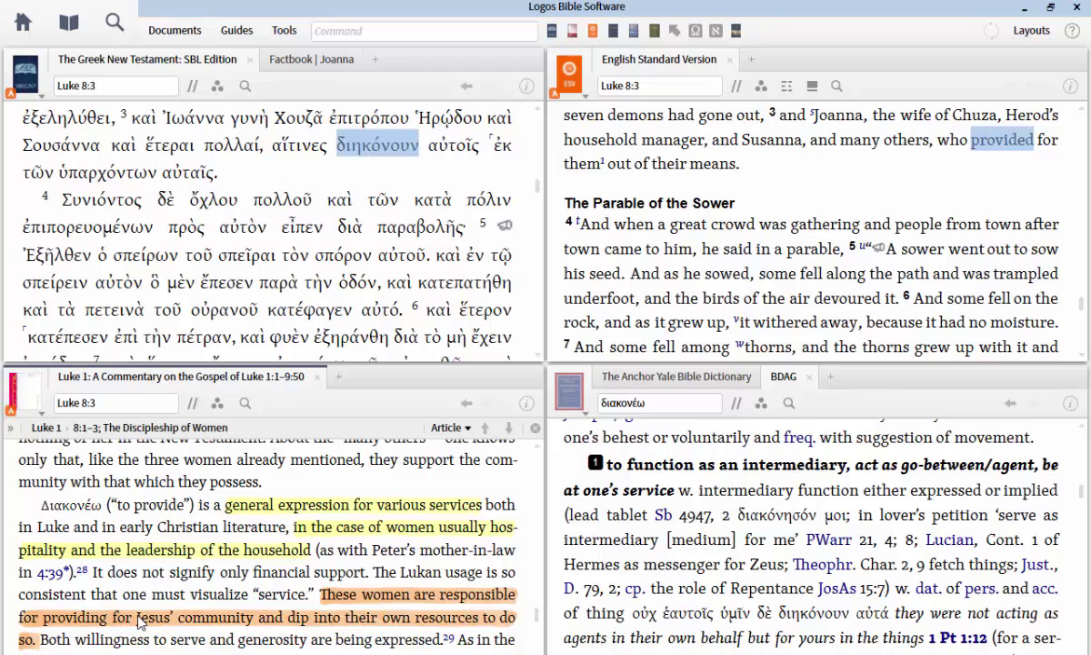
scroll(175, 602, up, 3)
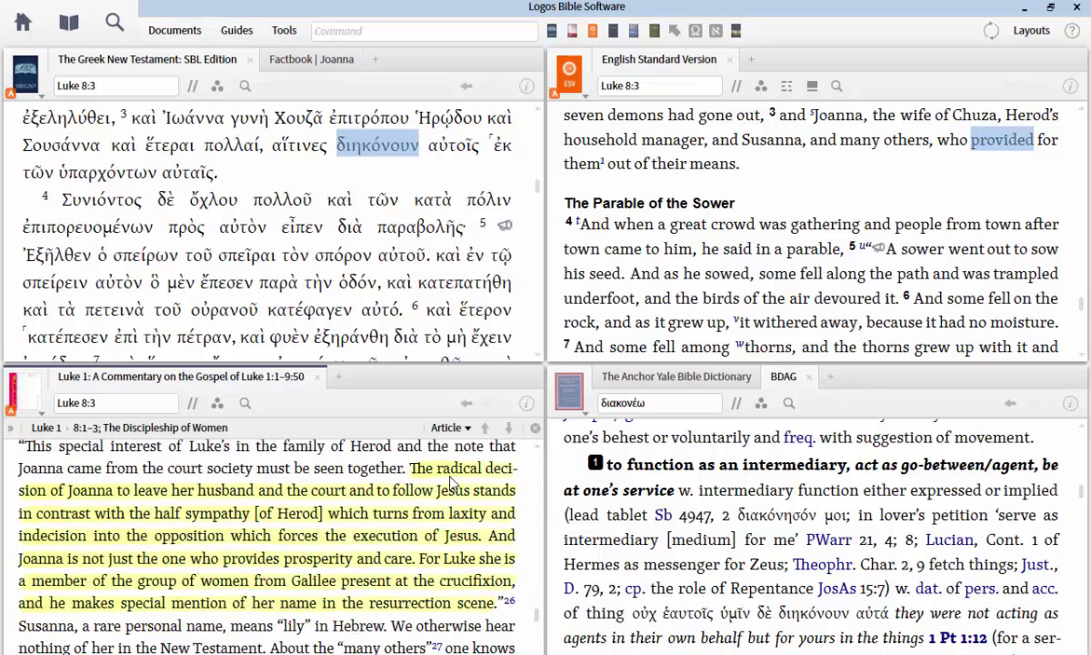
Go to Luke 24 in the English Standard Version
click(691, 88)
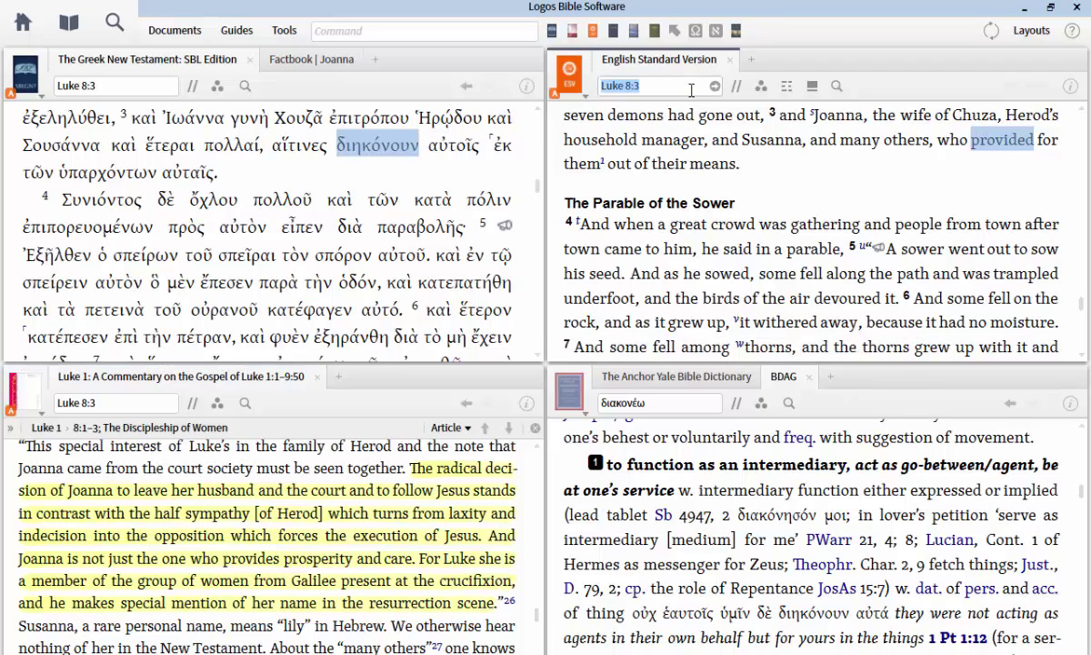
click(691, 88)
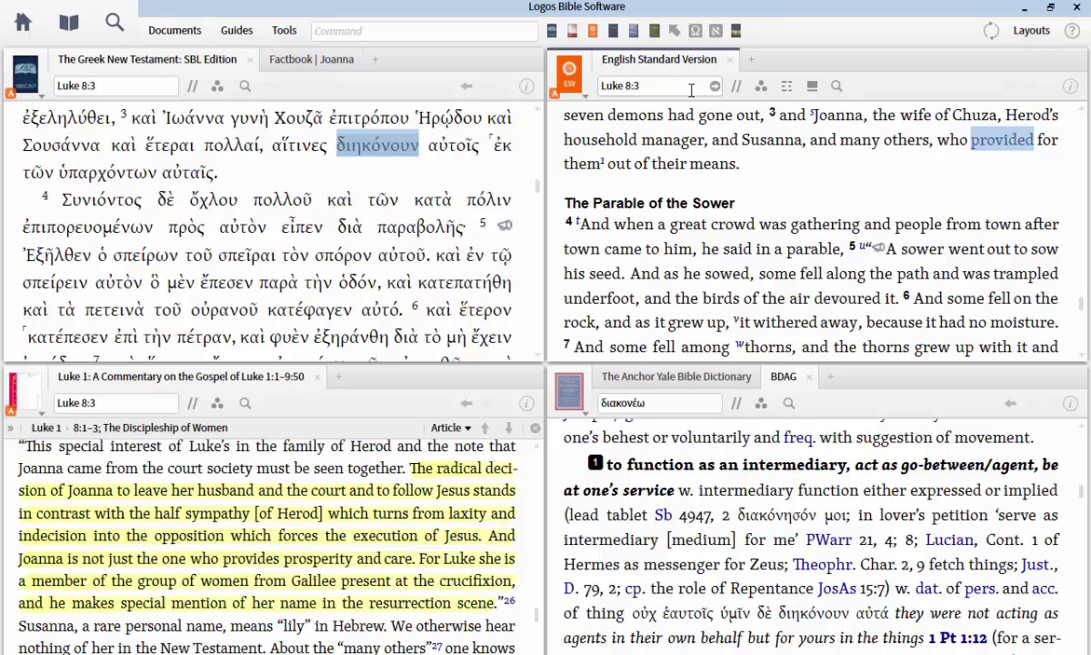
key(BackSpace)
key(BackSpace)
key(BackSpace)
text(24)
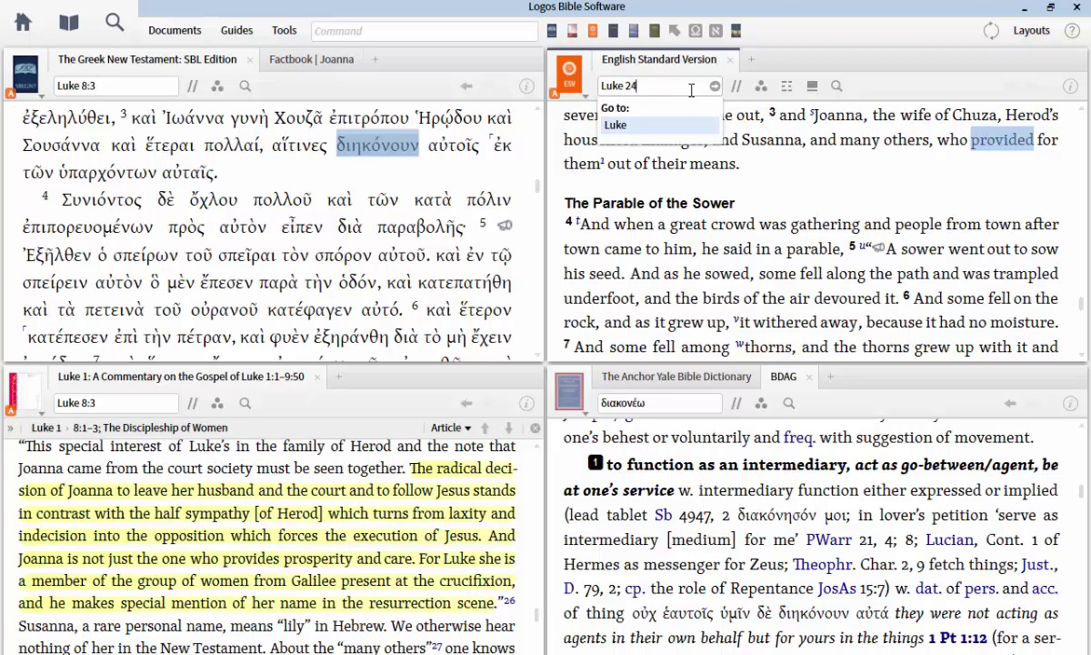
key(Return)
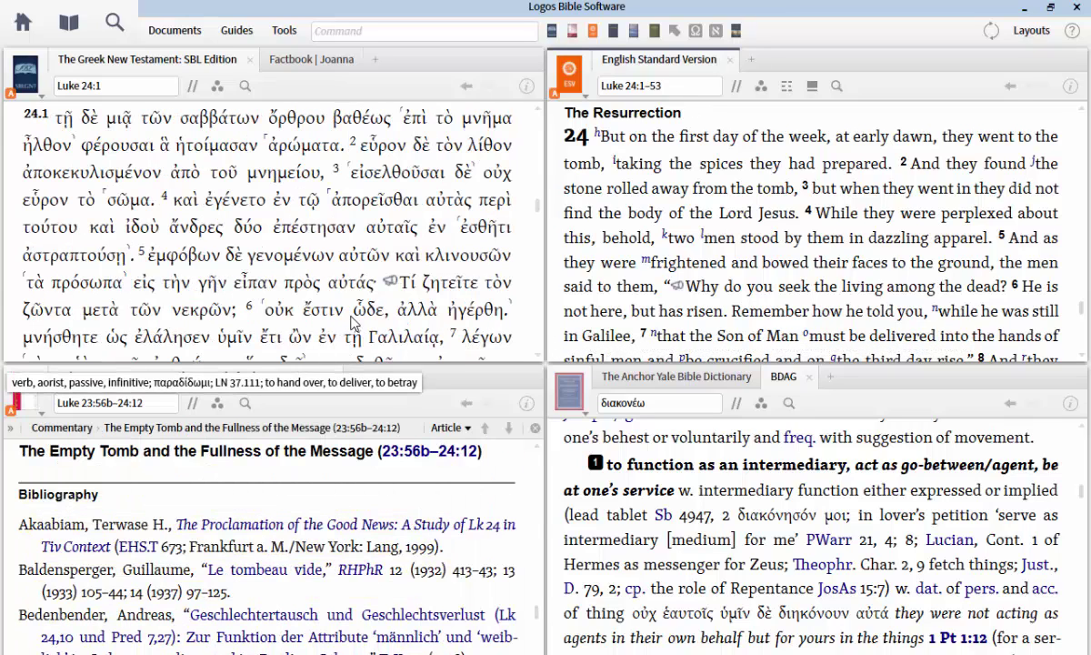
Read the resurrection account in the English Standard Version and make Luke 24:10, which names Joanna, the current verse
mouse_move(366, 309)
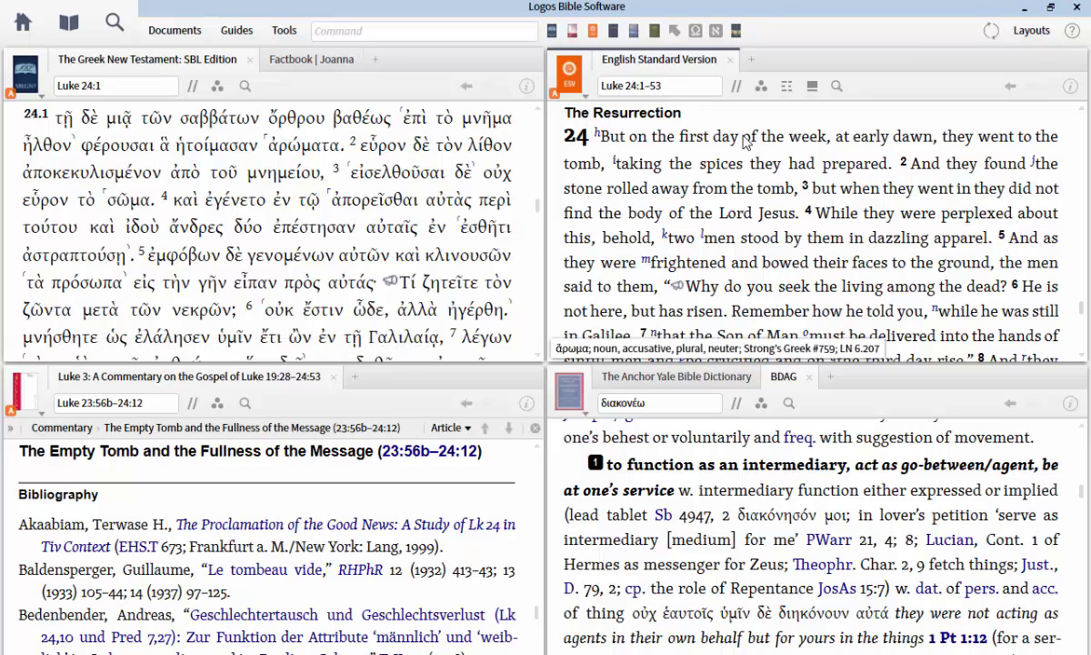
mouse_move(779, 235)
scroll(780, 236, down, 5)
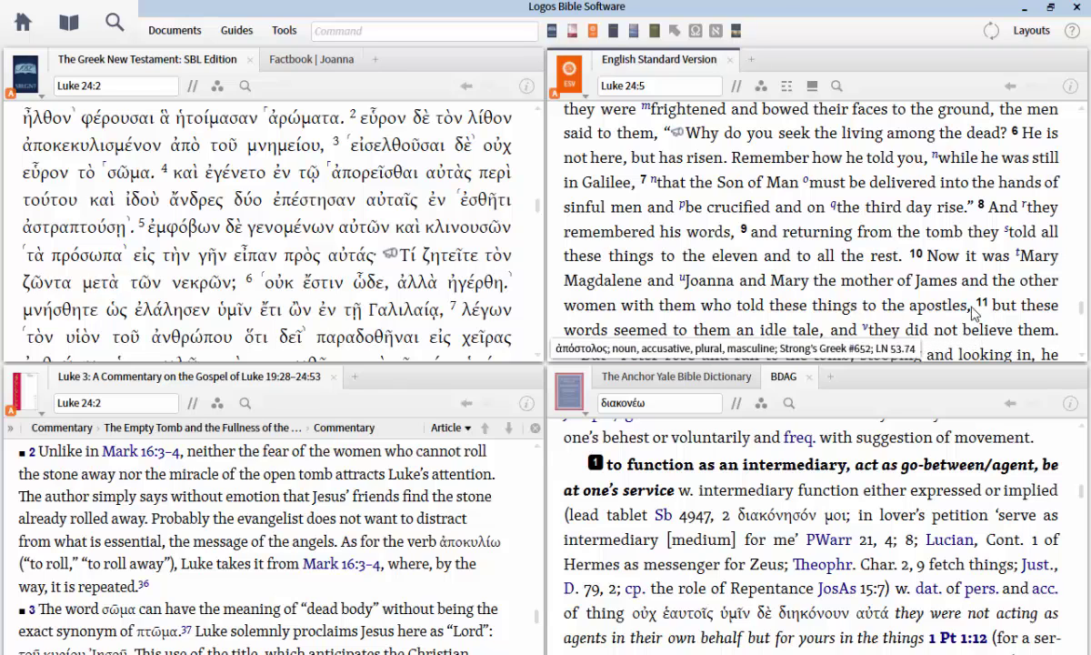
click(941, 288)
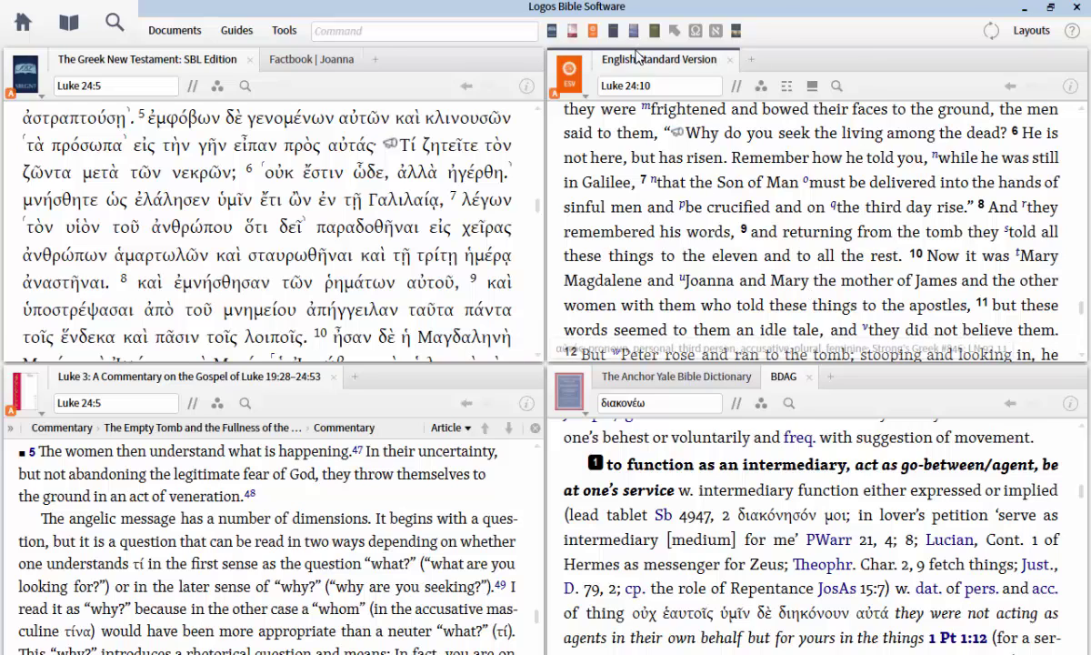
Compare Luke 24:10 in the NRSV, Biblia Sacra Vulgata and Elzevir Textus Receptus, return to the ESV, and view its list of parallel resources
mouse_move(642, 68)
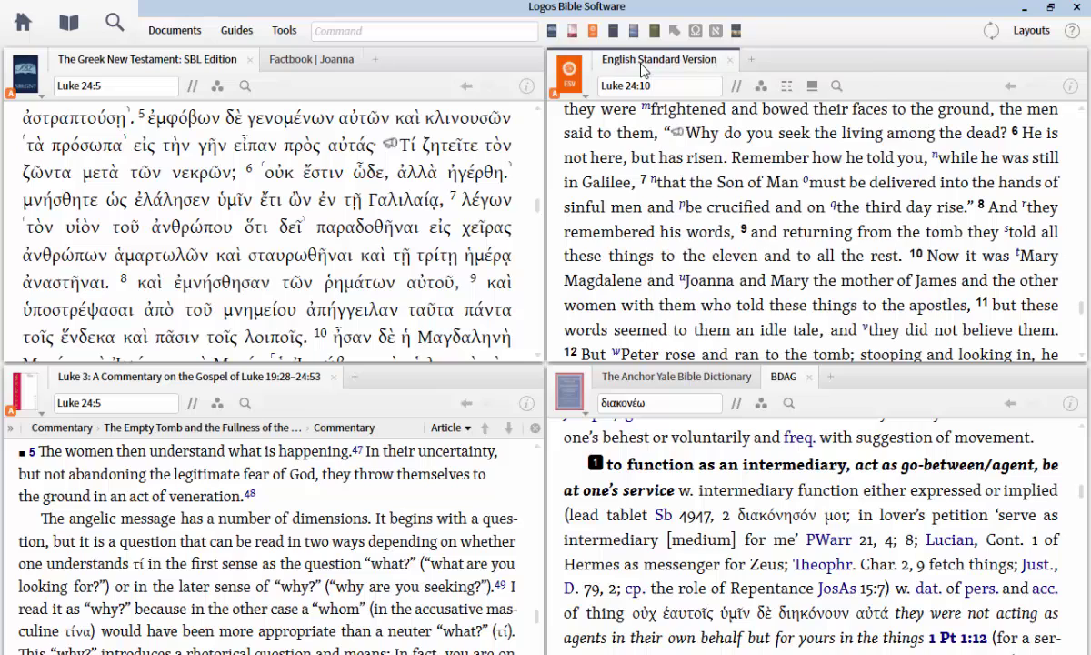
key(ctrl+Page_Down)
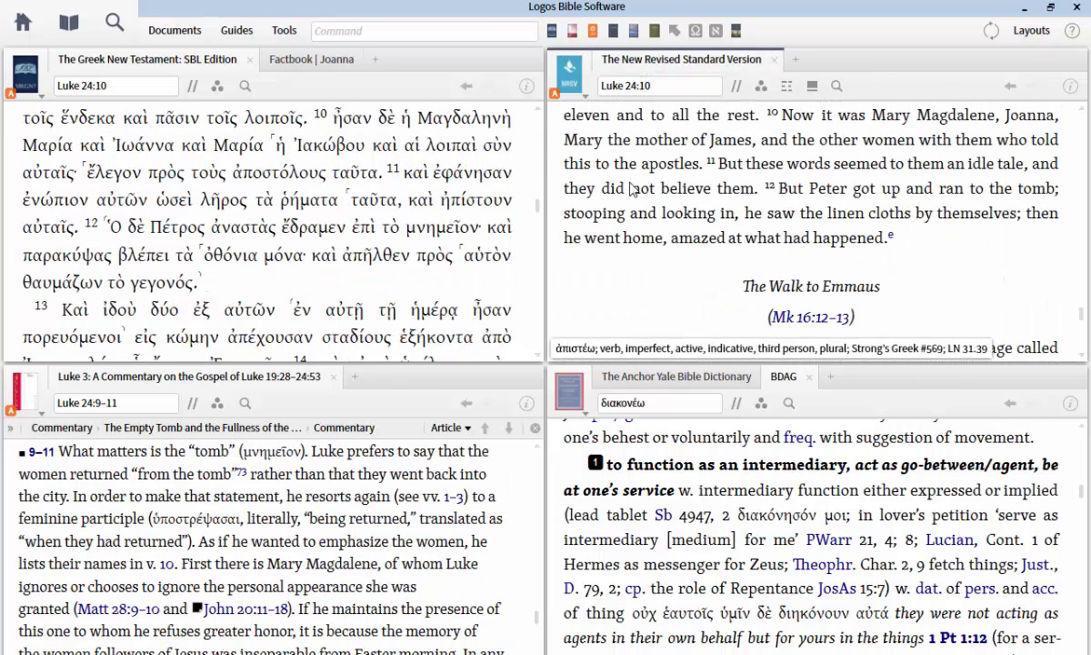
key(ctrl+Page_Down)
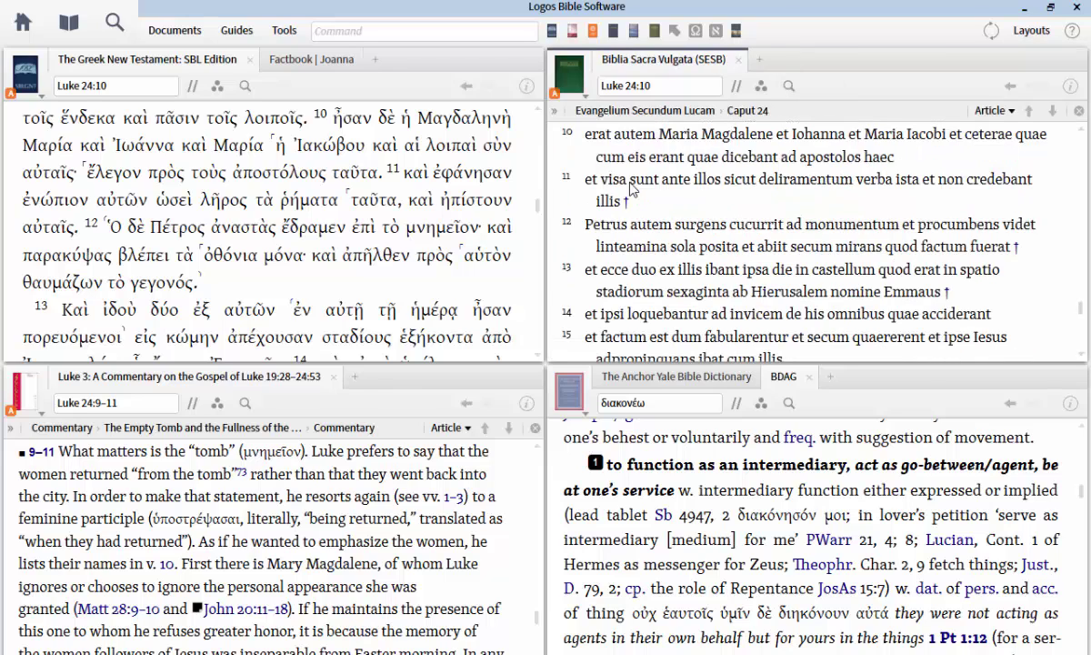
key(ctrl+Page_Down)
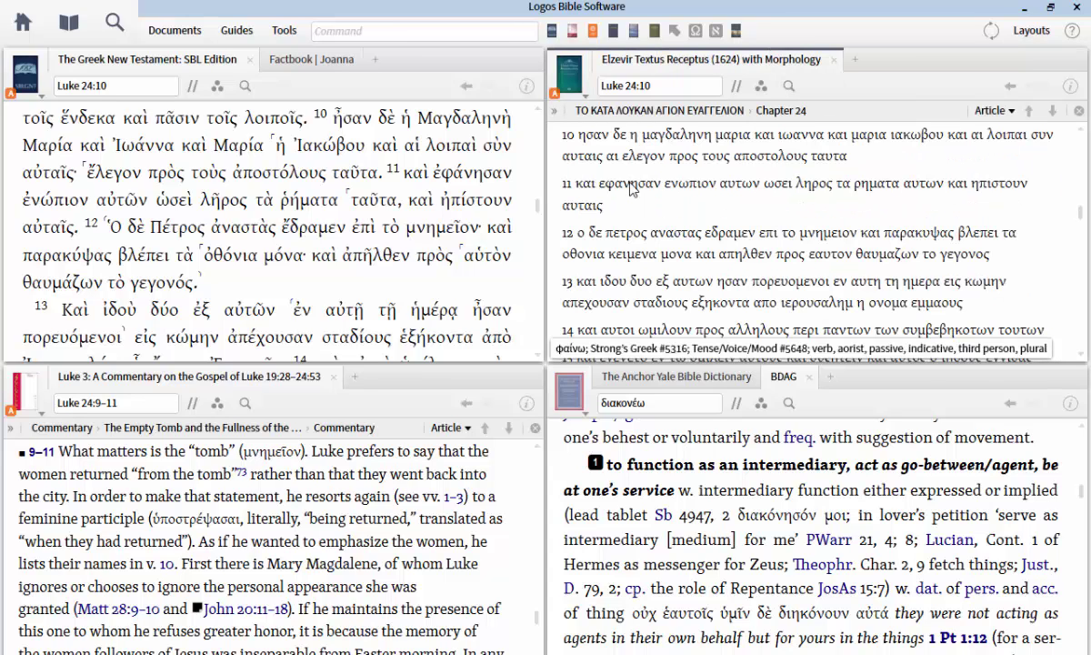
key(ctrl+Page_Up)
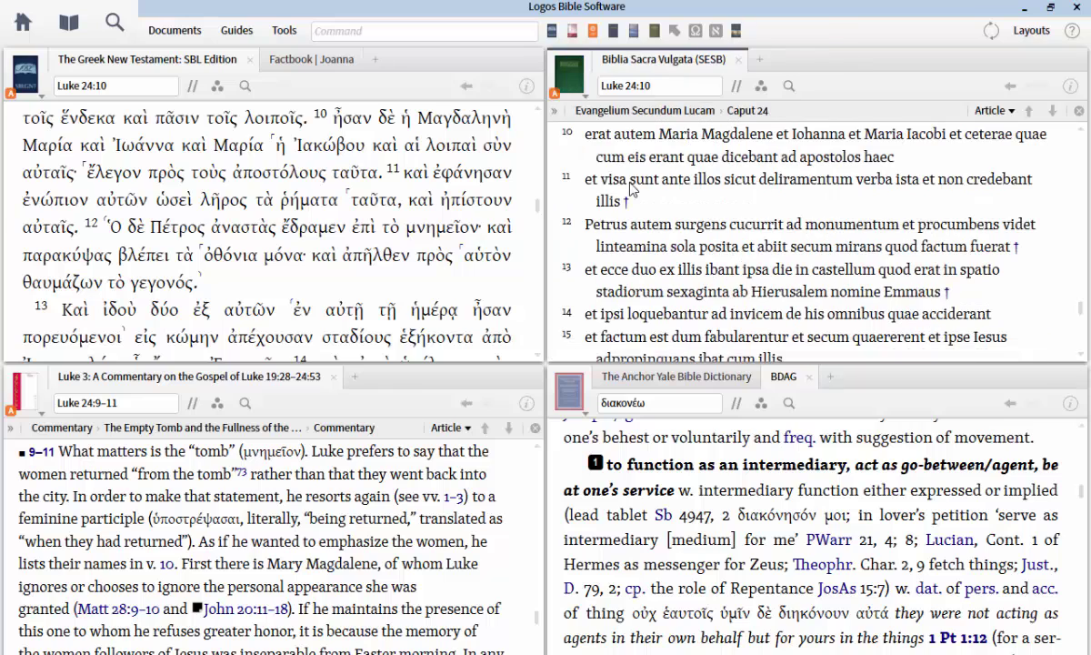
key(ctrl+Page_Up)
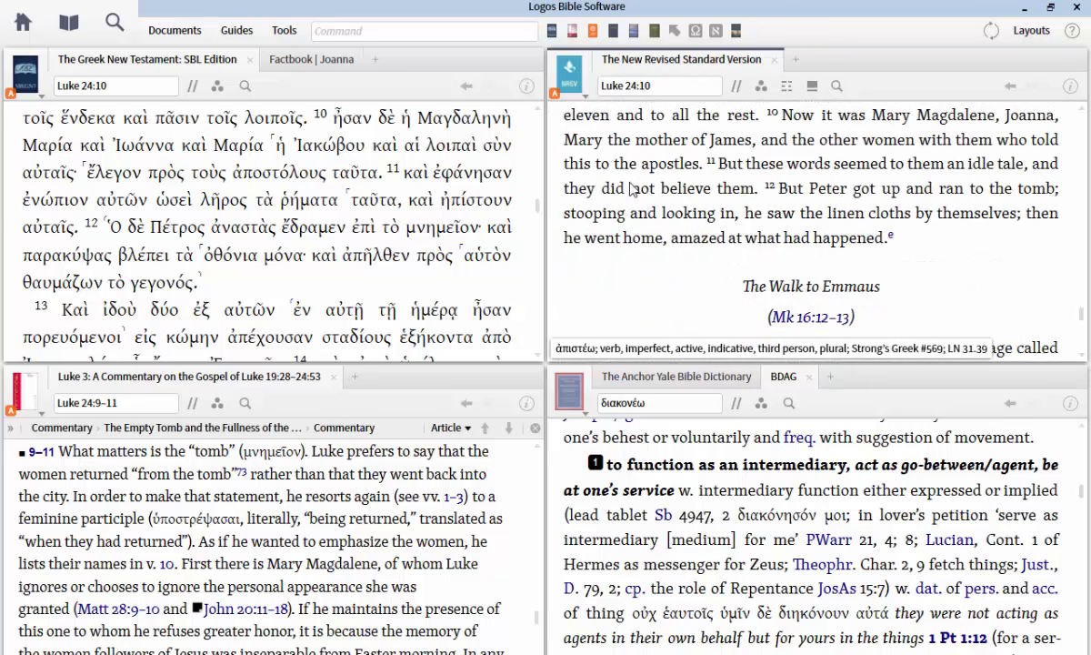
key(ctrl+Page_Up)
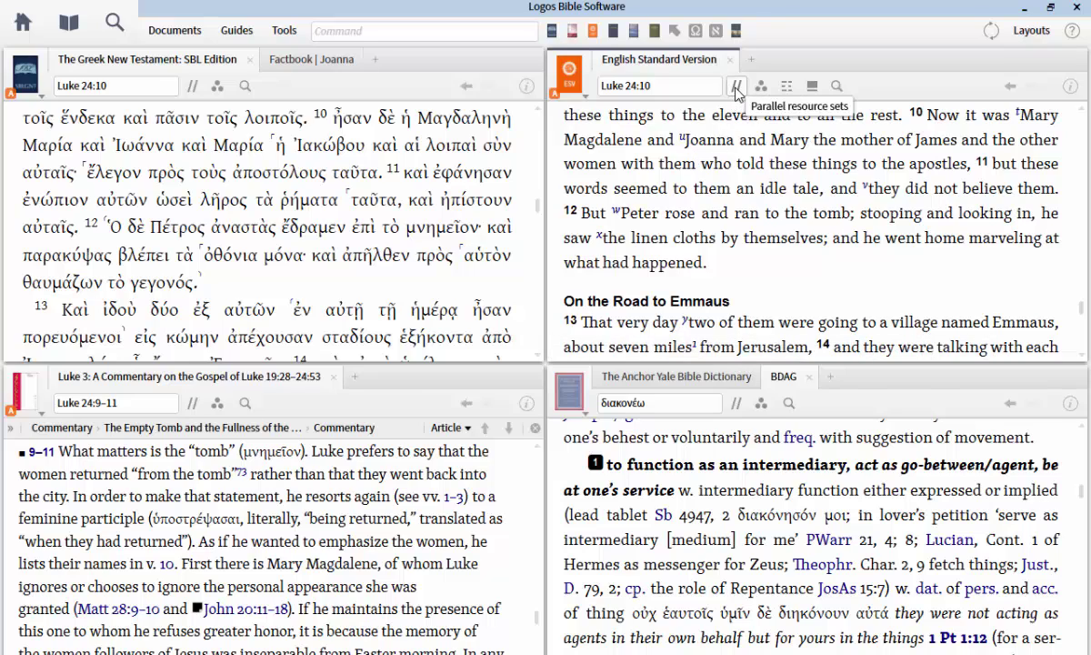
click(736, 87)
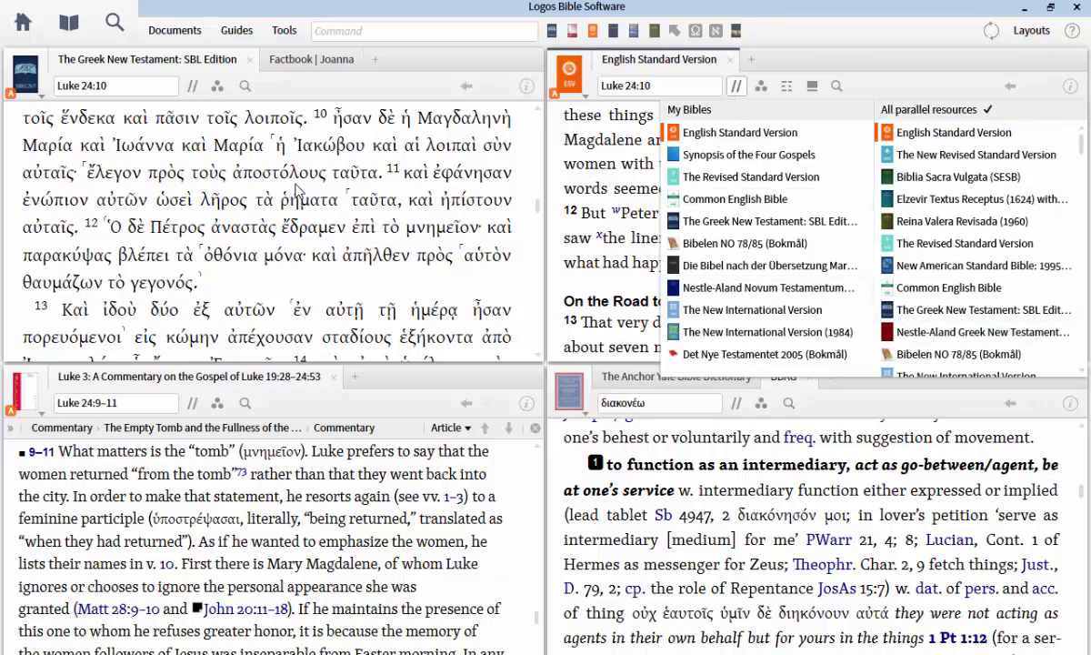
click(330, 208)
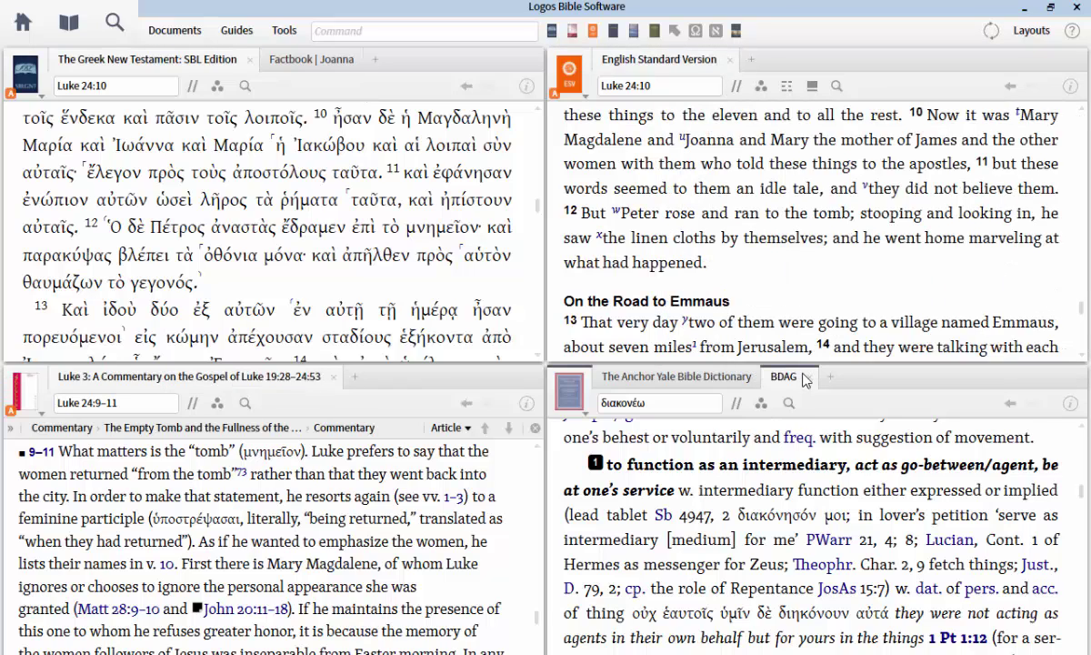
Compare διακονέω in An Intermediate Greek-English Lexicon and the New International Dictionary of New Testament Theology, return to BDAG, and view its parallel resources
mouse_move(786, 379)
key(ctrl+Page_Down)
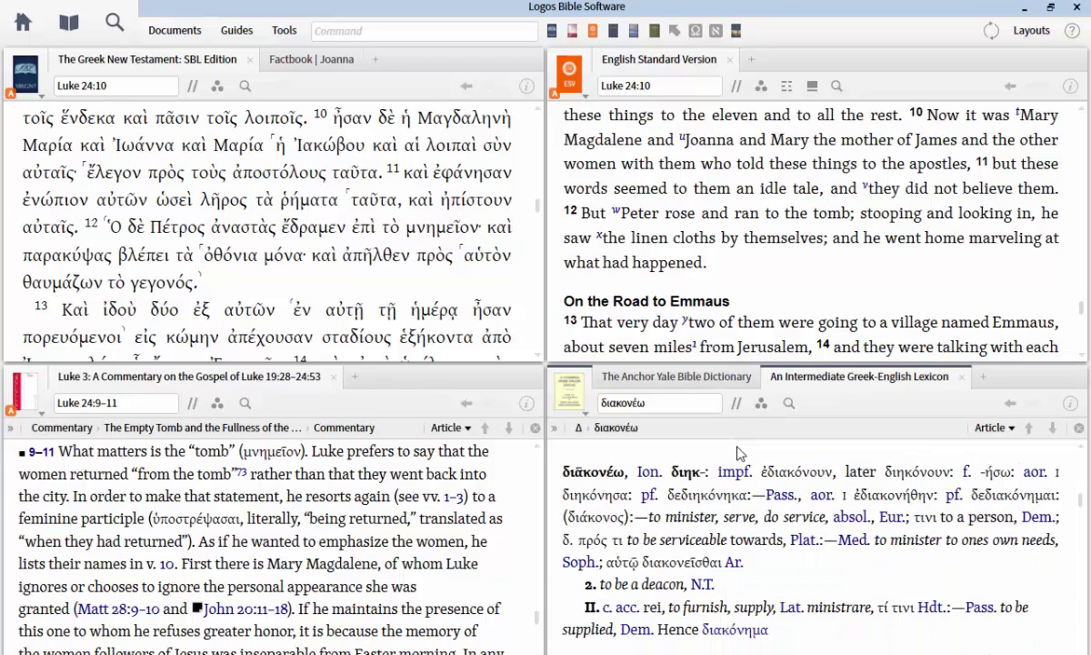
key(ctrl+Page_Up)
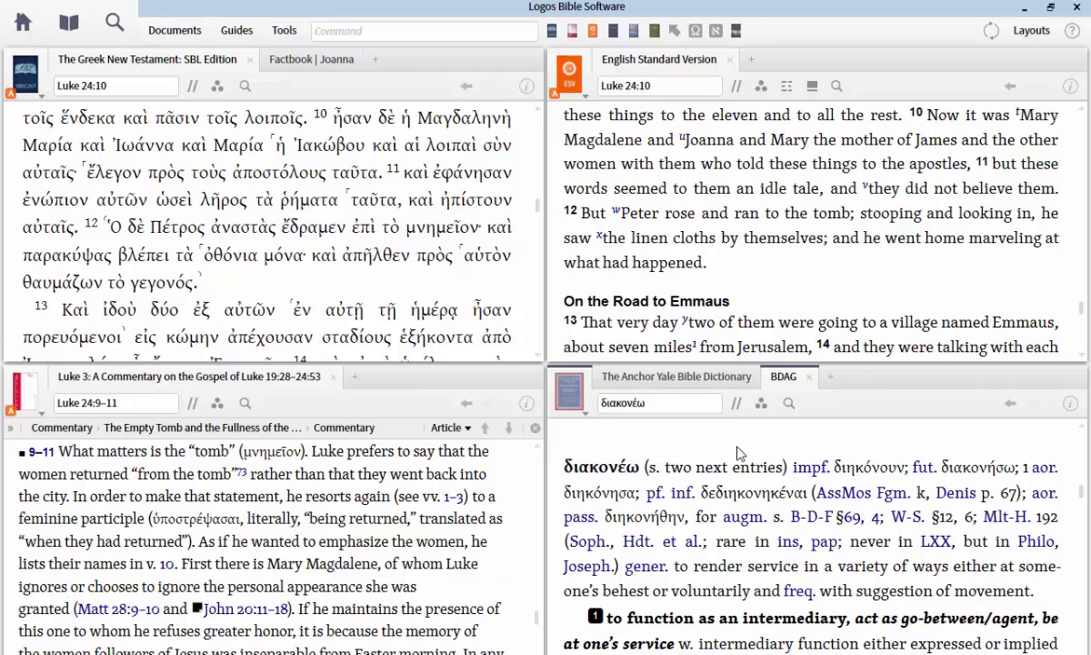
key(ctrl+Page_Up)
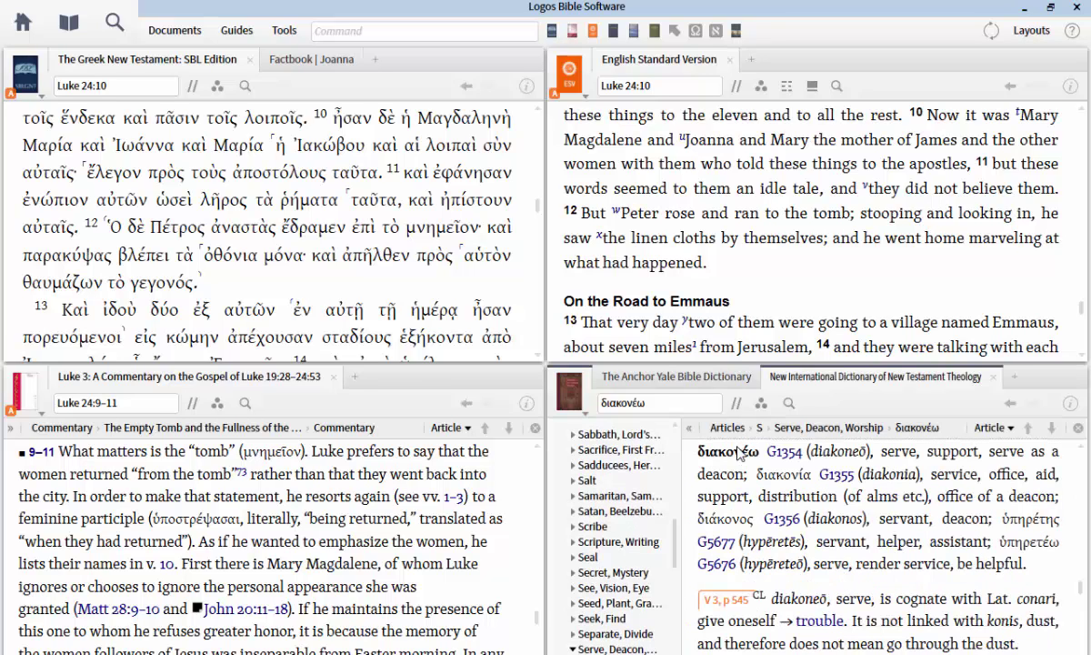
key(ctrl+Page_Down)
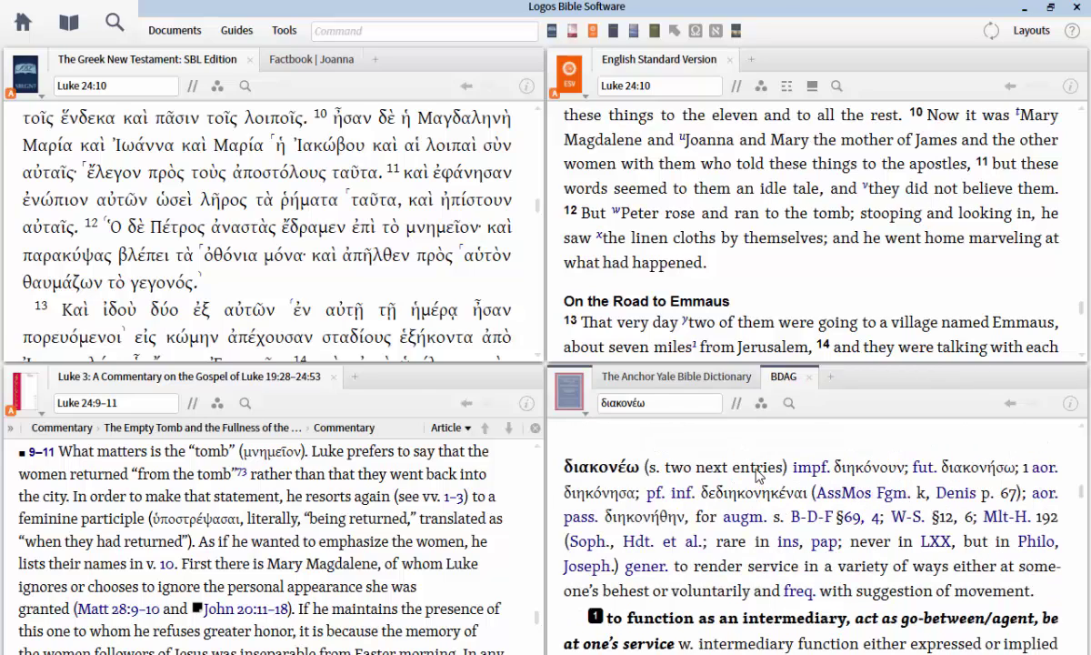
click(736, 405)
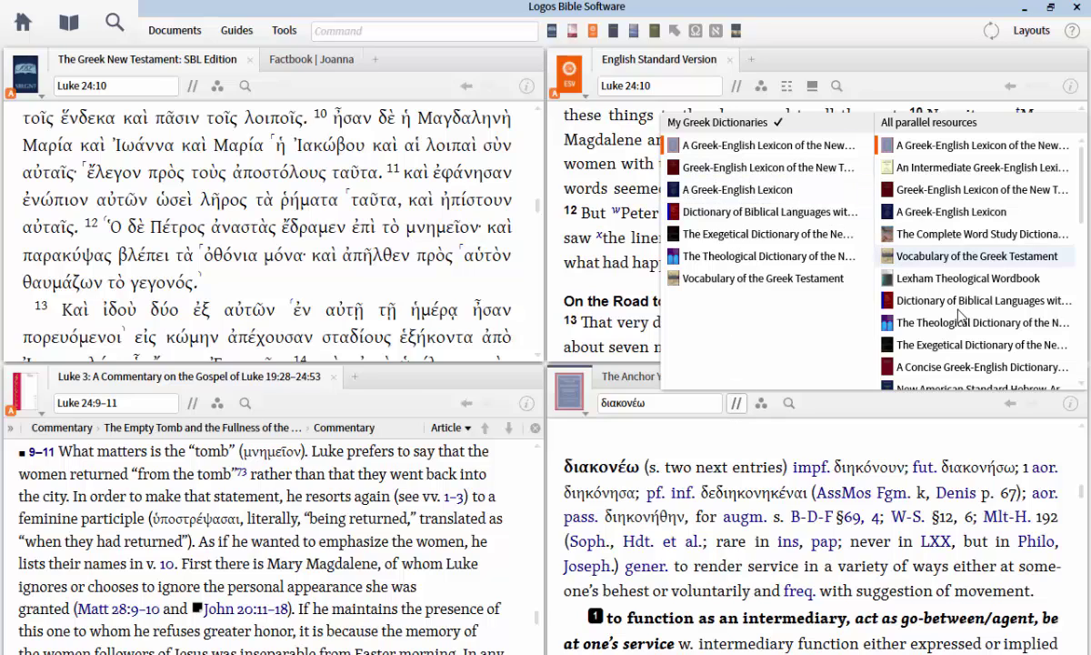
click(668, 457)
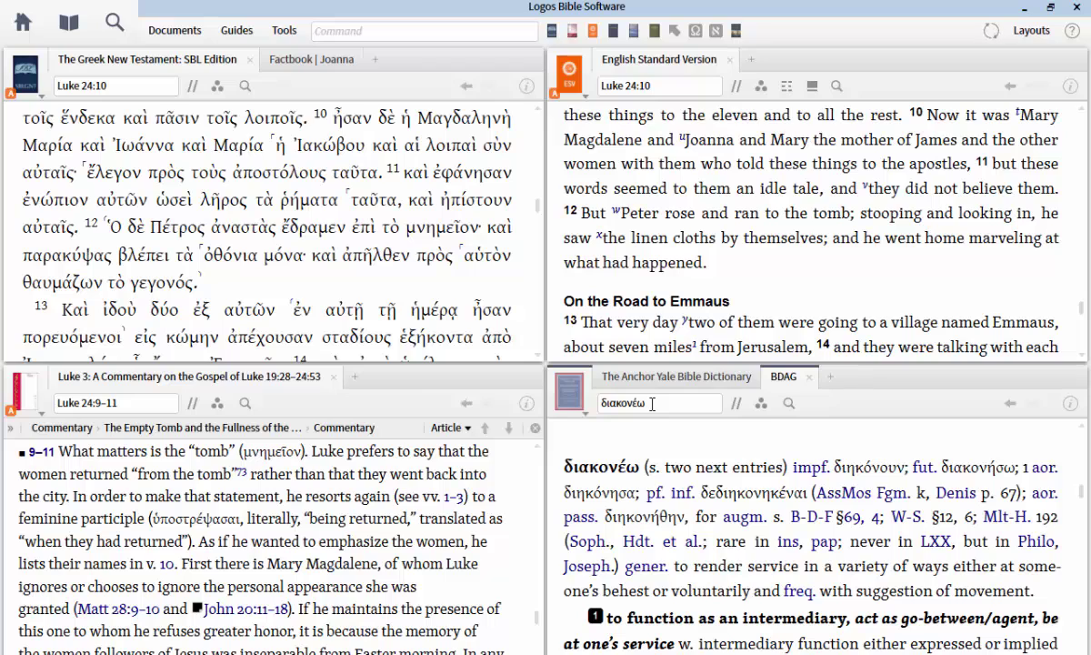
Bring up the Joanna article in The Anchor Yale Bible Dictionary and switch it to its parallel, the Baker Encyclopedia of the Bible
click(637, 380)
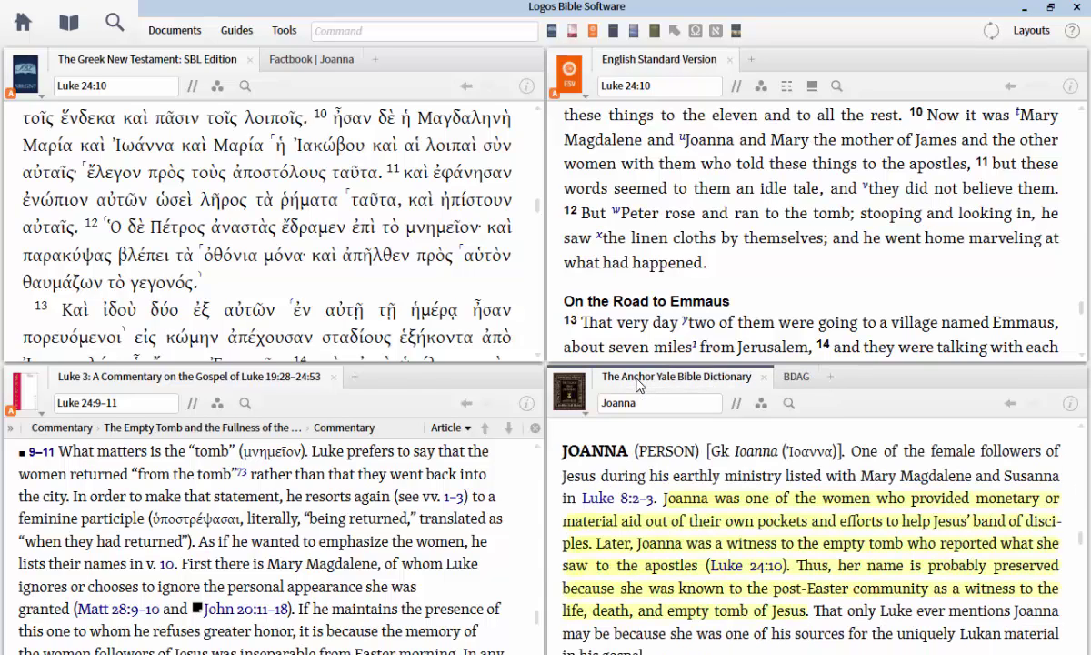
click(737, 406)
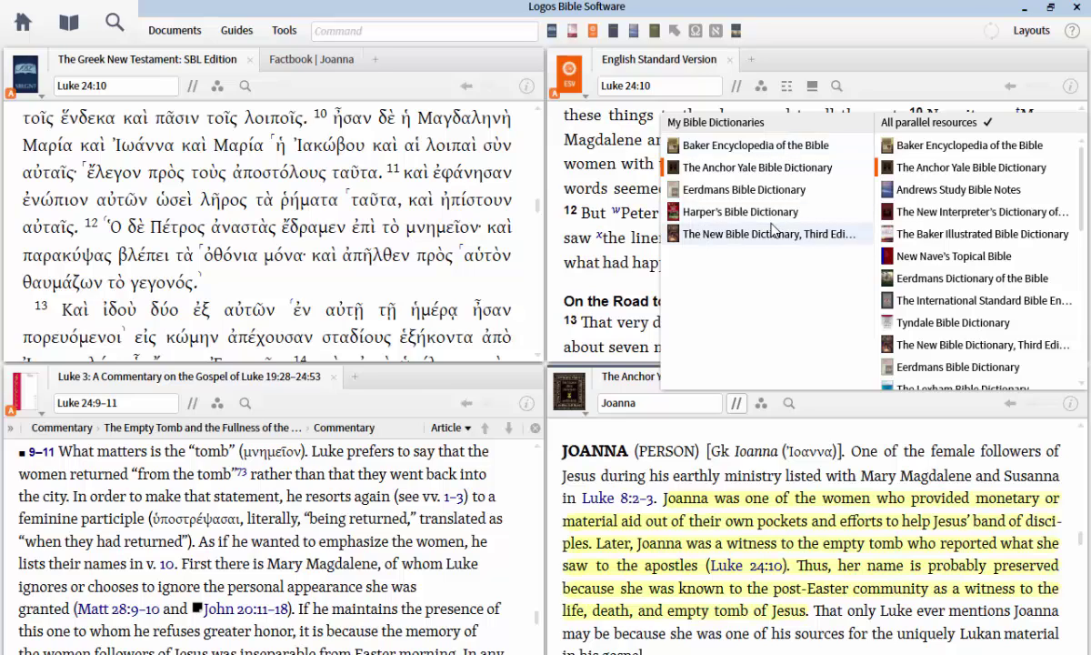
click(725, 166)
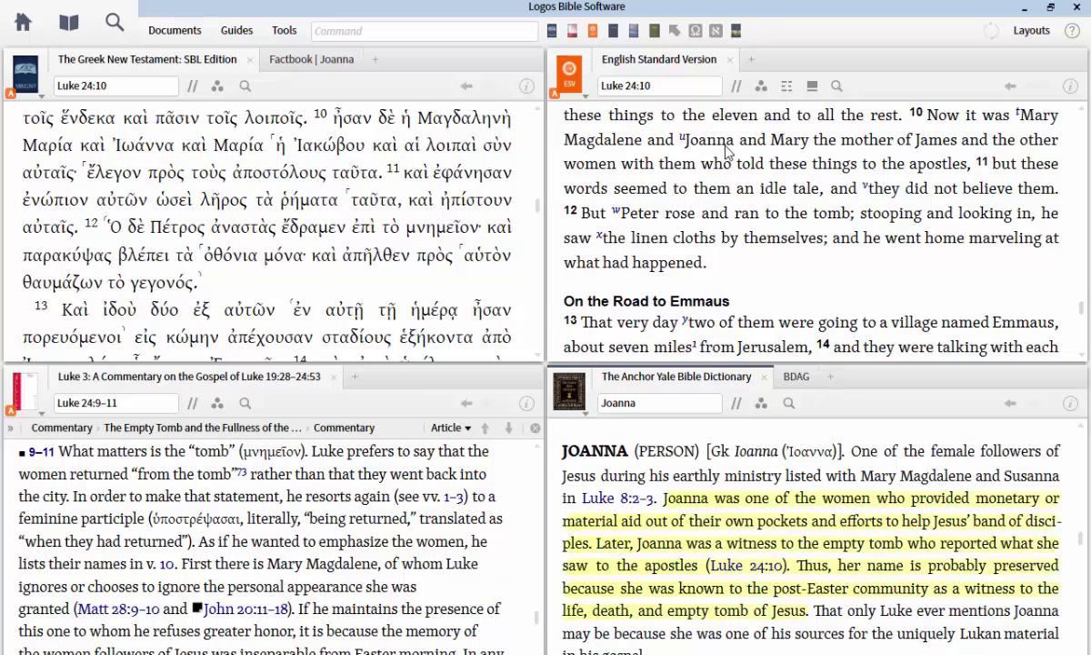
key(Right)
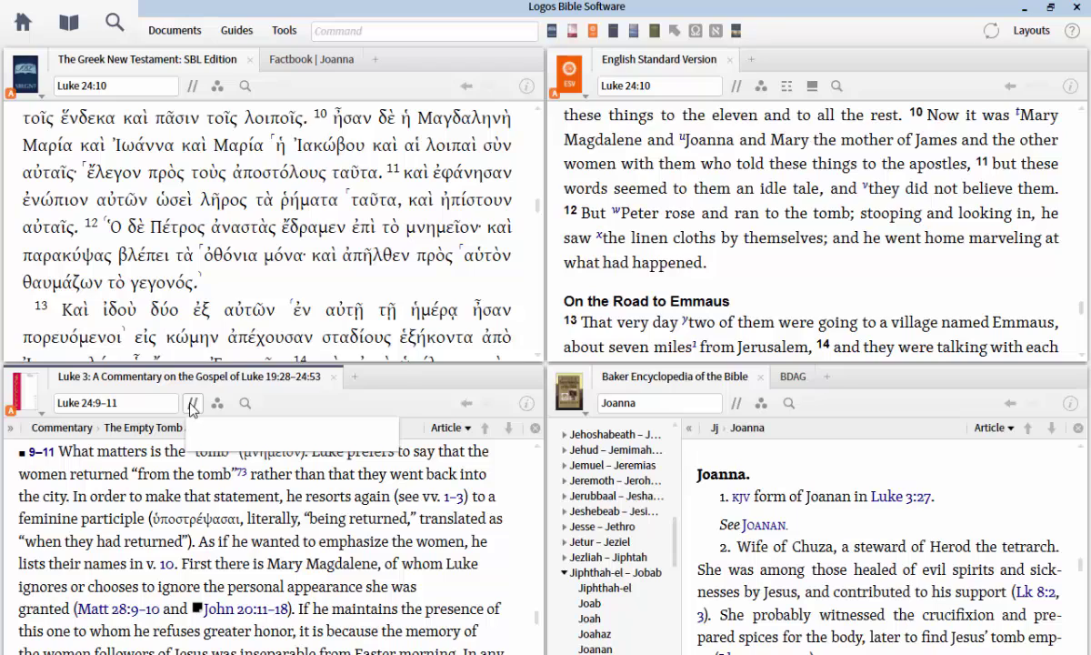
Replace the Luke 3 commentary with the parallel Baker Exegetical Commentary on Luke 9:51–24:53 and read its comments on Luke 24:9–10
click(191, 405)
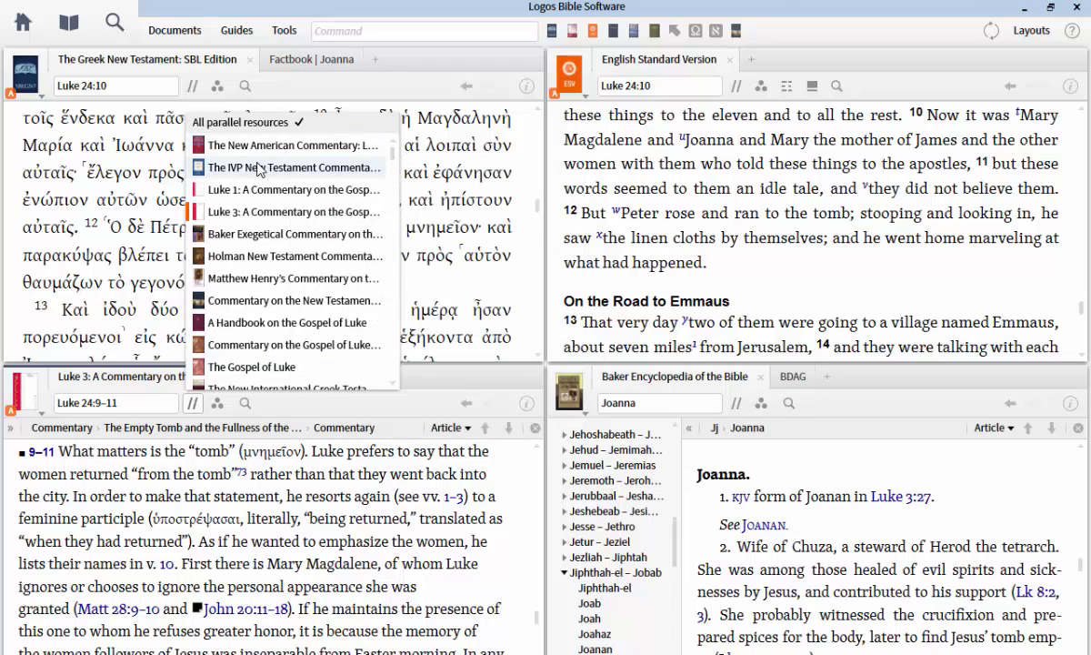
mouse_move(259, 170)
click(254, 235)
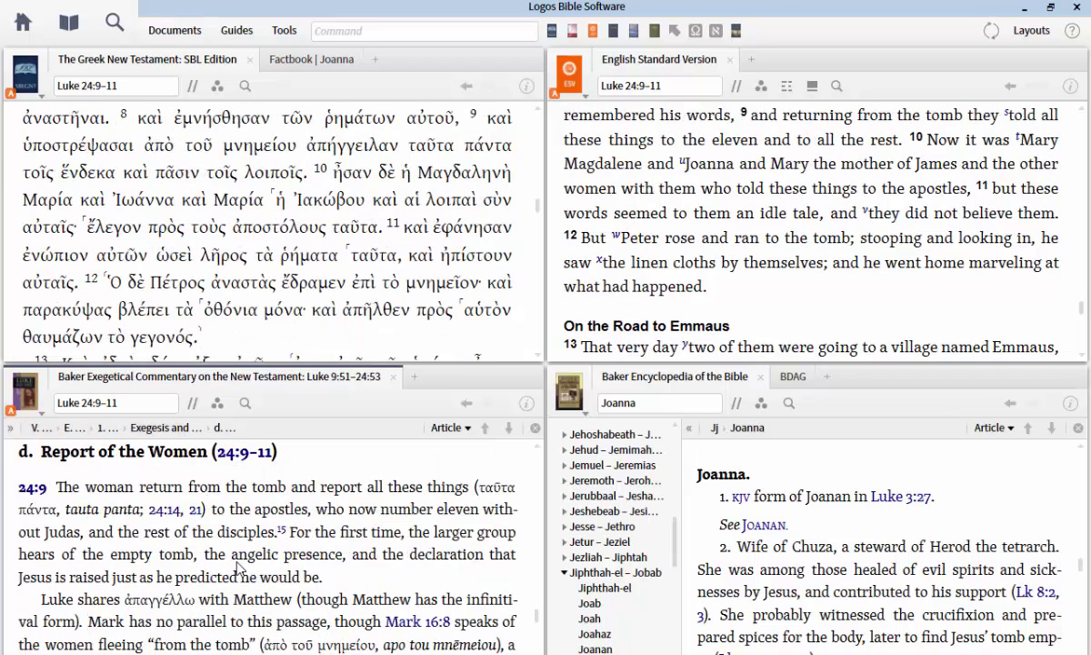
scroll(238, 565, down, 6)
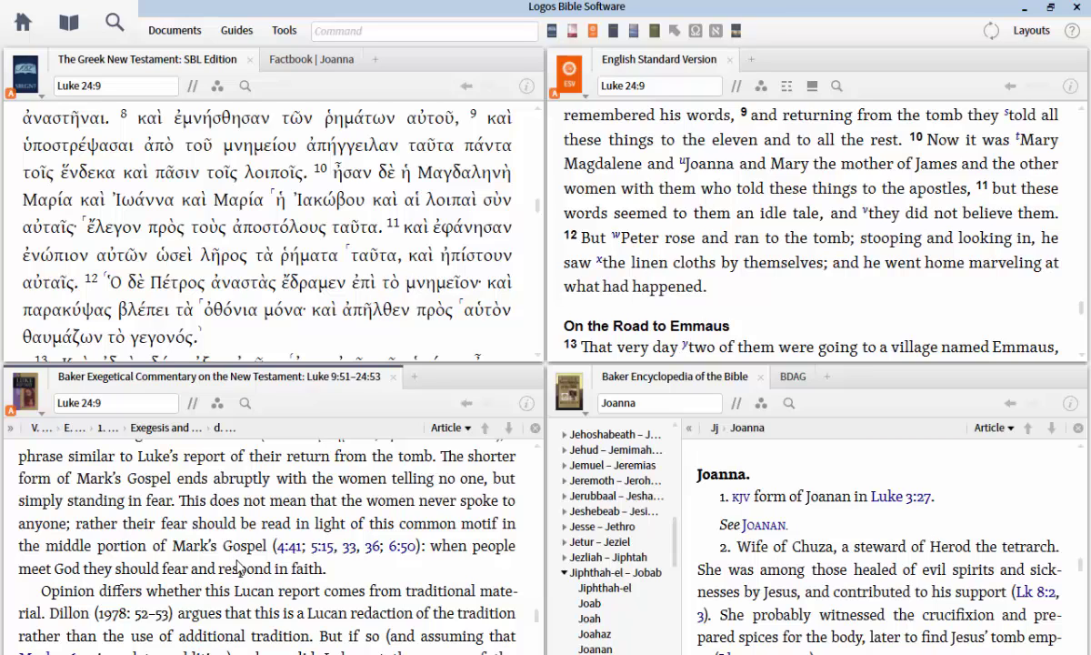
scroll(237, 566, down, 10)
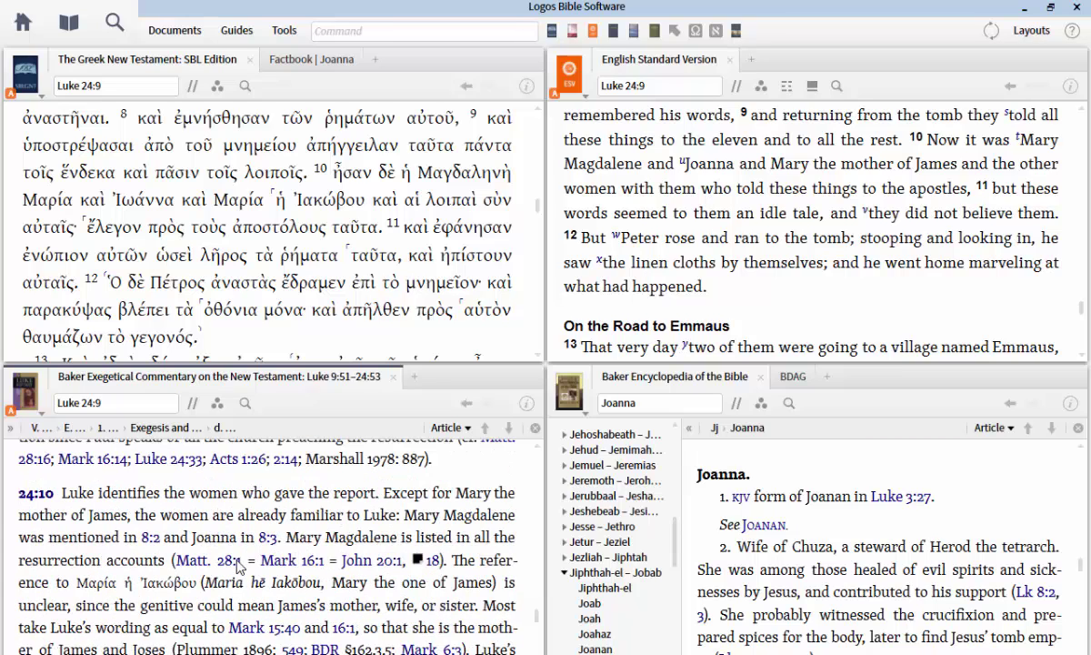
scroll(237, 566, down, 10)
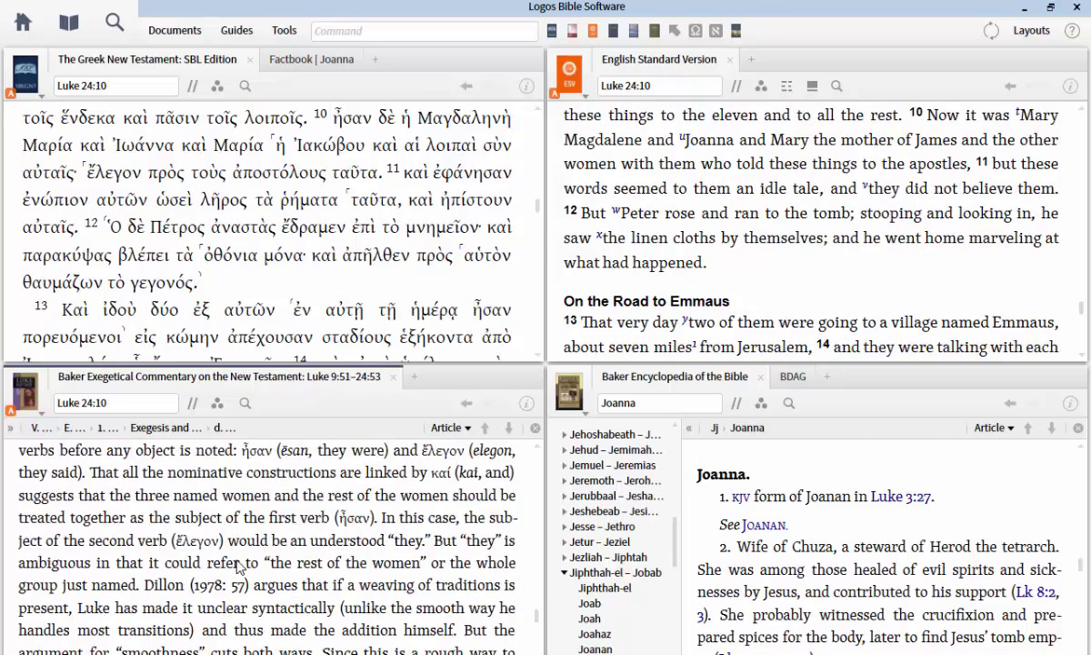
scroll(237, 566, up, 5)
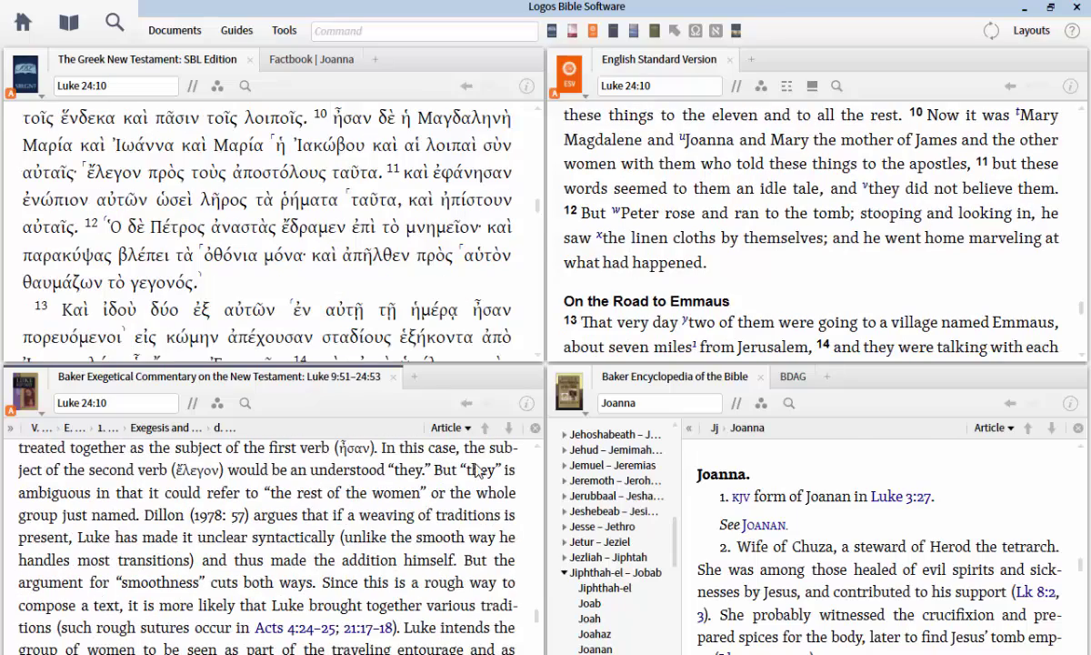
Set the Baker commentary to browse by Annotation and jump back to the highlighted passage at Luke 10:39
click(467, 429)
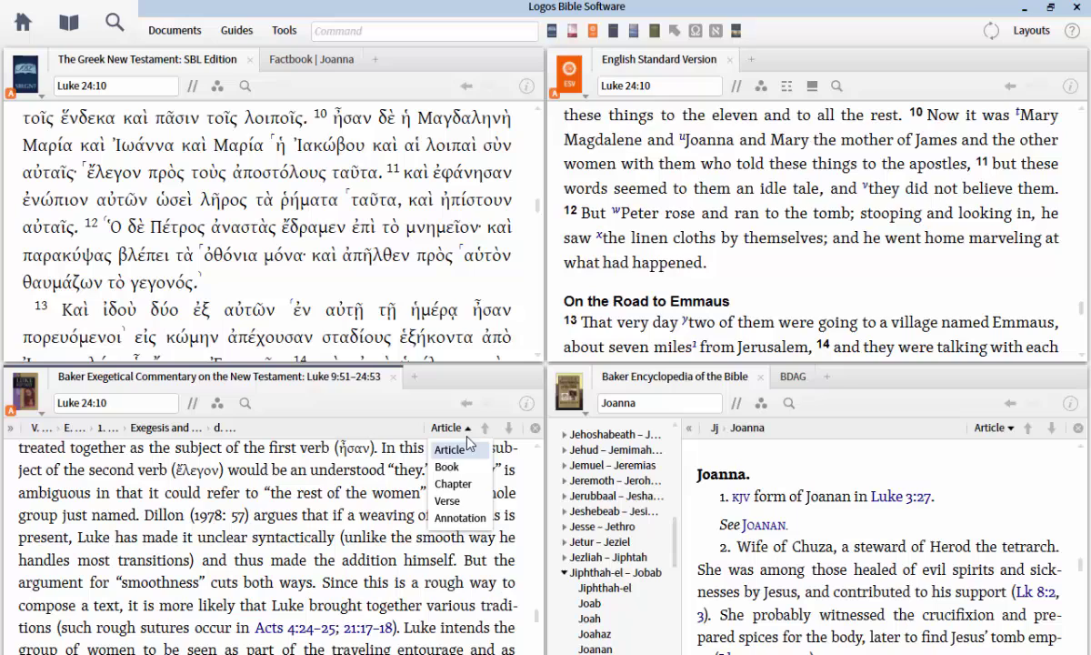
click(448, 500)
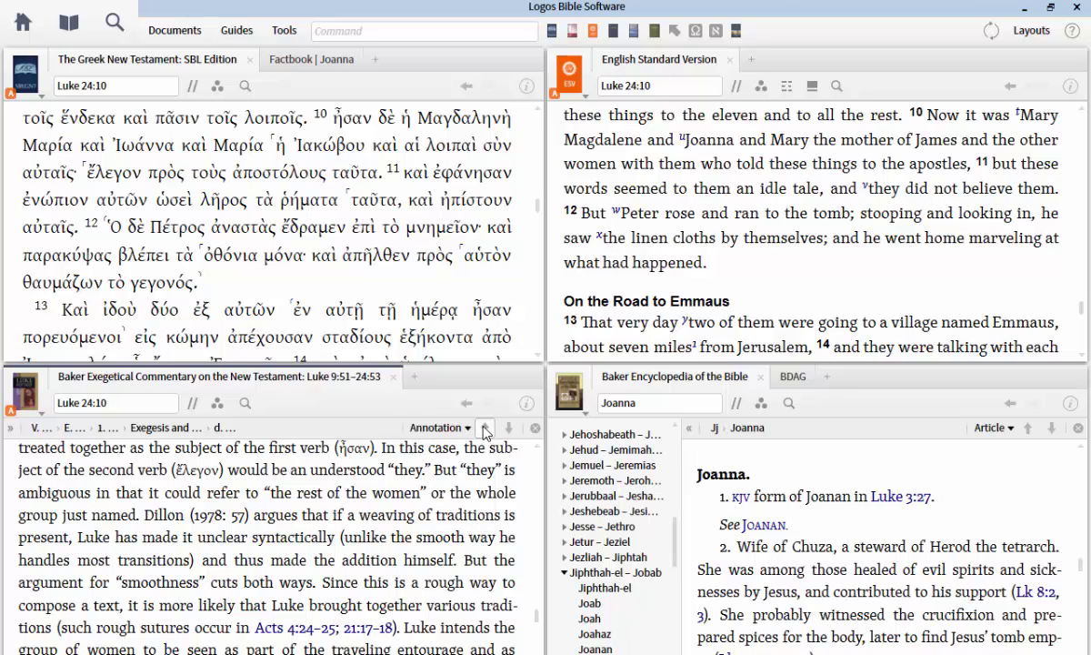
click(484, 429)
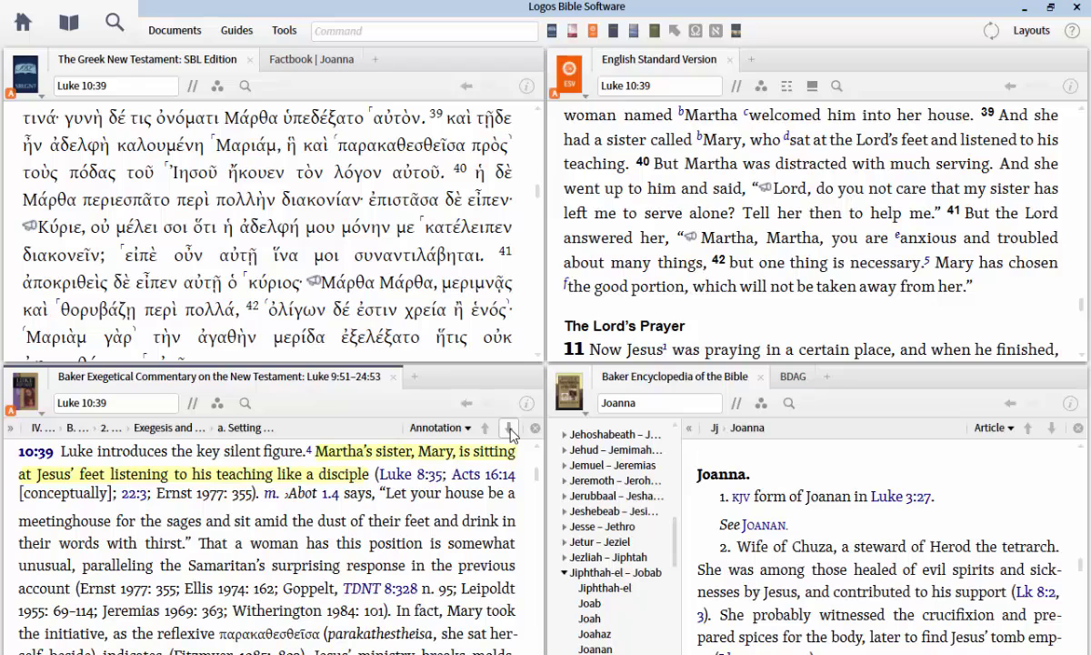
Return the Baker commentary to Luke 24:10 and read the highlighted passage just before the Report of the Women section
click(111, 401)
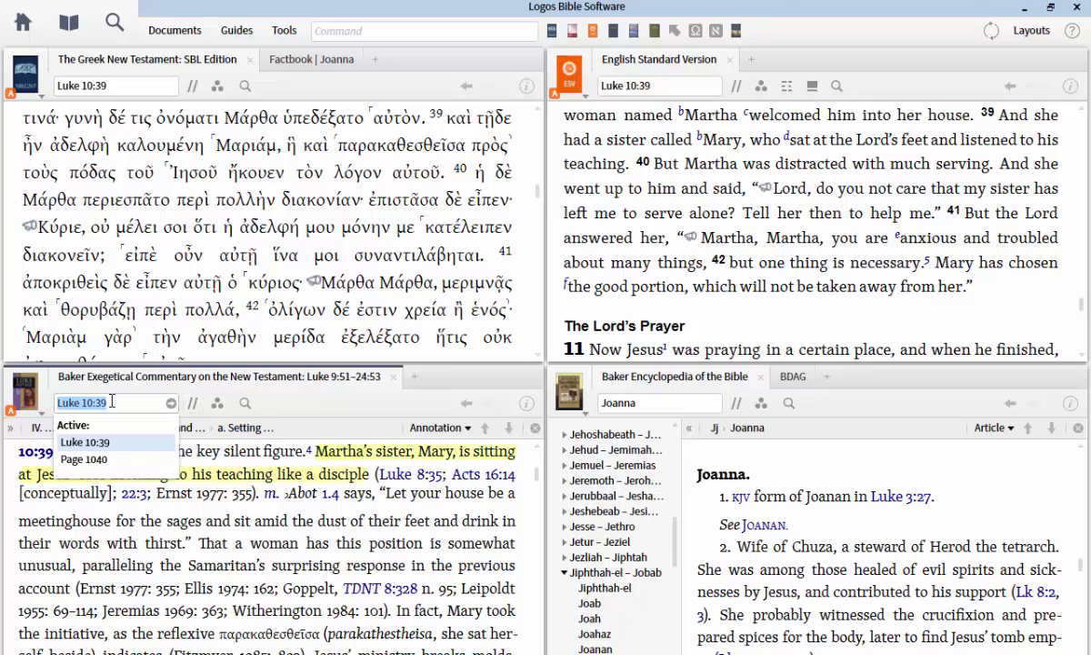
text(luke 2)
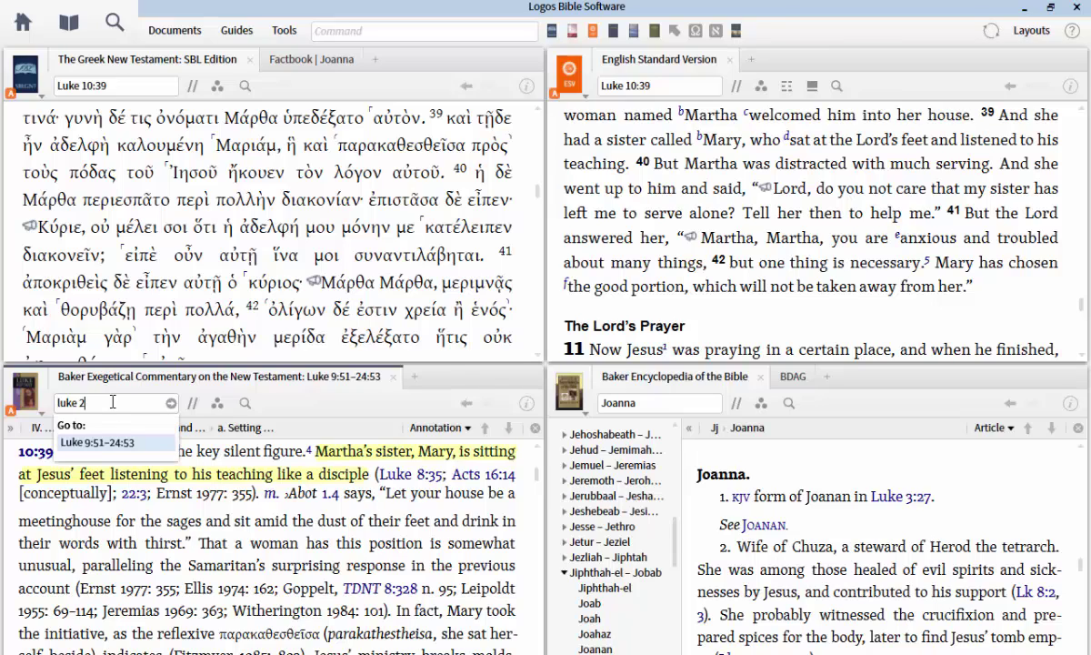
text(4:10)
key(Return)
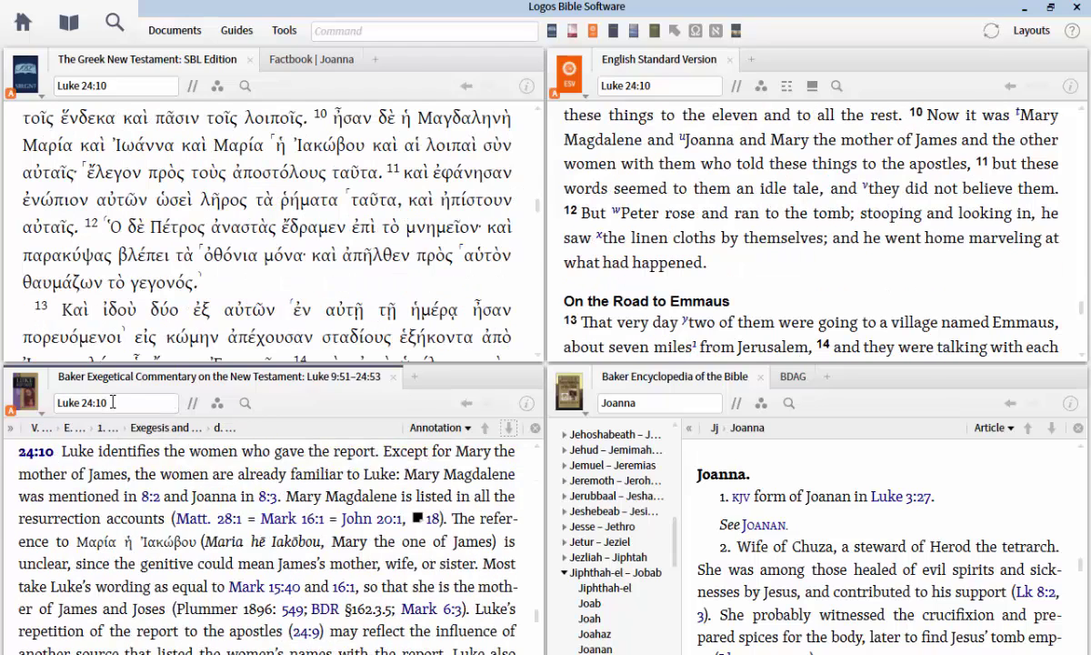
scroll(425, 452, up, 3)
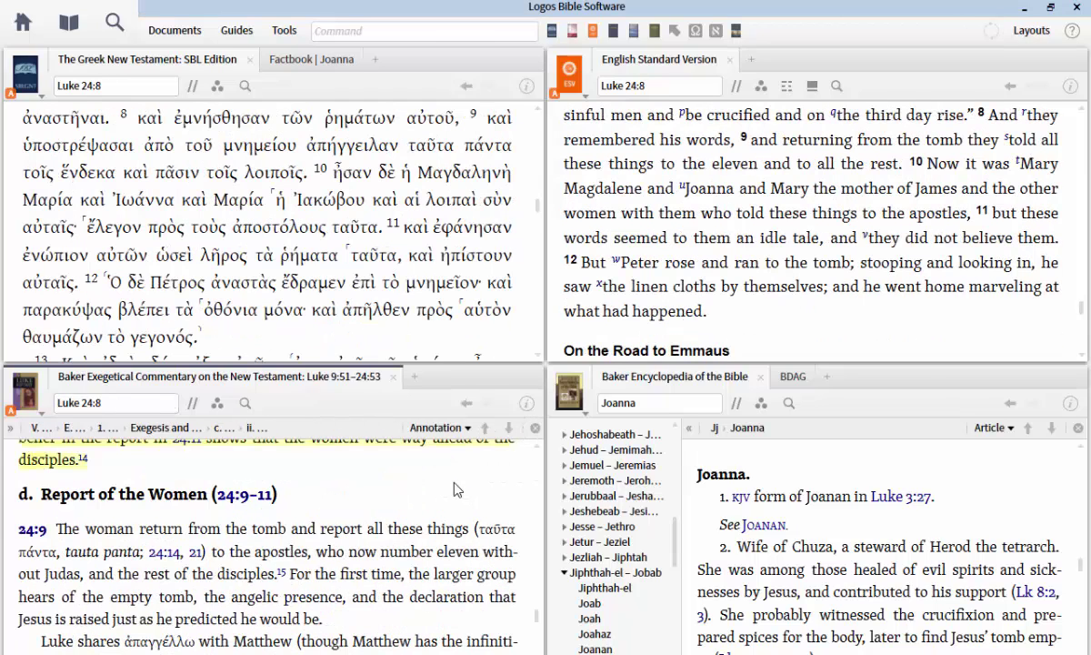
scroll(365, 516, up, 2)
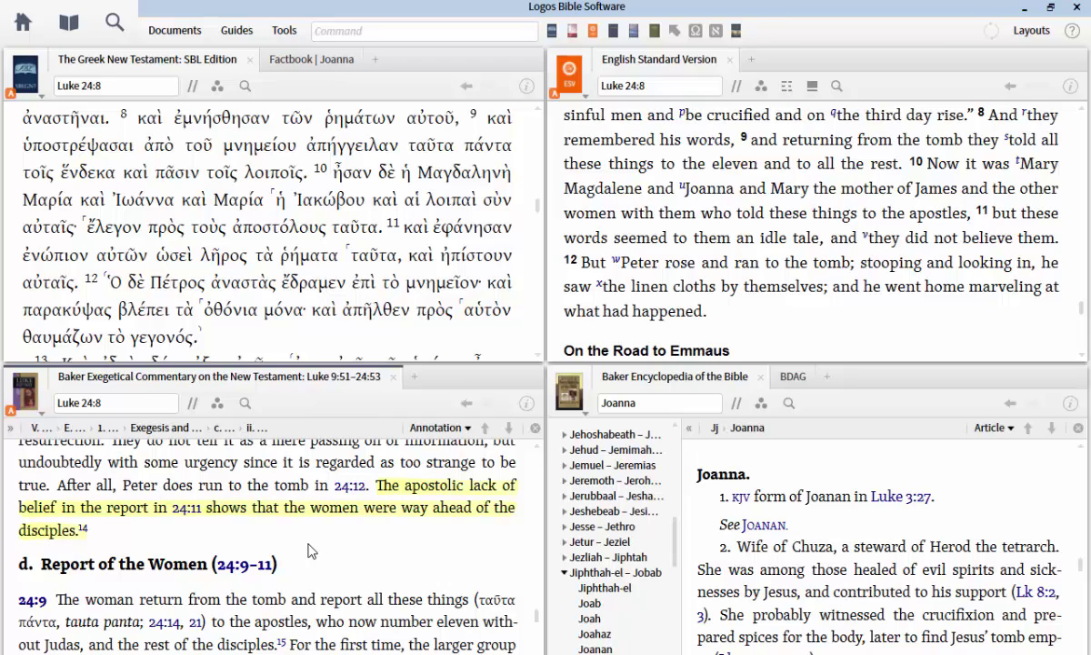
Go to Luke 10:39 in the Baker Exegetical Commentary
click(129, 402)
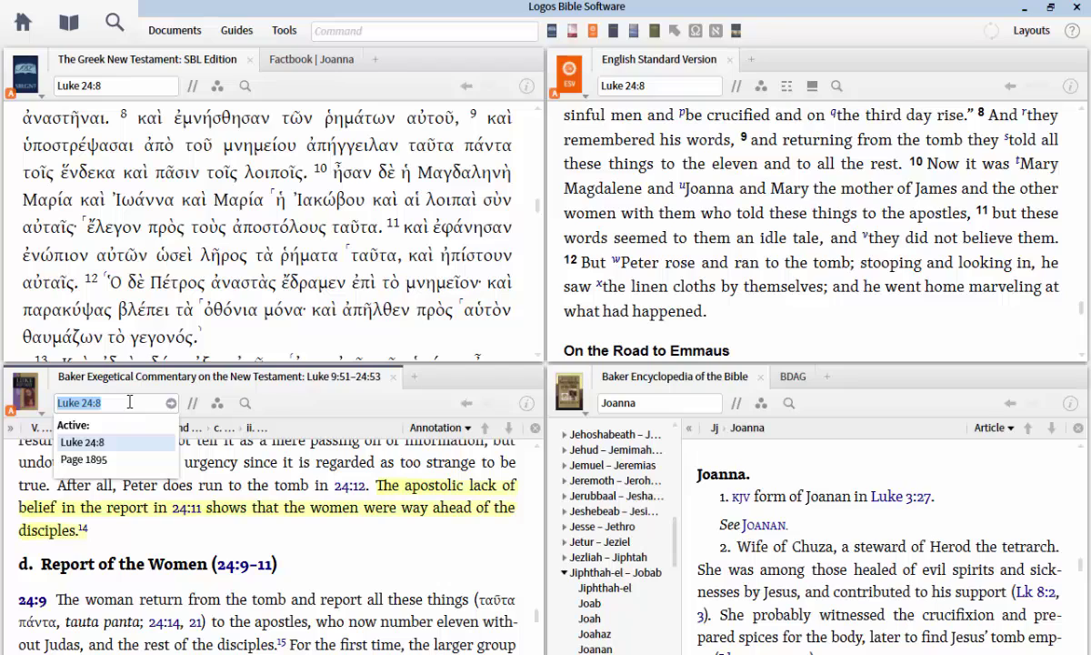
click(129, 402)
key(BackSpace)
key(BackSpace)
key(BackSpace)
key(BackSpace)
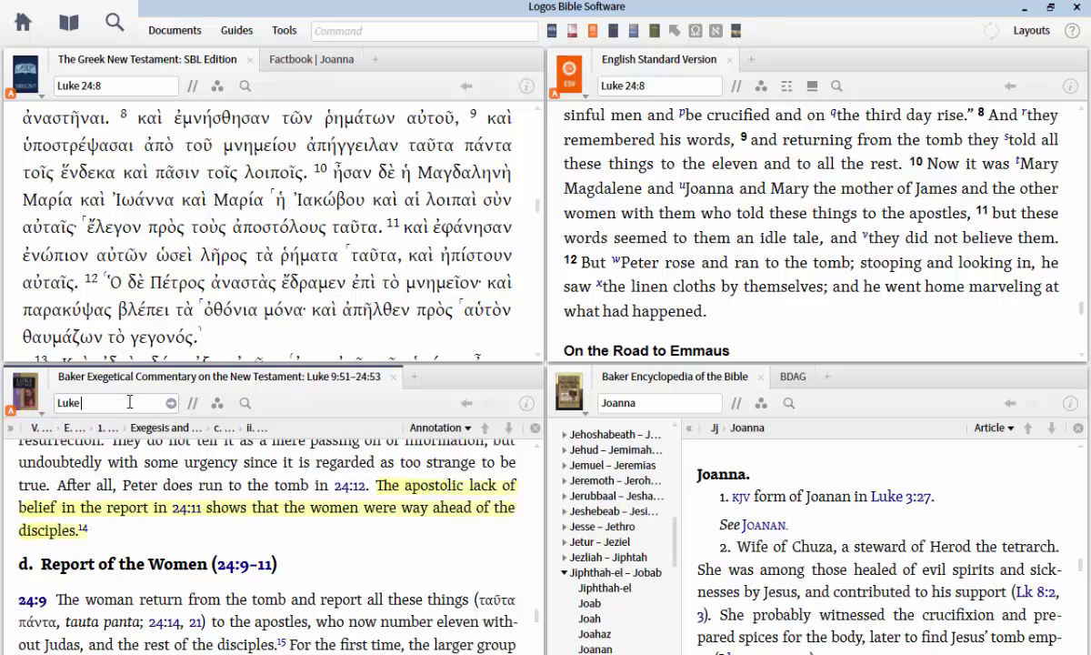
text(10:)
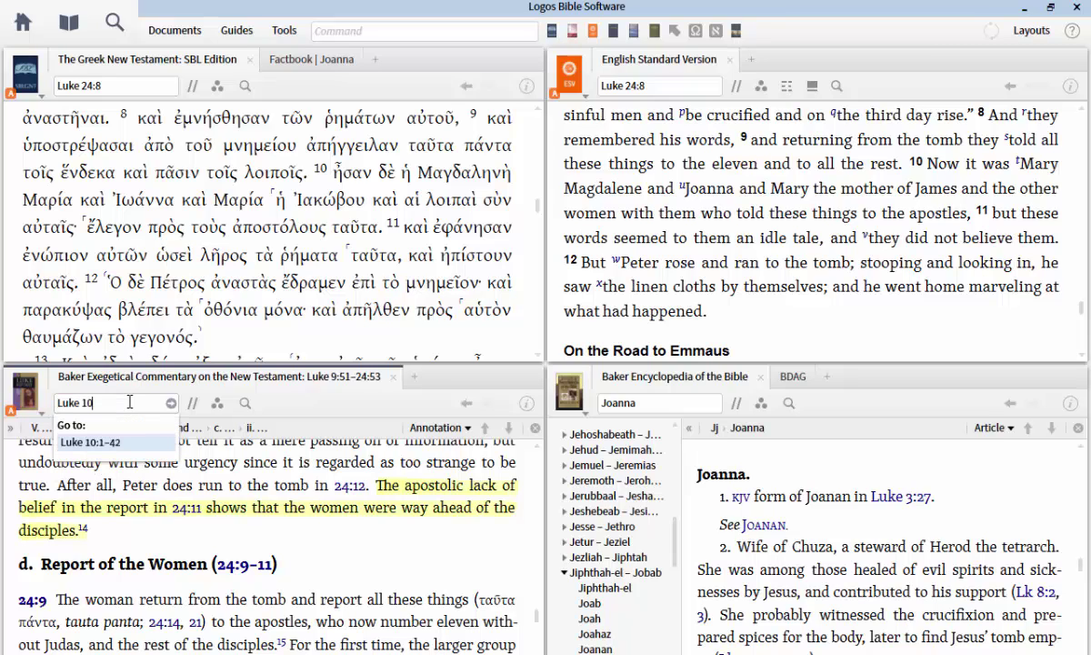
text(38)
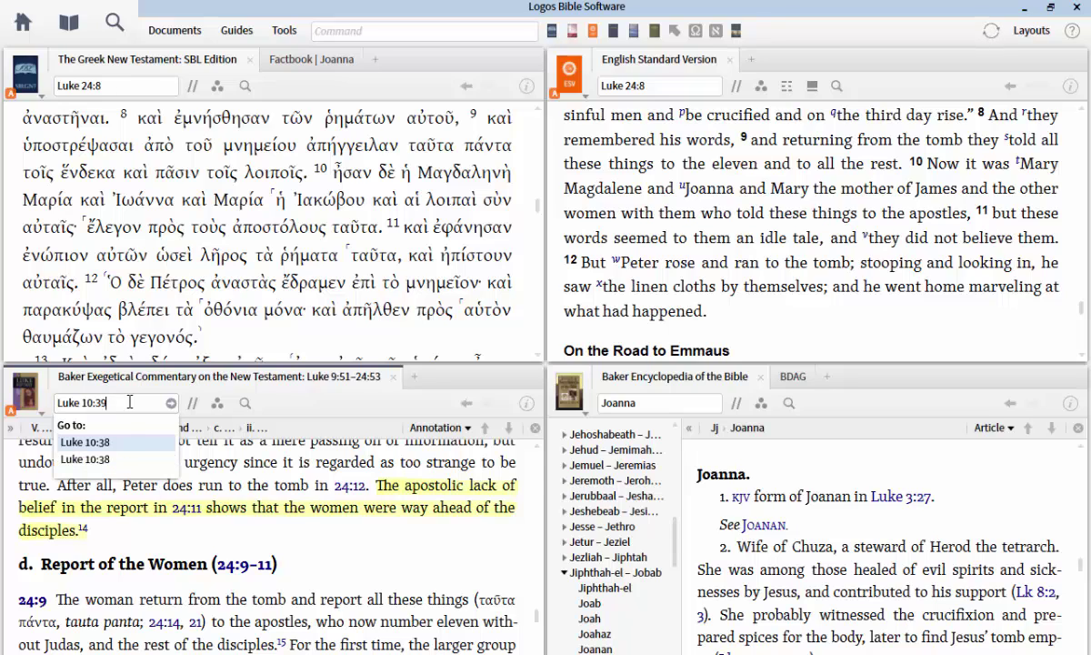
key(Return)
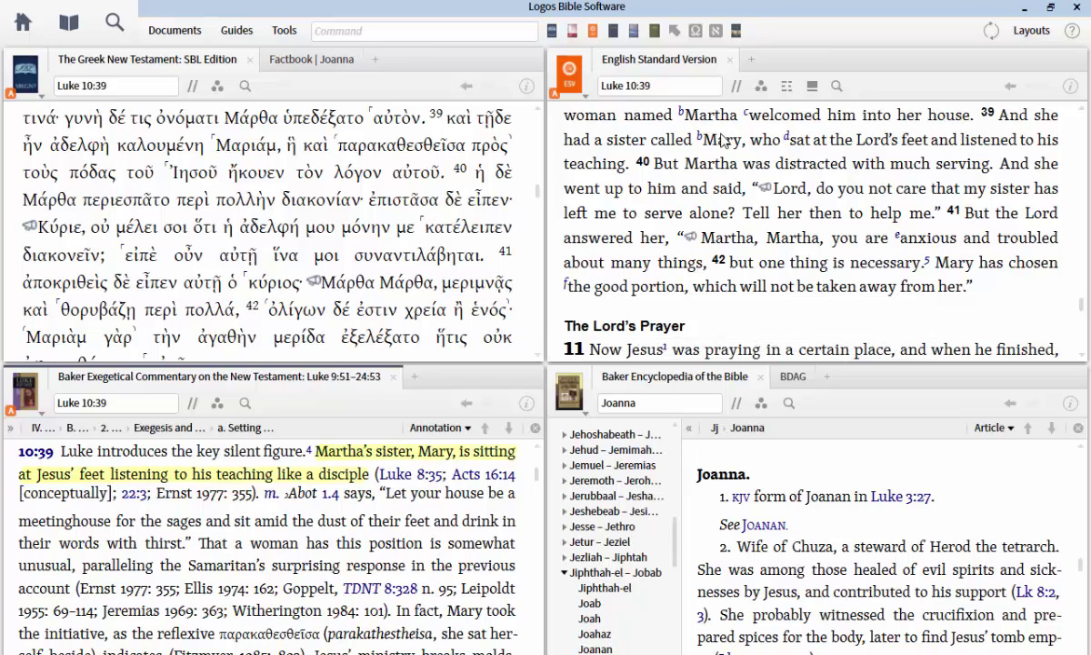
Select "Mary, who sat at the Lord's feet and listened to his teaching" in the ESV, then make Luke 10:40 its current verse
drag(705, 141, 1046, 141)
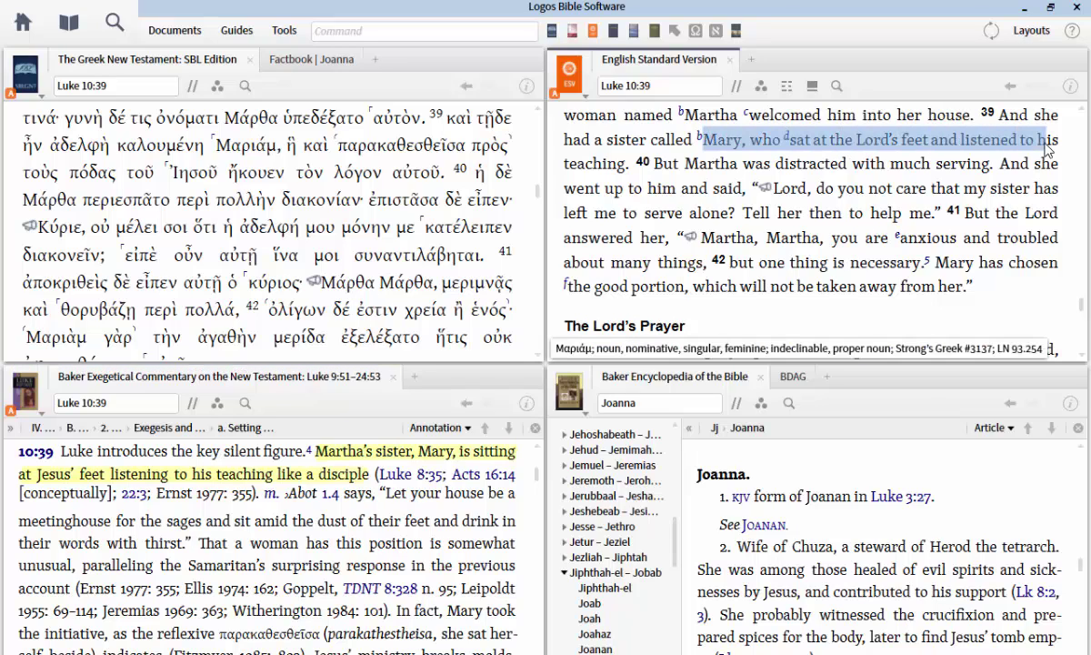
mouse_move(619, 173)
mouse_down()
mouse_move(591, 165)
mouse_move(625, 165)
mouse_up()
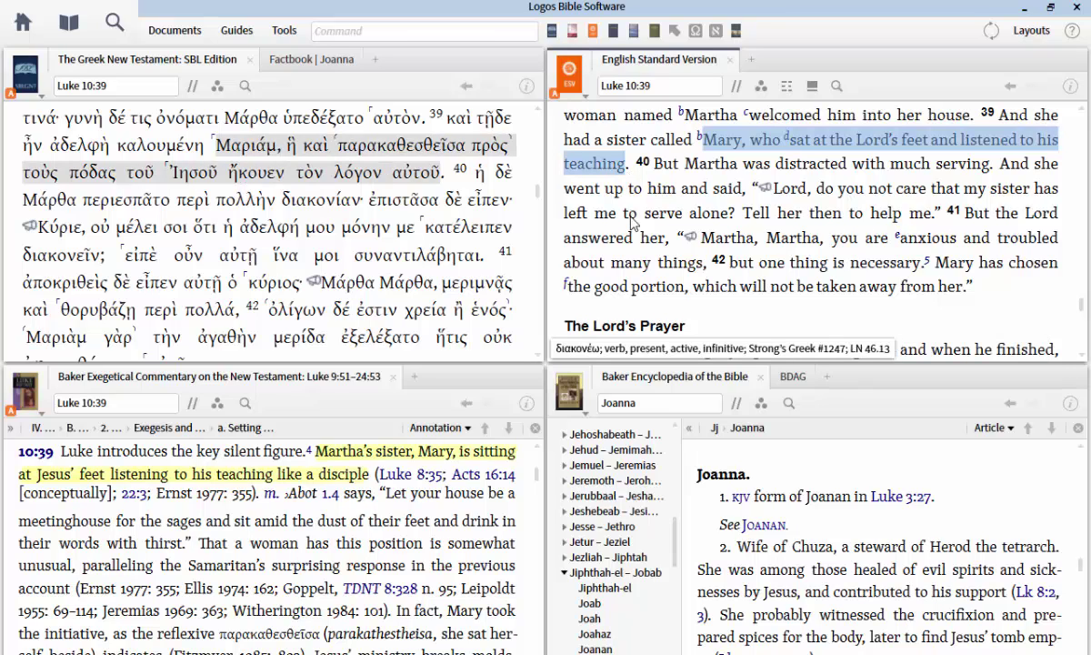
click(736, 172)
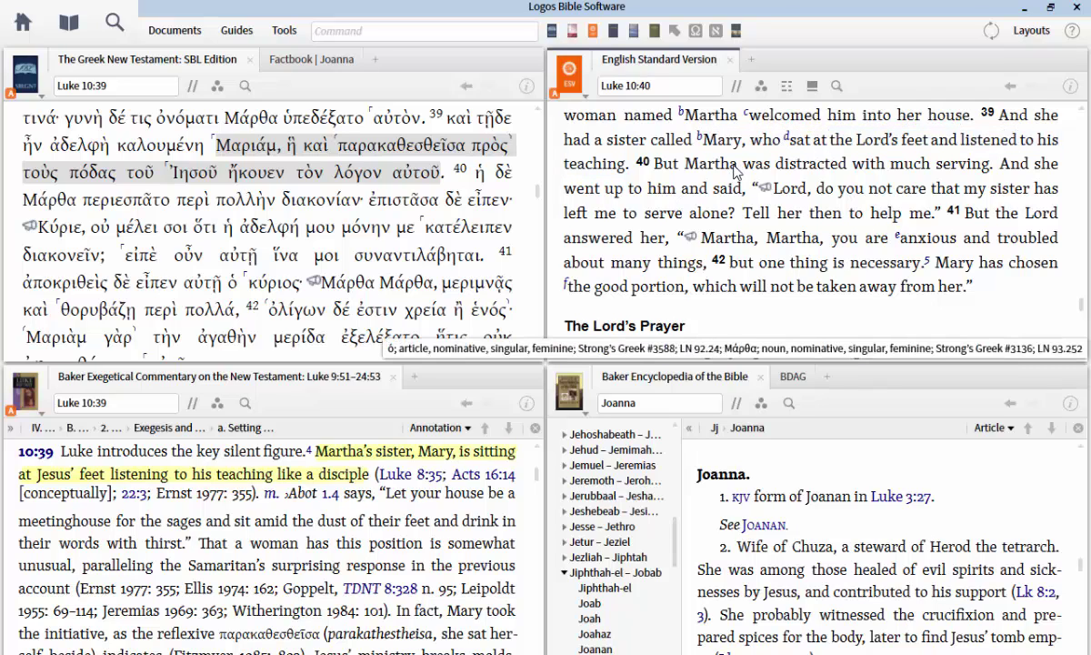